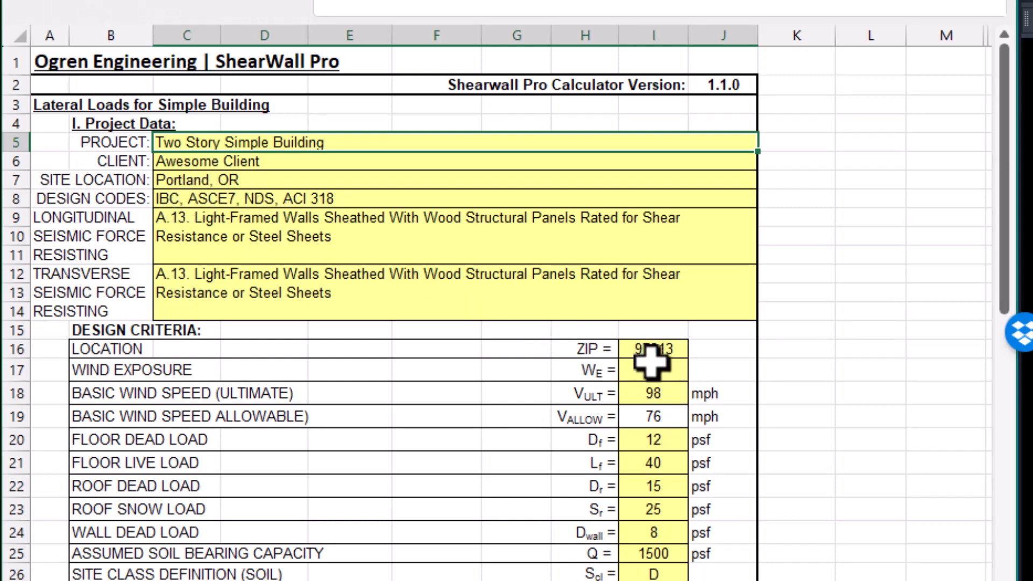
# Examine the design criteria and load breakdowns in the workbook, and the grid lines on the diaphragm plans in AutoCAD.
pyautogui.scroll(-2, 654, 371)
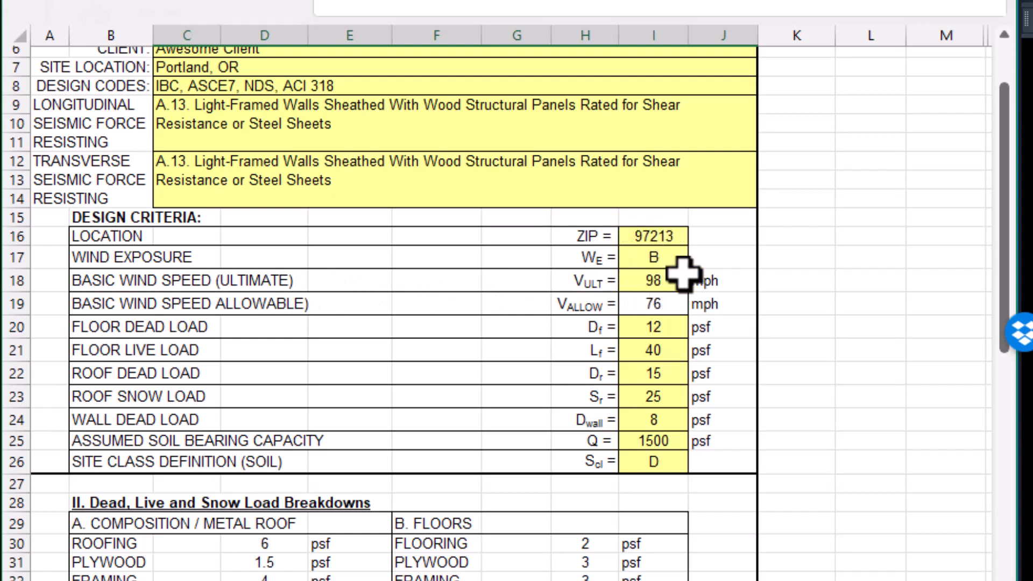
pyautogui.scroll(-3, 617, 301)
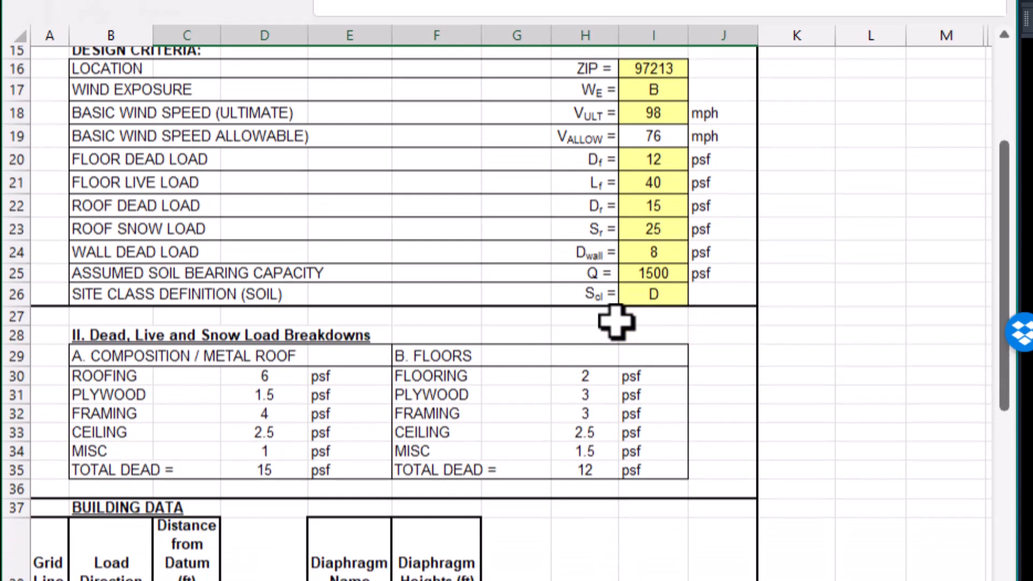
pyautogui.scroll(-4, 616, 321)
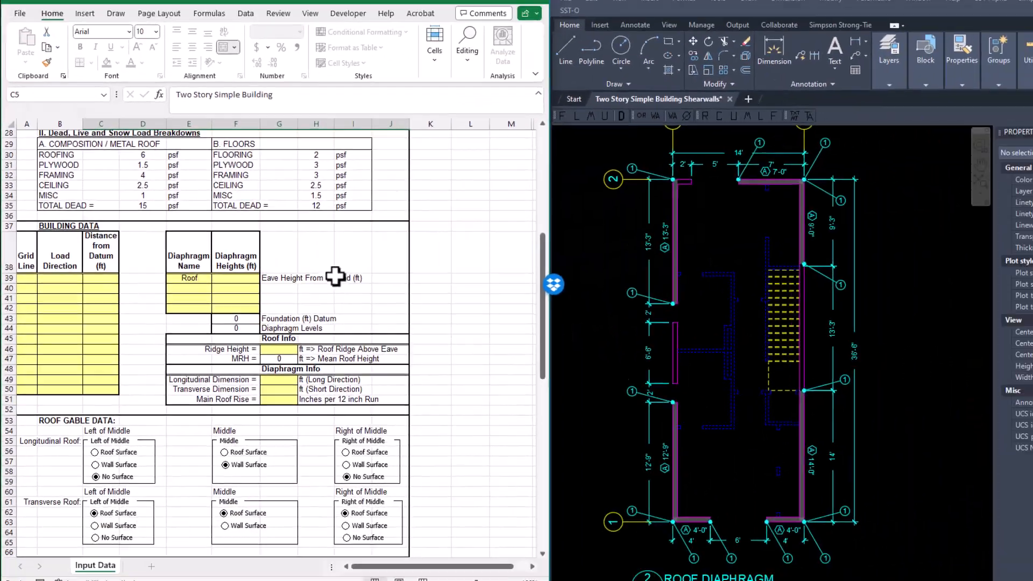
pyautogui.click(635, 289)
pyautogui.scroll(-3, 672, 284)
pyautogui.moveTo(754, 272); pyautogui.dragTo(782, 283, button='middle')
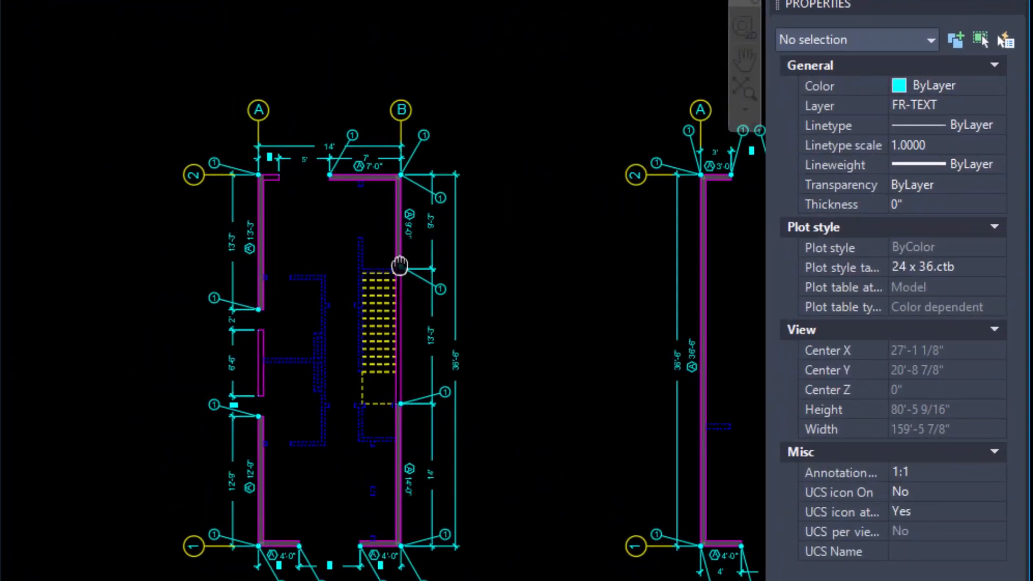
pyautogui.moveTo(399, 264)
pyautogui.mouseDown(button='middle')
pyautogui.moveTo(414, 270)
pyautogui.moveTo(340, 268)
pyautogui.mouseUp(button='middle')
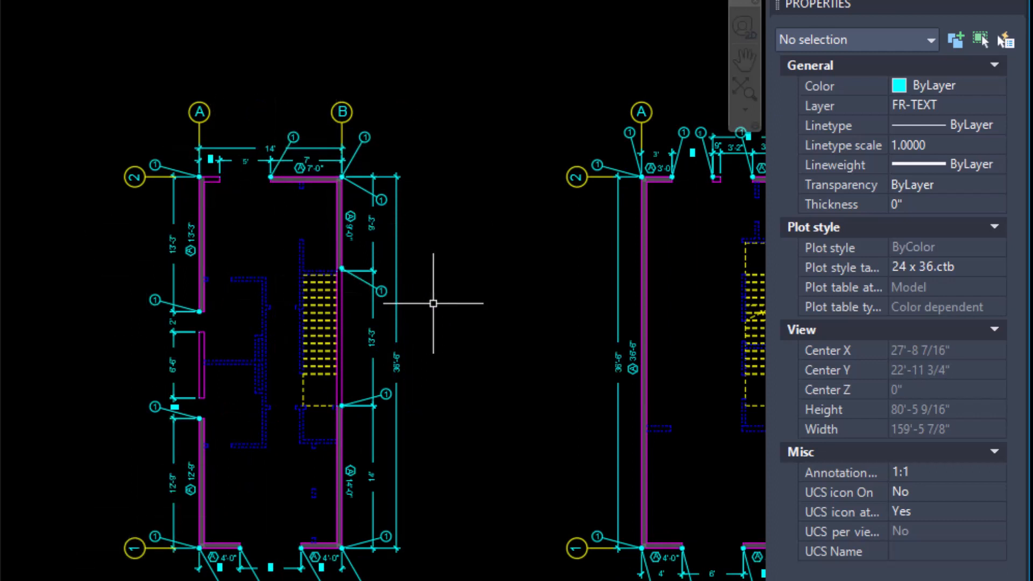
pyautogui.moveTo(433, 303)
pyautogui.mouseDown(button='middle')
pyautogui.moveTo(276, 307)
pyautogui.moveTo(319, 302)
pyautogui.mouseUp(button='middle')
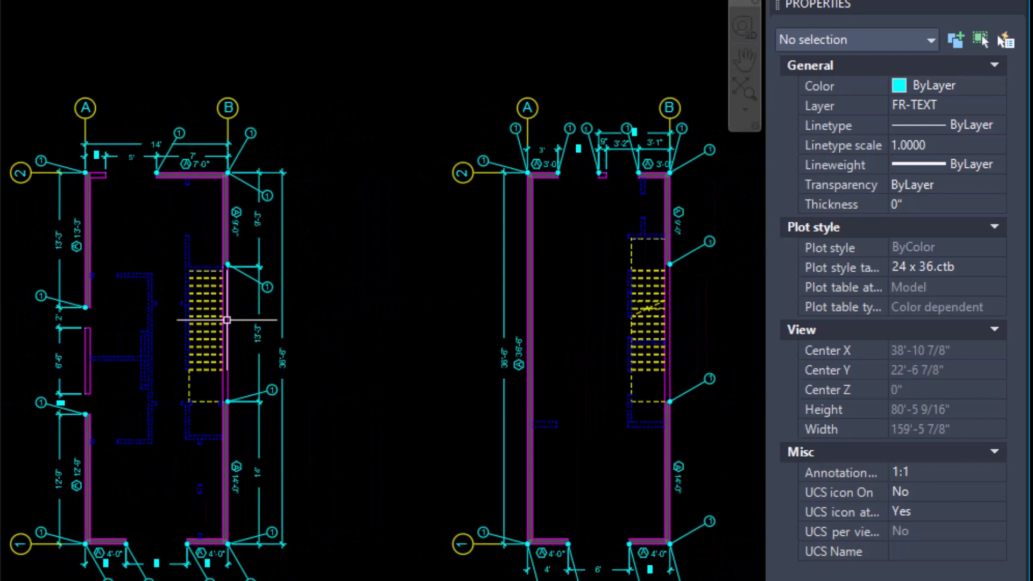
pyautogui.moveTo(177, 329); pyautogui.dragTo(344, 339, button='middle')
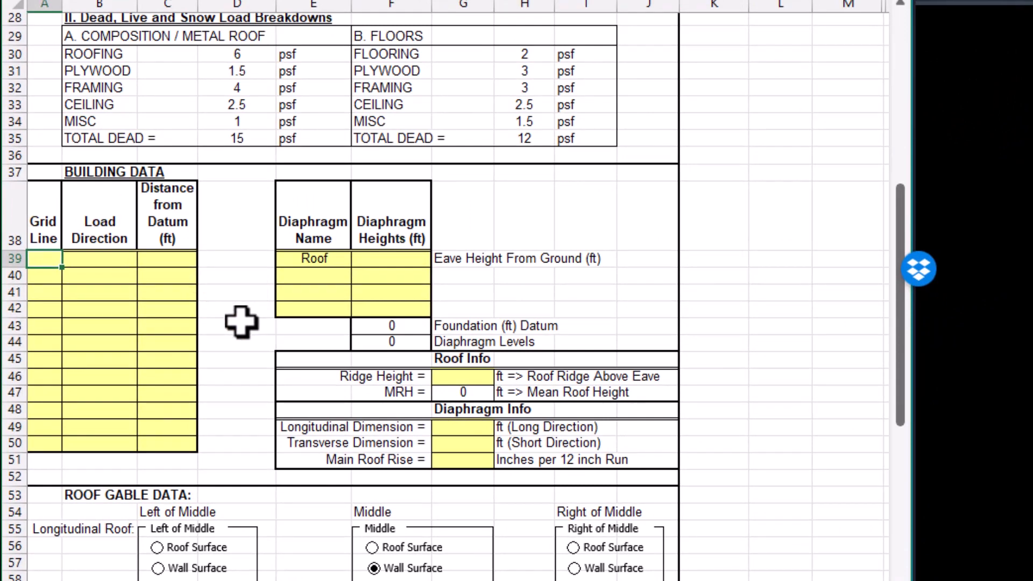
# Enter grid lines A, B, 1 and 2 in the Building Data table in Excel, leaving row 41 blank between B and 1.
pyautogui.write('A')
pyautogui.press('Return')
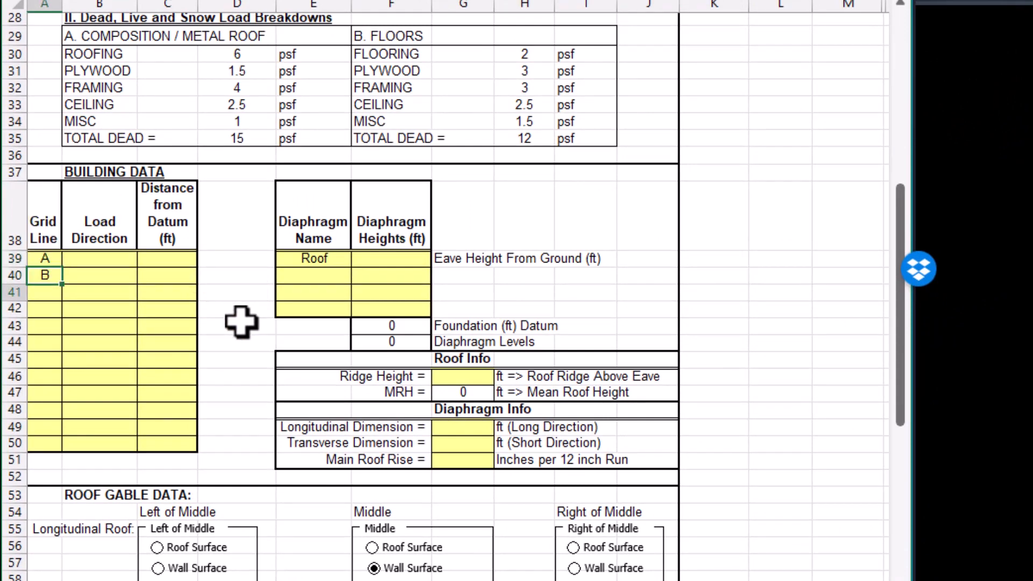
pyautogui.write('1')
pyautogui.press('Return')
pyautogui.write('2')
pyautogui.press('Return')
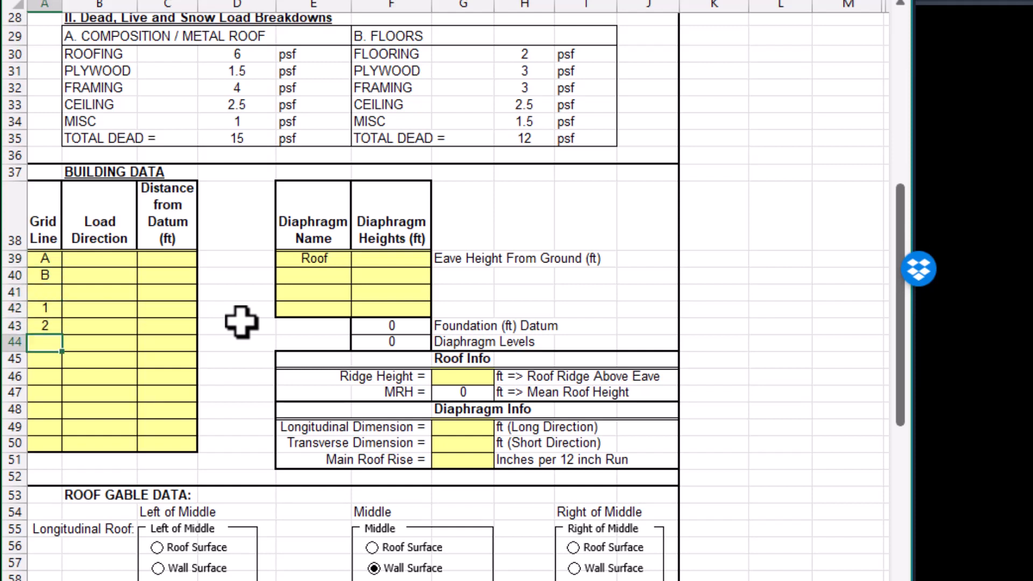
# Set the load direction of grid lines A and B to Longitudinal.
pyautogui.press('Tab')
pyautogui.press('Up')
pyautogui.press('Up')
pyautogui.press('Up')
pyautogui.press('Up')
pyautogui.press('Up')
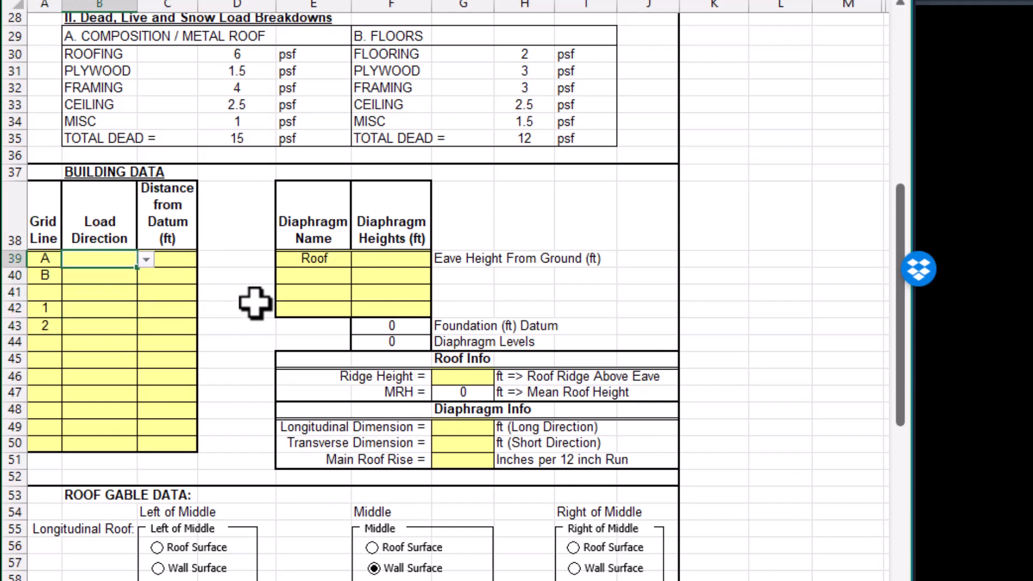
pyautogui.click(146, 260)
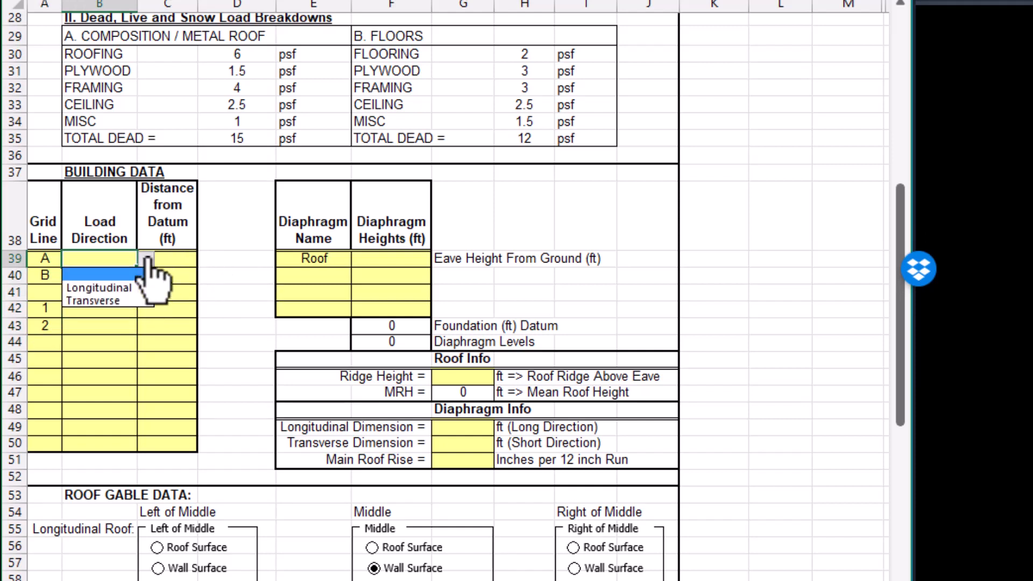
pyautogui.click(101, 283)
pyautogui.click(99, 277)
pyautogui.click(145, 276)
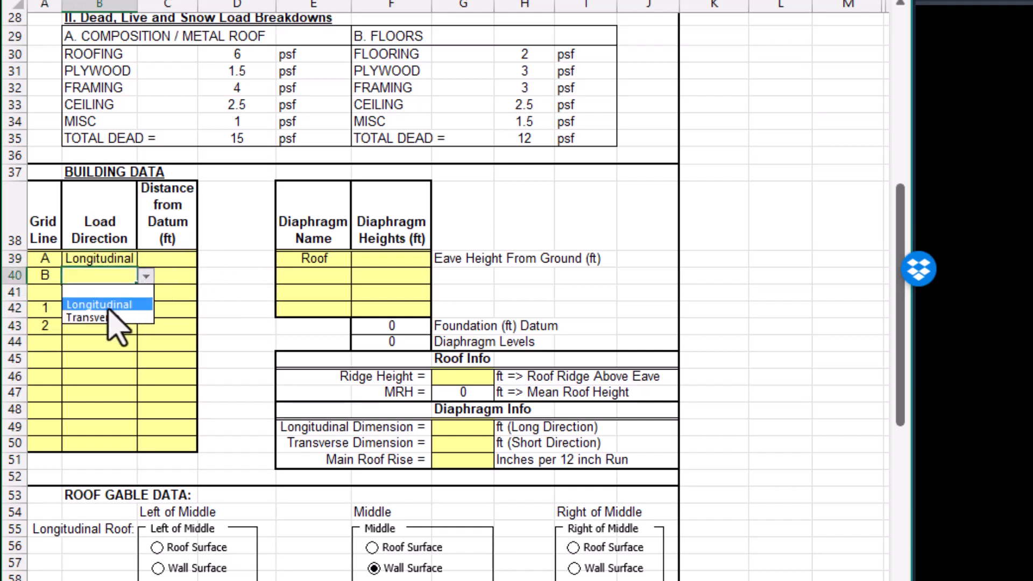
pyautogui.click(102, 300)
# Set the load direction of grid lines 1 and 2 to Transverse.
pyautogui.click(96, 309)
pyautogui.click(146, 310)
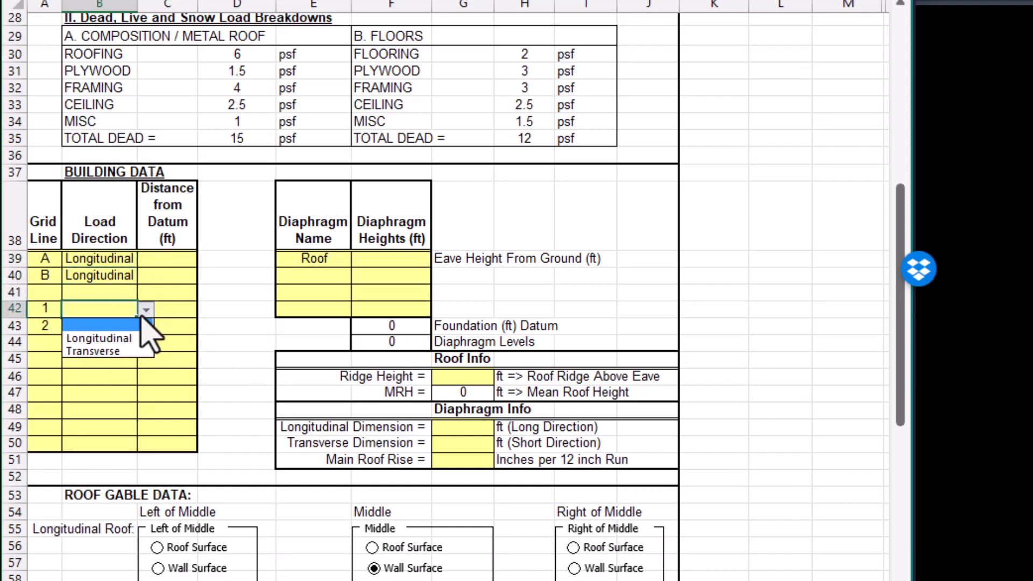
pyautogui.click(102, 351)
pyautogui.click(99, 327)
pyautogui.click(146, 326)
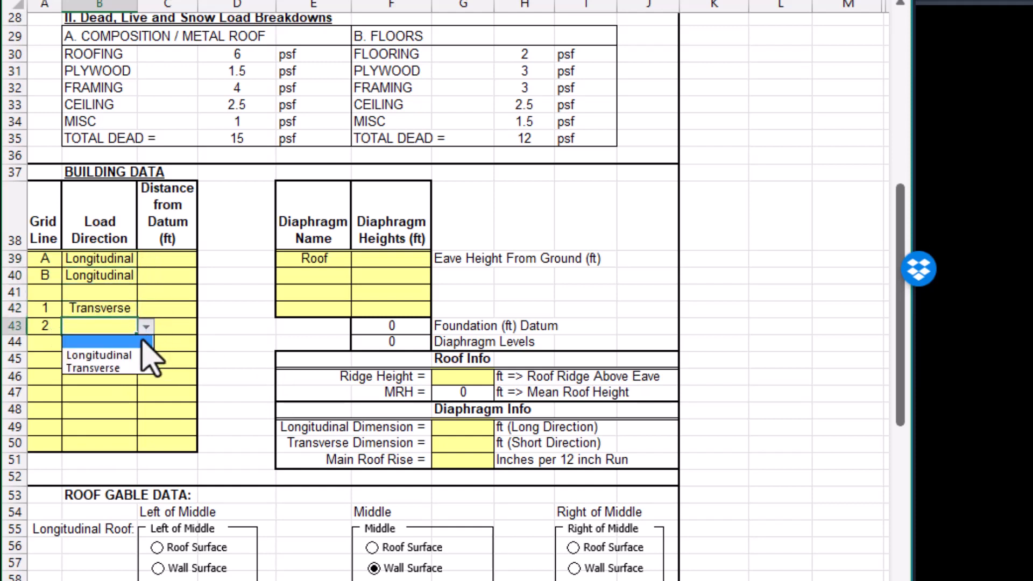
pyautogui.click(96, 367)
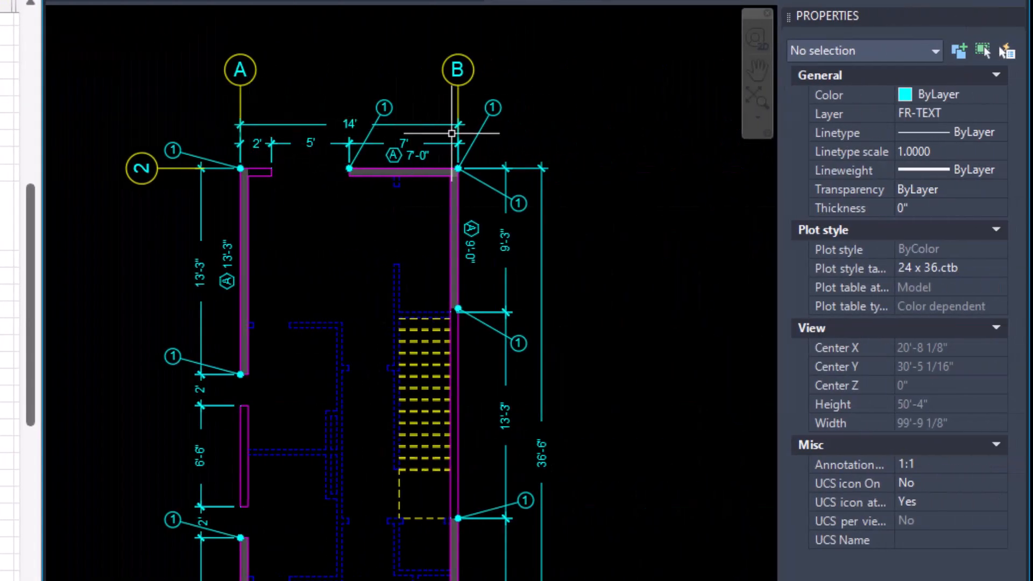
# Check the grid spacing on the AutoCAD plan and set the distance from datum in Excel to 0 ft for A and 14 ft for B.
pyautogui.moveTo(390, 399)
pyautogui.mouseDown(button='middle')
pyautogui.moveTo(388, 325)
pyautogui.moveTo(333, 309)
pyautogui.mouseUp(button='middle')
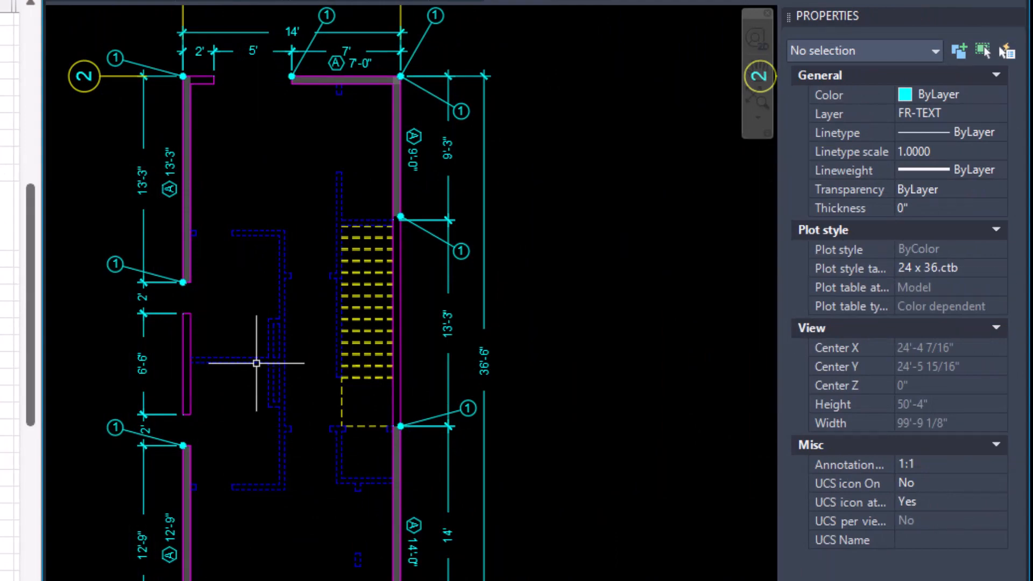
pyautogui.scroll(2, 484, 355)
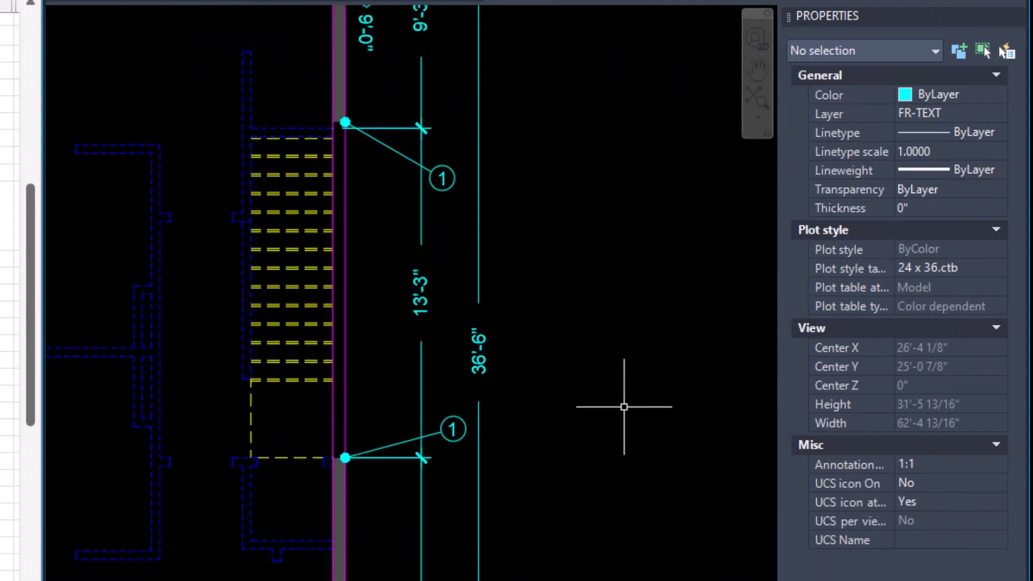
pyautogui.scroll(-4, 624, 407)
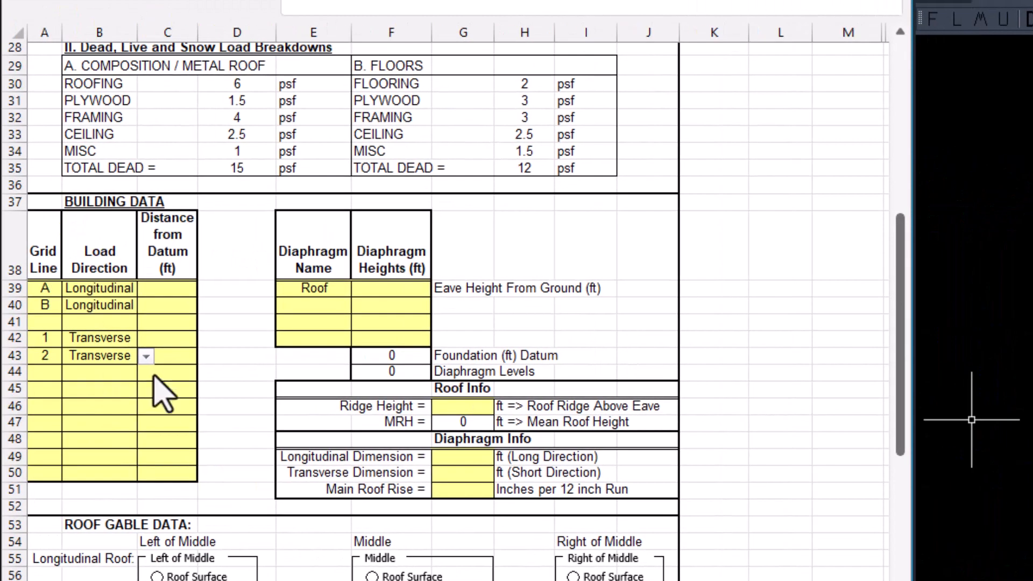
pyautogui.click(183, 291)
pyautogui.write('0')
pyautogui.press('Return')
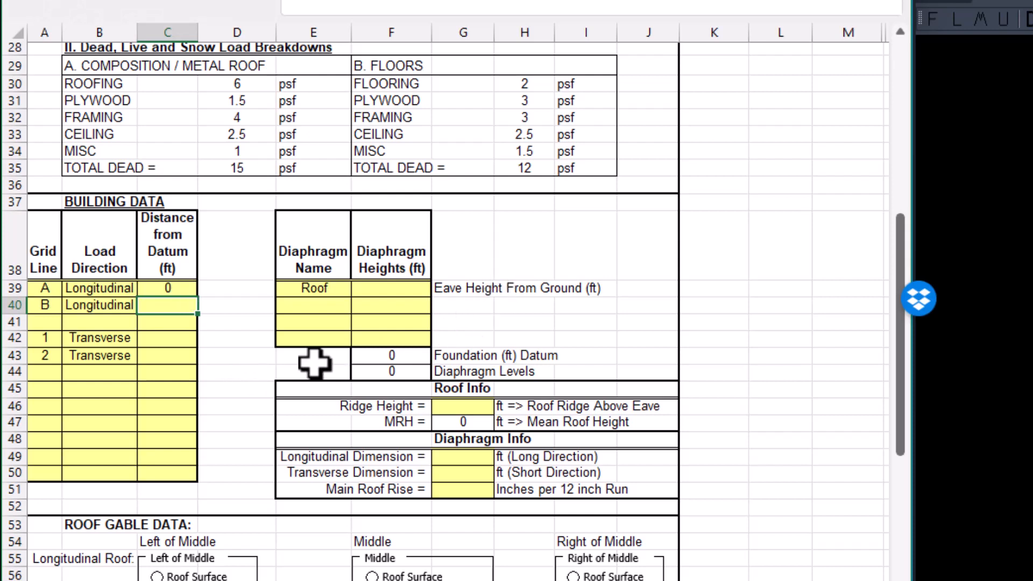
pyautogui.write('1')
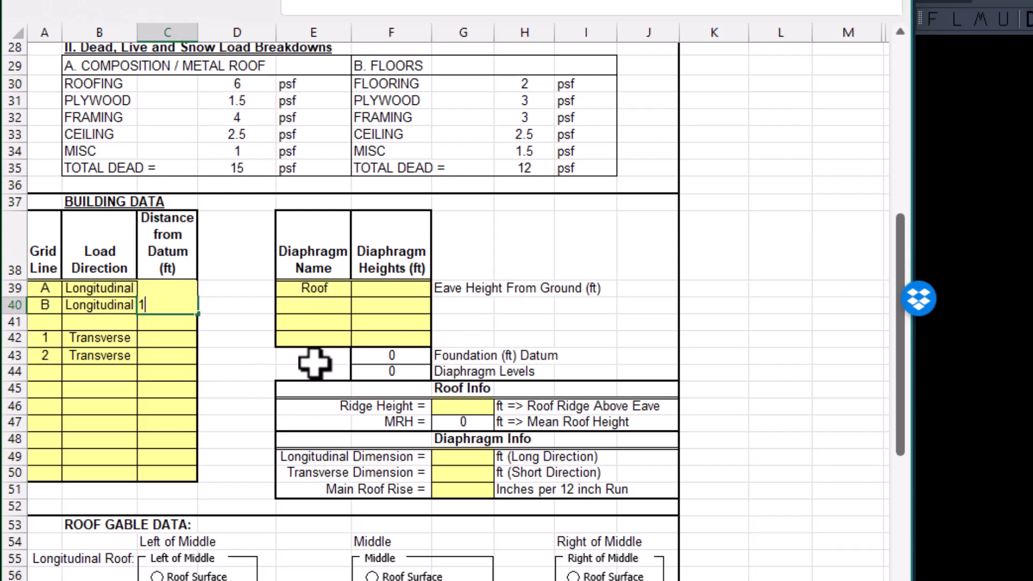
pyautogui.write('4')
pyautogui.press('Return')
# Set the distance from datum to 0 ft for grid line 1 and 36.5 ft for grid line 2.
pyautogui.press('Return')
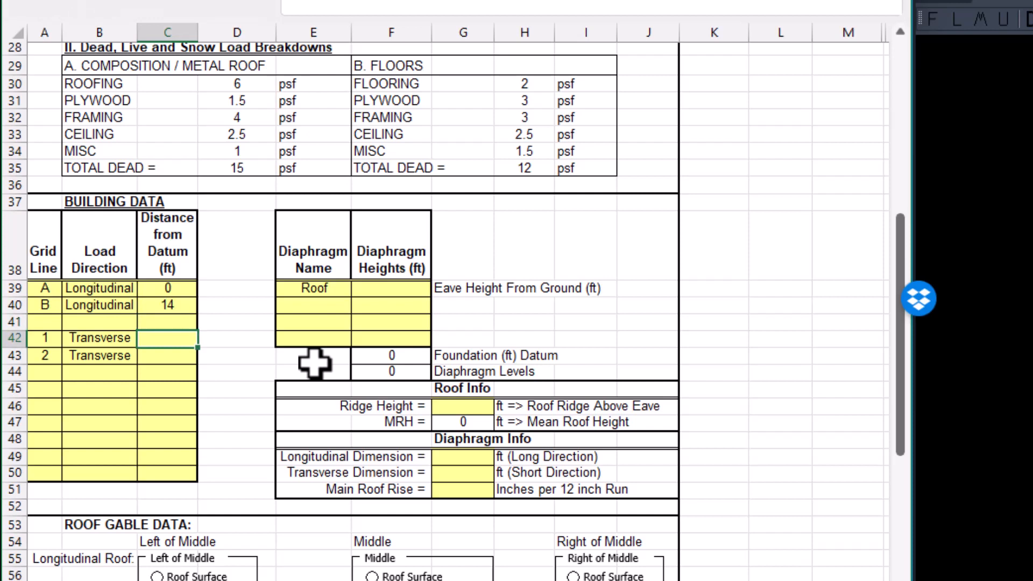
pyautogui.press('Return')
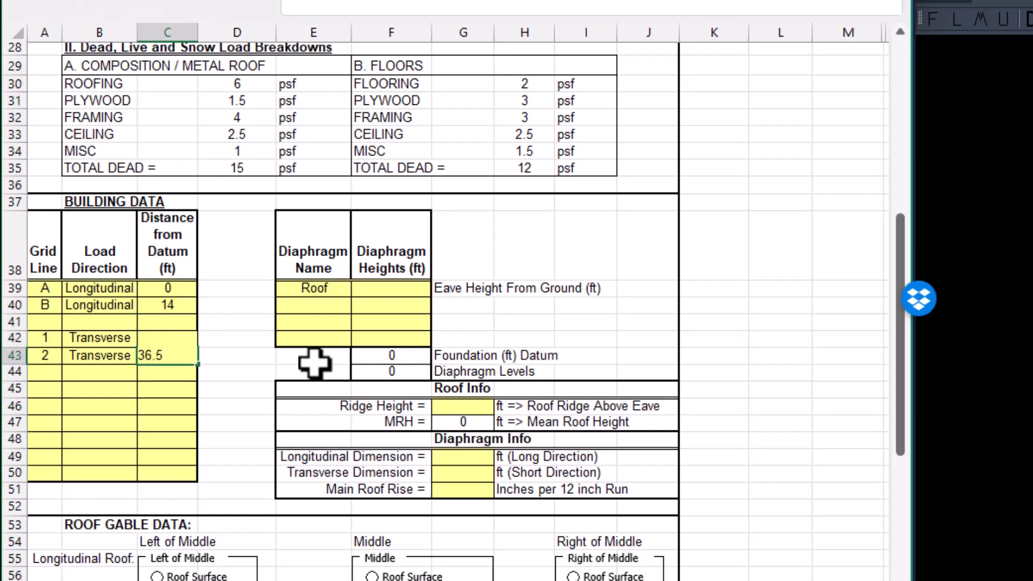
pyautogui.write('36.5')
pyautogui.press('Return')
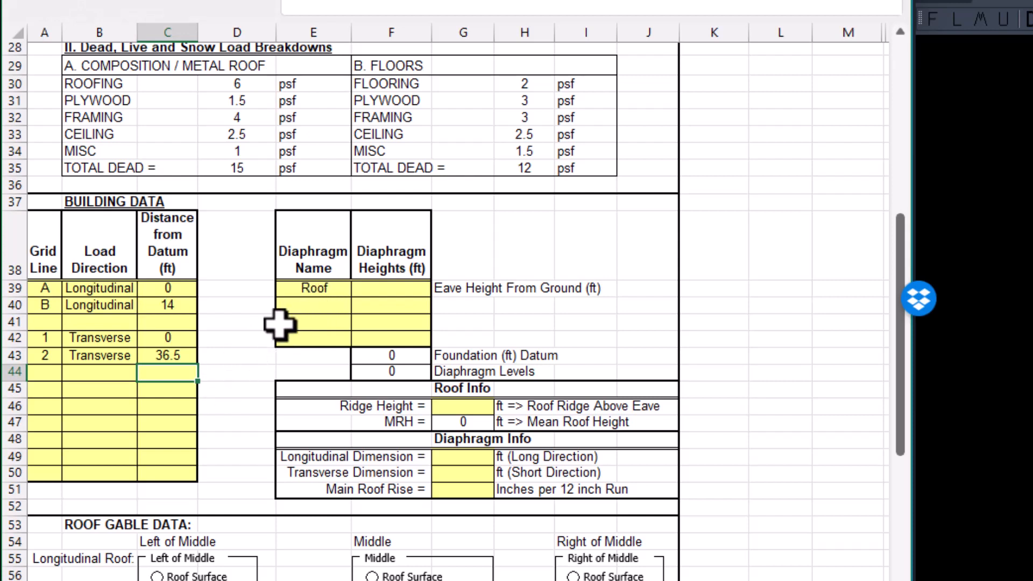
# Examine the roof gable, diaphragm, shearwall and holdown sections below the building data.
pyautogui.scroll(-7, 233, 407)
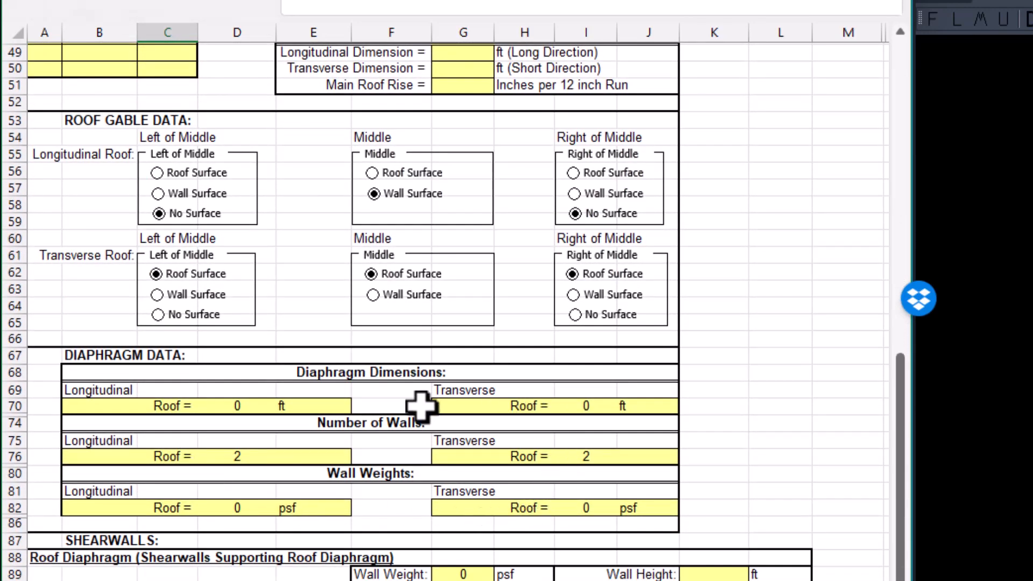
pyautogui.scroll(-4, 242, 452)
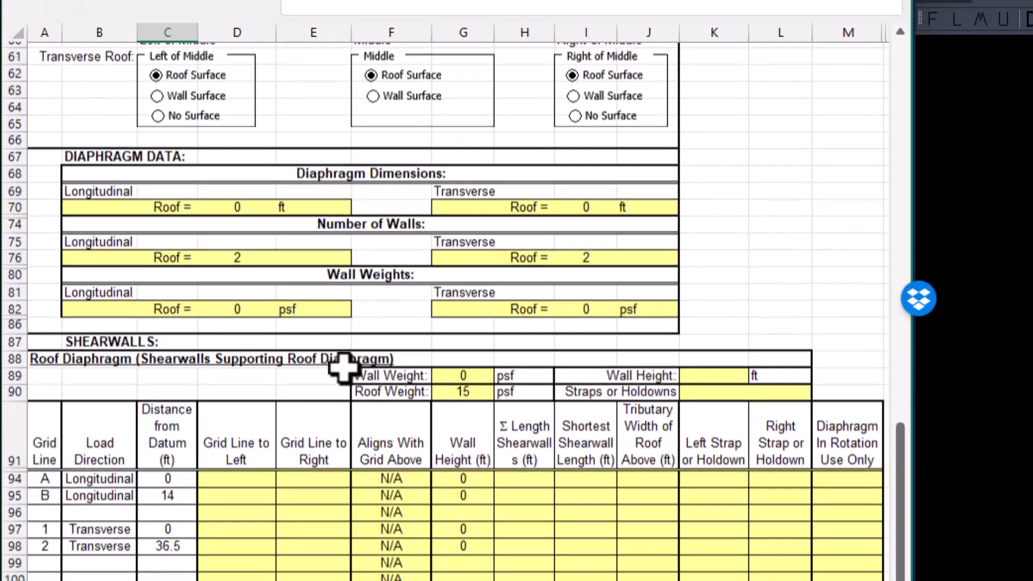
pyautogui.scroll(-5, 323, 355)
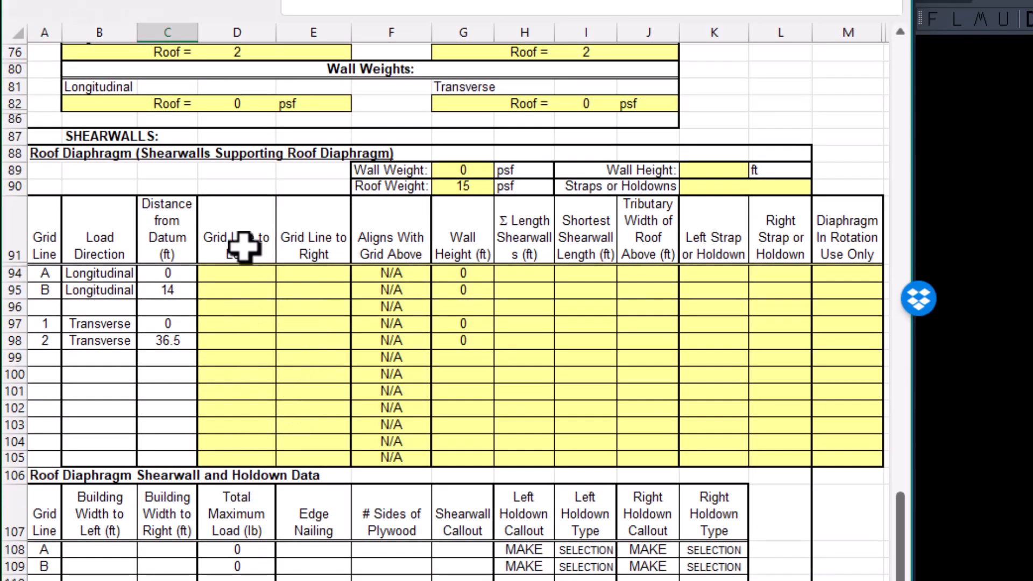
pyautogui.scroll(-4, 179, 351)
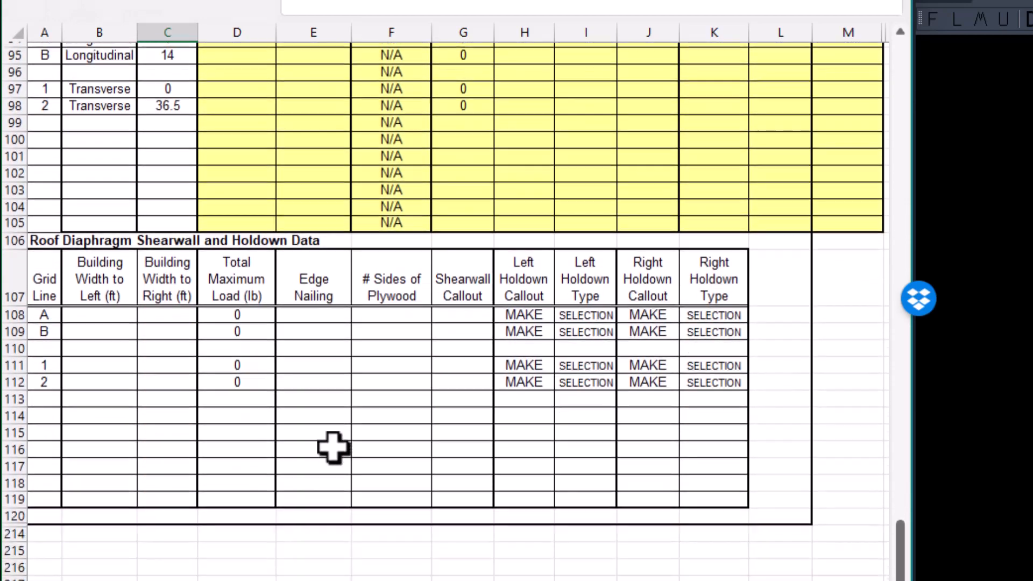
pyautogui.scroll(-1, 353, 471)
pyautogui.scroll(1, 415, 529)
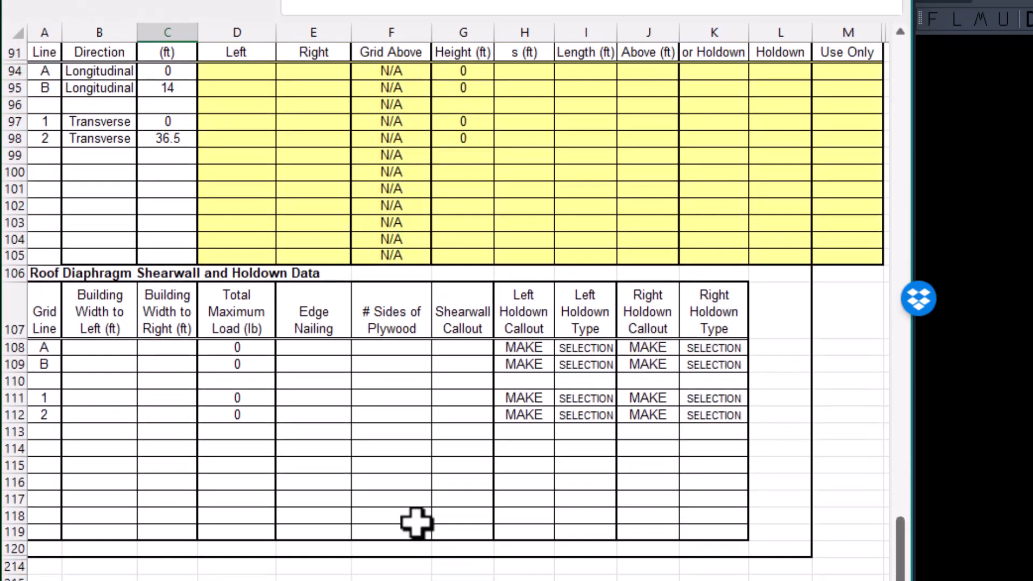
pyautogui.scroll(12, 415, 523)
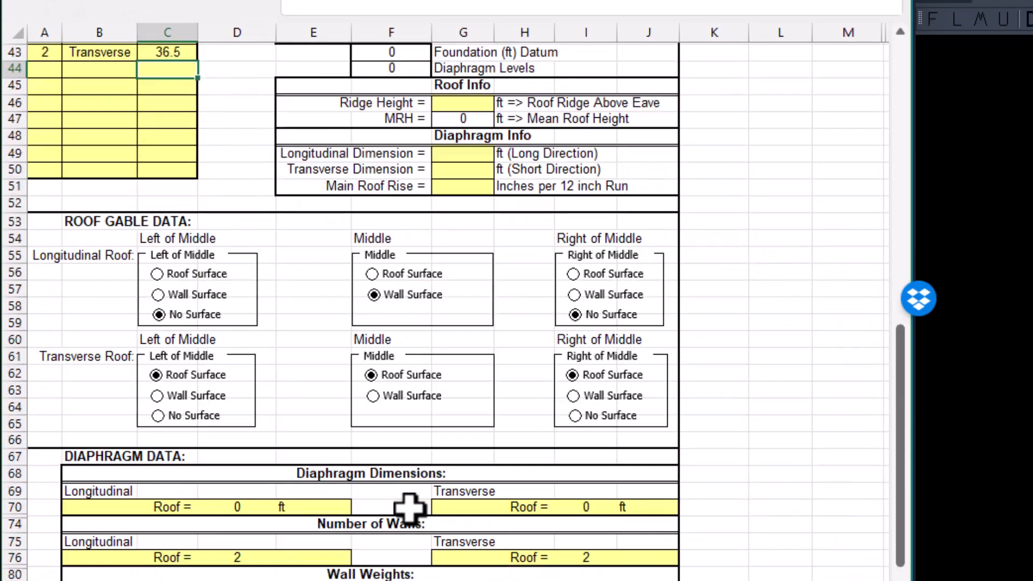
# Add a second diaphragm named 2nd below Roof in the Diaphragm Name column.
pyautogui.scroll(4, 407, 500)
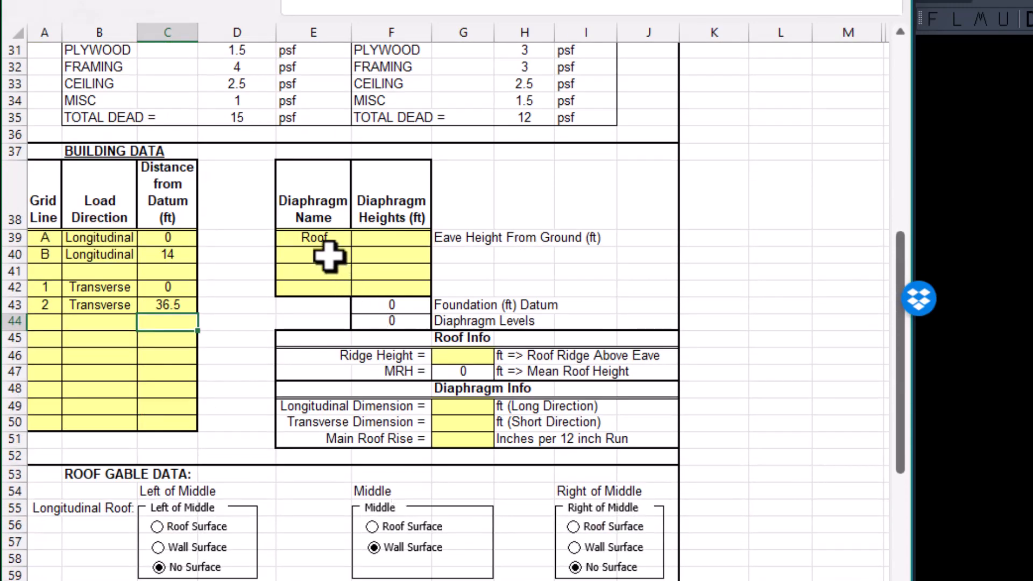
pyautogui.click(328, 257)
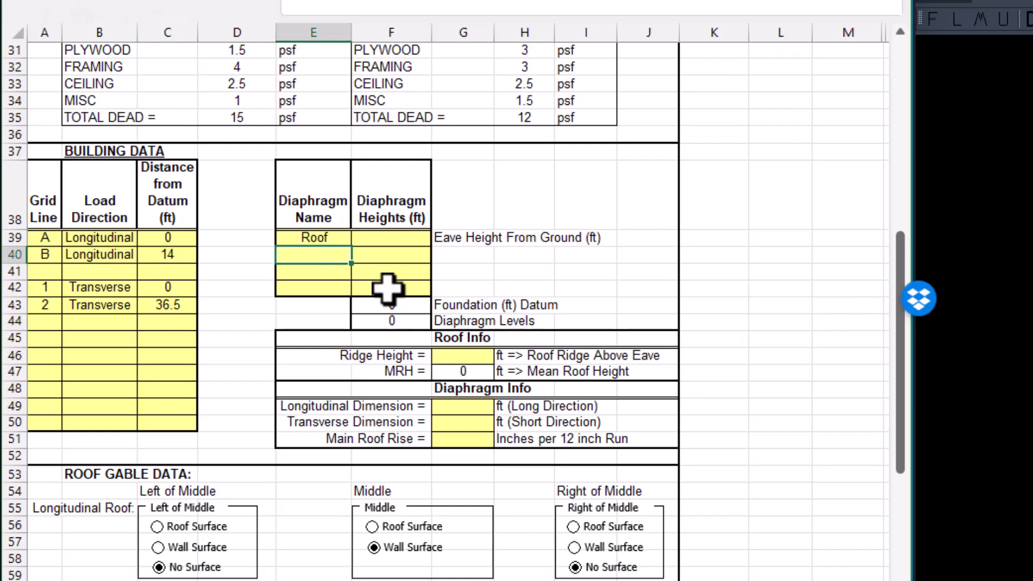
pyautogui.write('2nd')
pyautogui.press('Return')
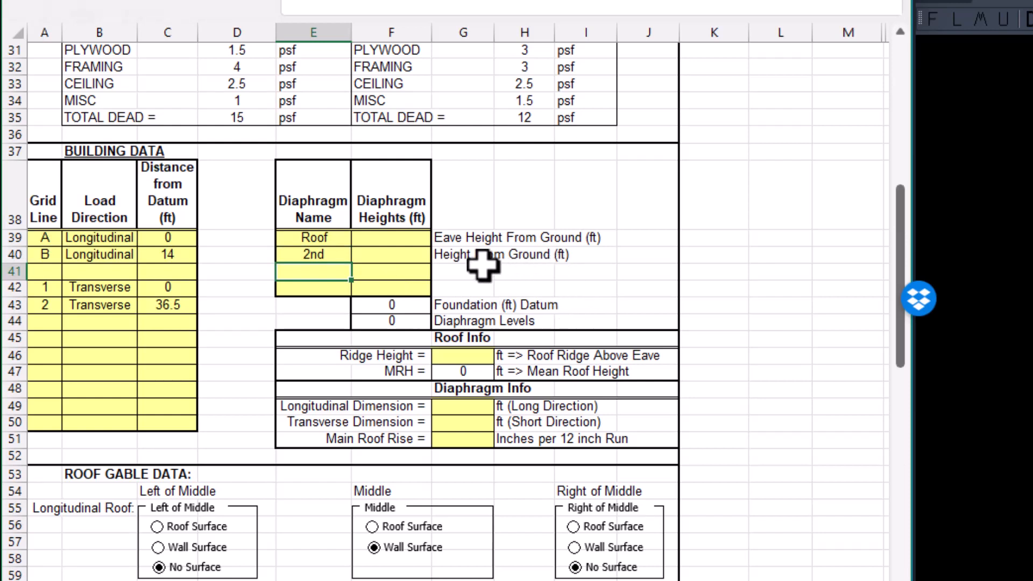
# Review the roof gable, diaphragm data, shearwall and holdown sections for the Roof and 2nd diaphragms.
pyautogui.scroll(-7, 572, 278)
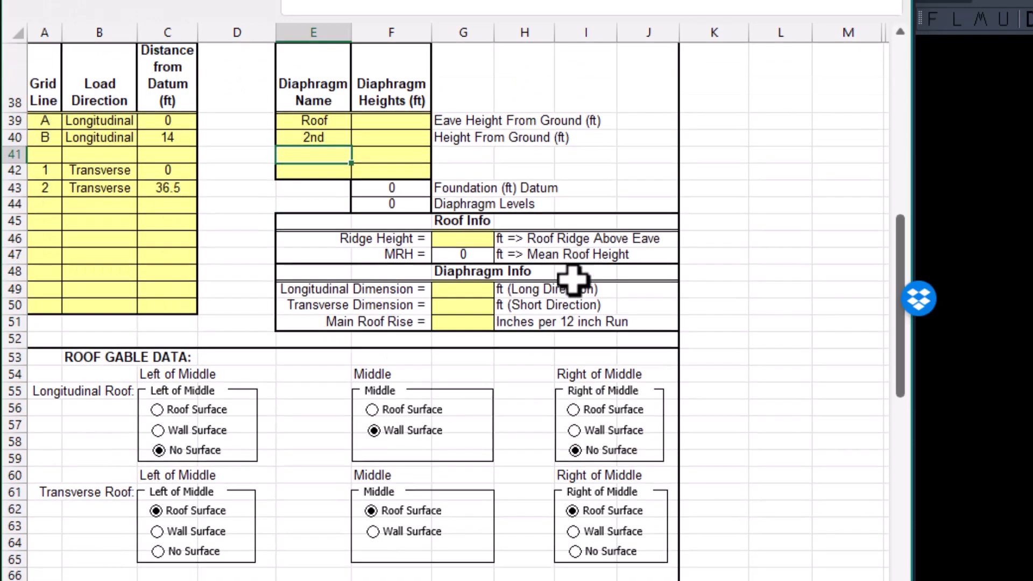
pyautogui.scroll(-1, 574, 392)
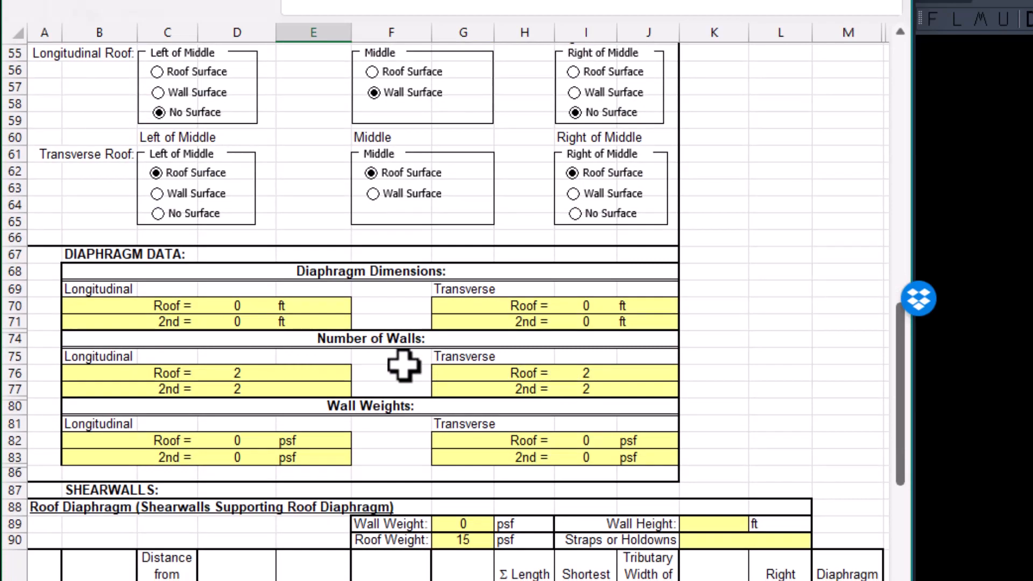
pyautogui.scroll(-4, 403, 368)
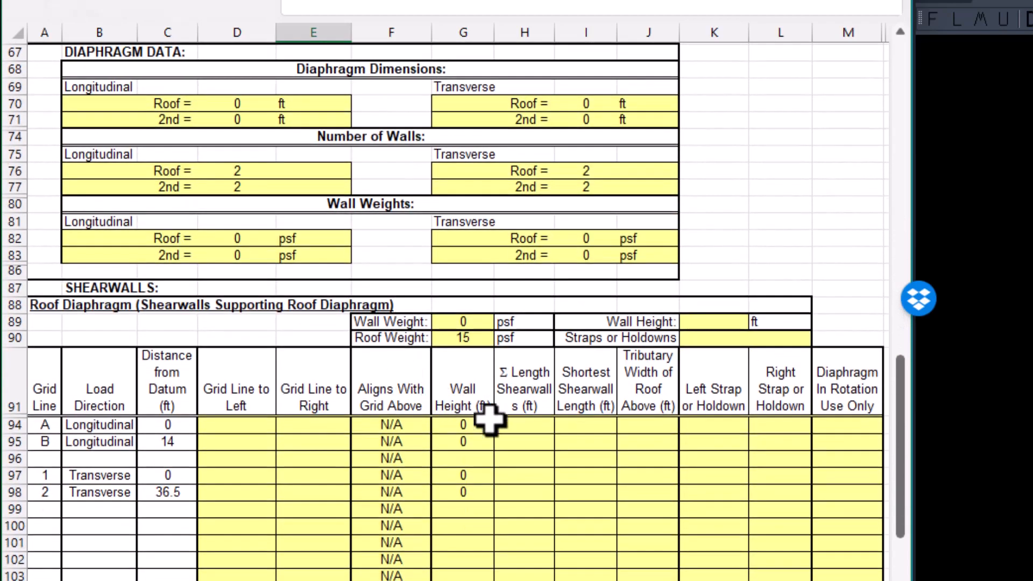
pyautogui.scroll(-5, 530, 483)
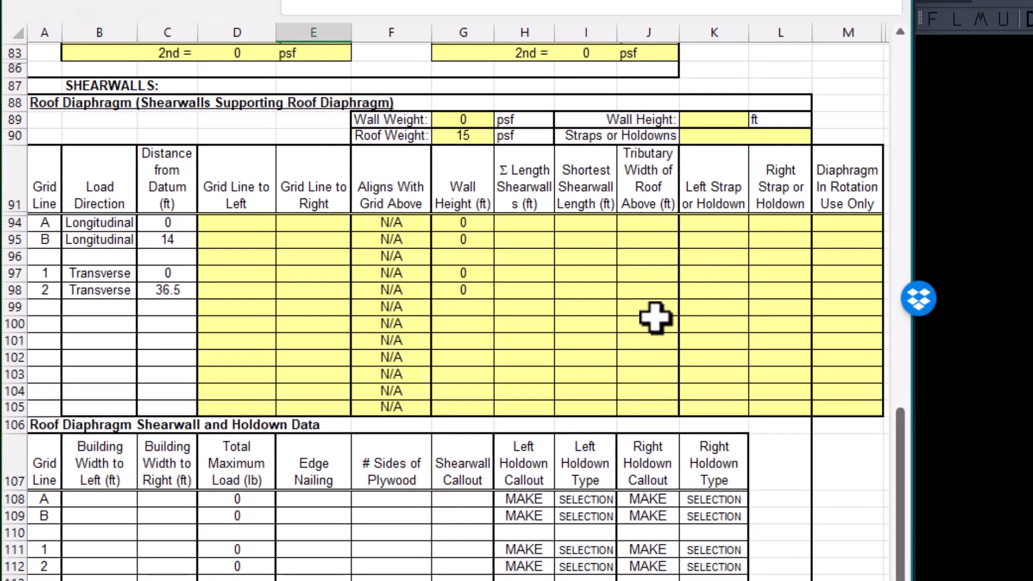
pyautogui.scroll(-5, 488, 492)
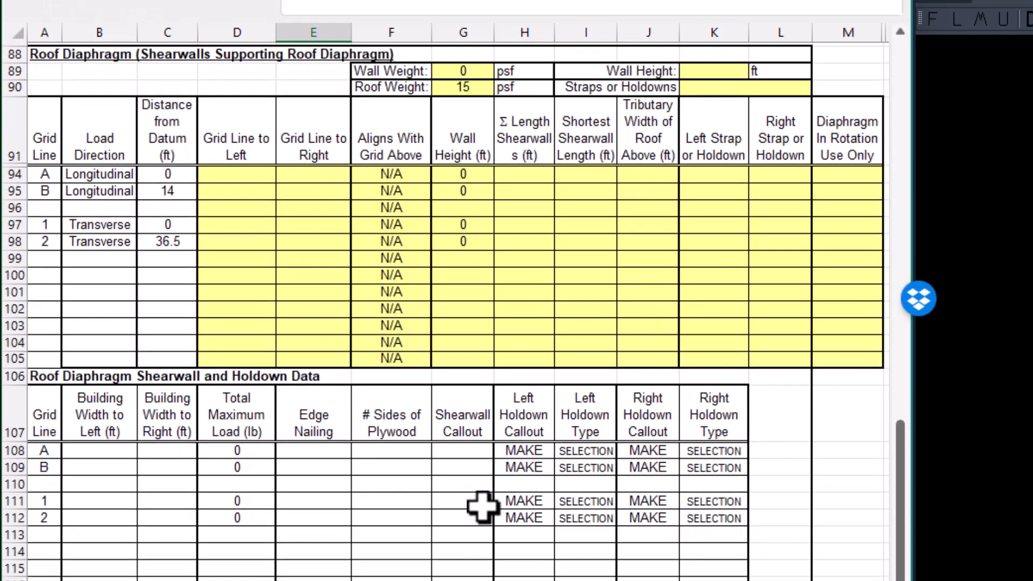
pyautogui.scroll(-6, 485, 505)
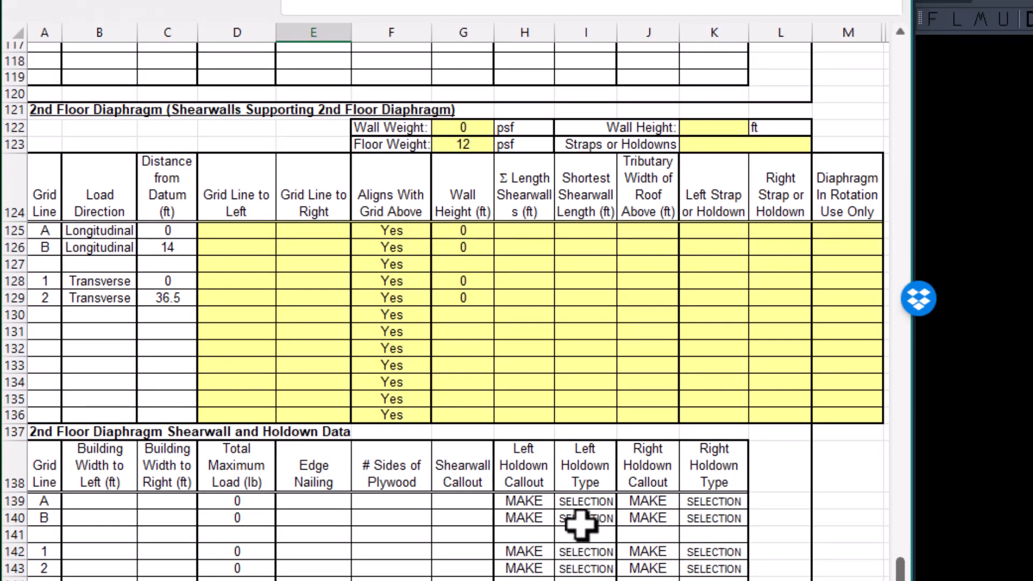
pyautogui.scroll(5, 569, 380)
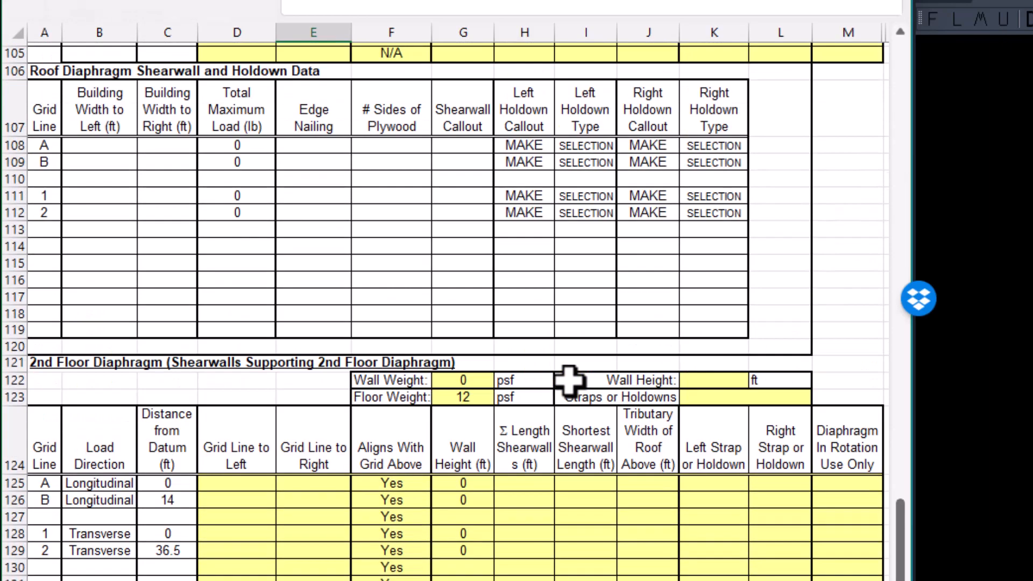
pyautogui.scroll(10, 569, 380)
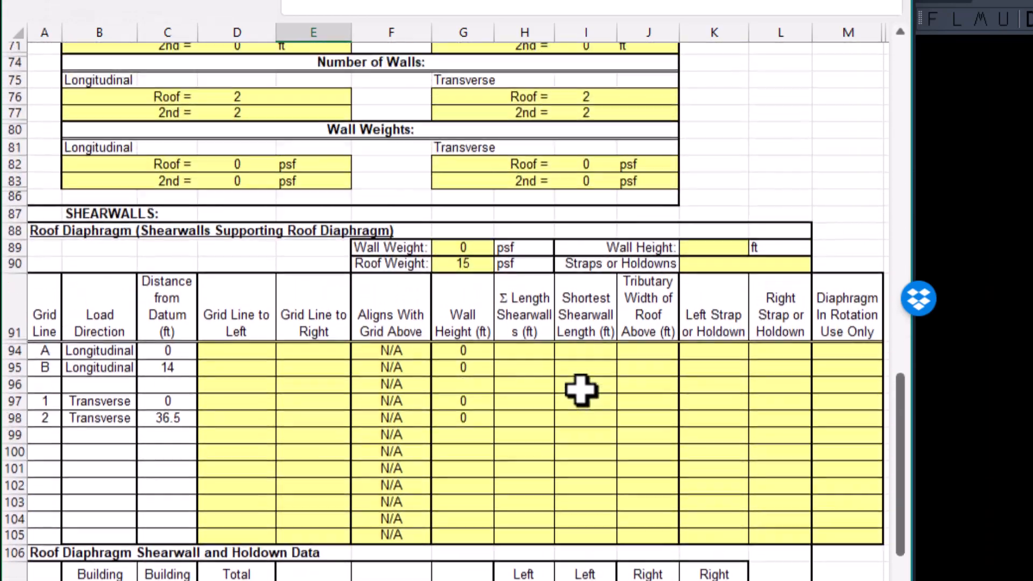
pyautogui.scroll(10, 580, 390)
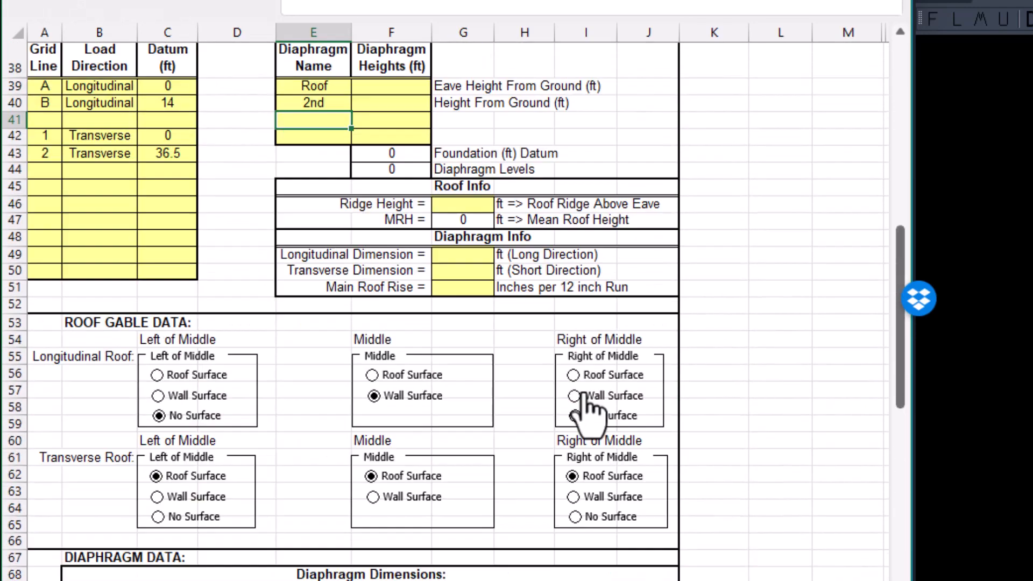
pyautogui.scroll(2, 574, 298)
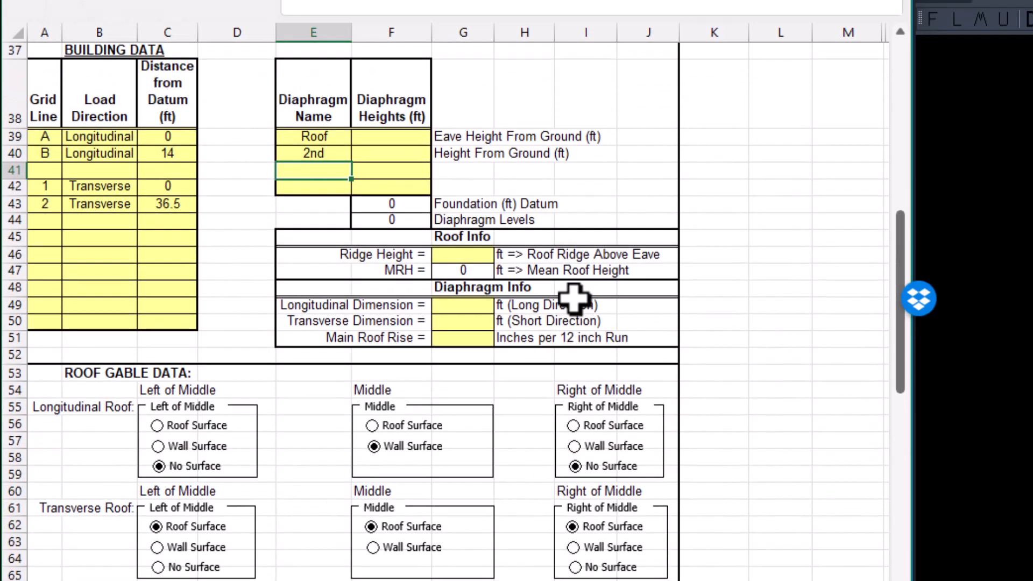
# Check the wall heights on the Revit building section and set the Roof diaphragm's eave height in Excel to 19 ft.
pyautogui.click(409, 189)
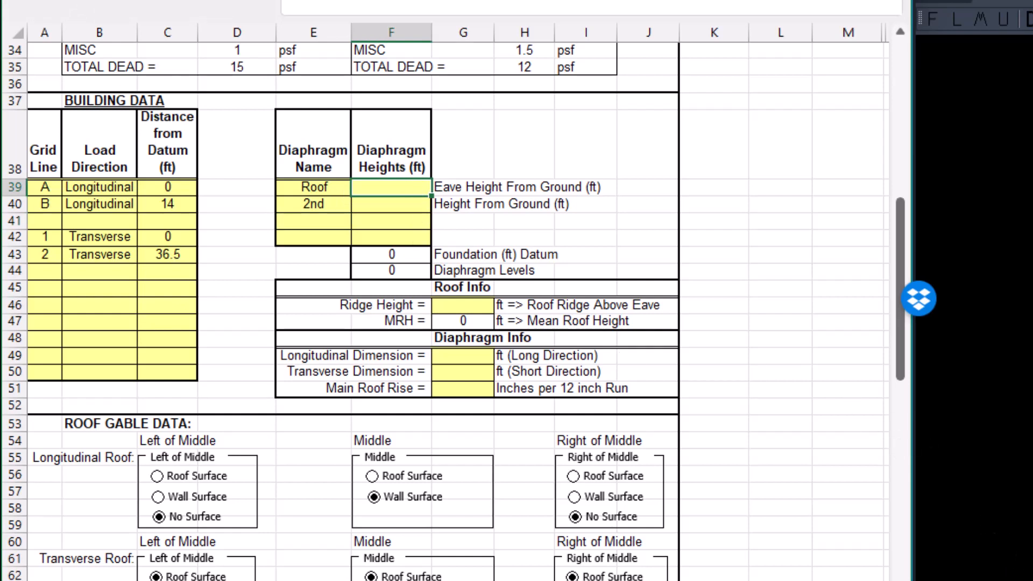
pyautogui.hotkey('alt', 'Tab')
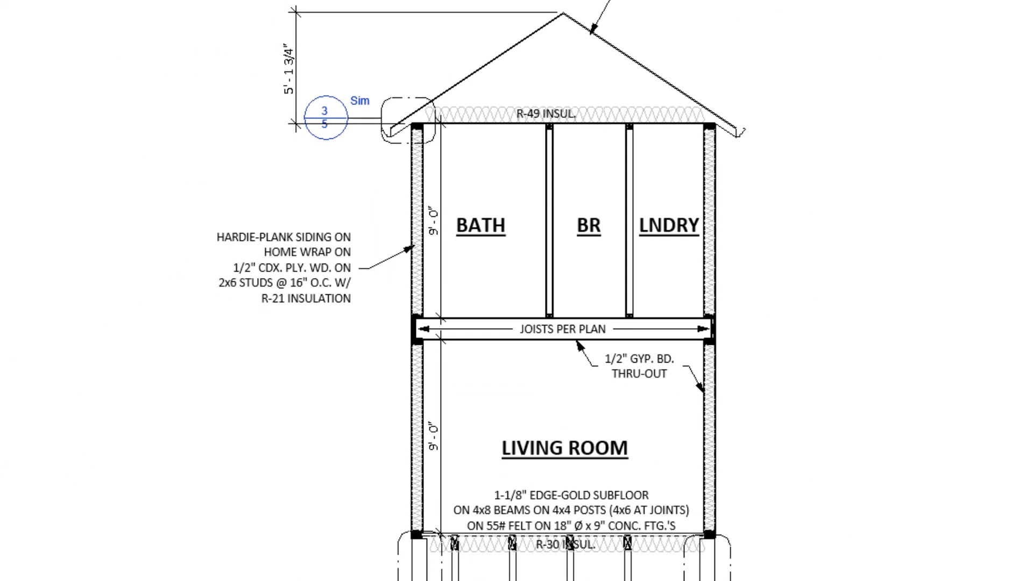
pyautogui.hotkey('alt', 'Tab')
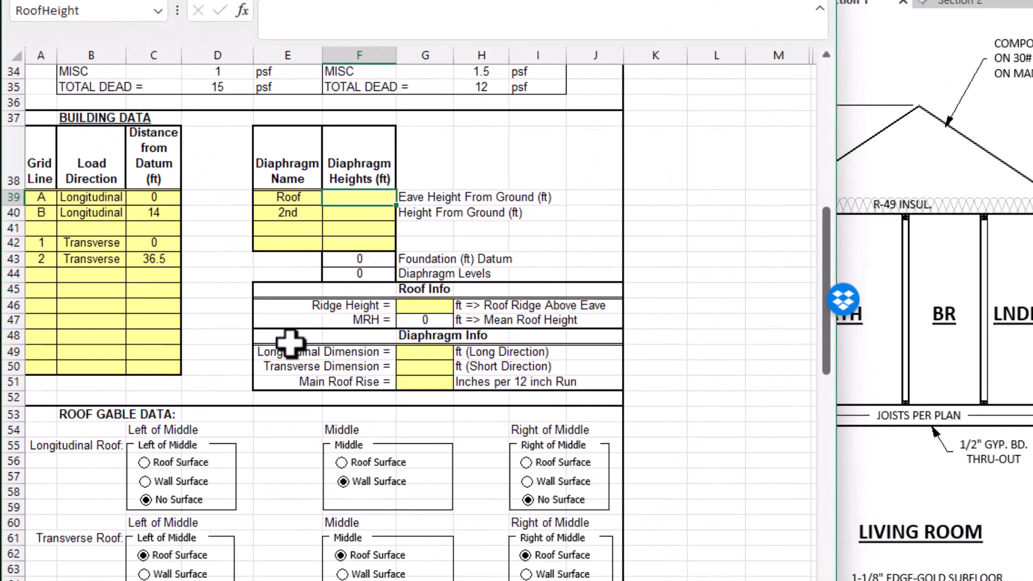
pyautogui.write('19')
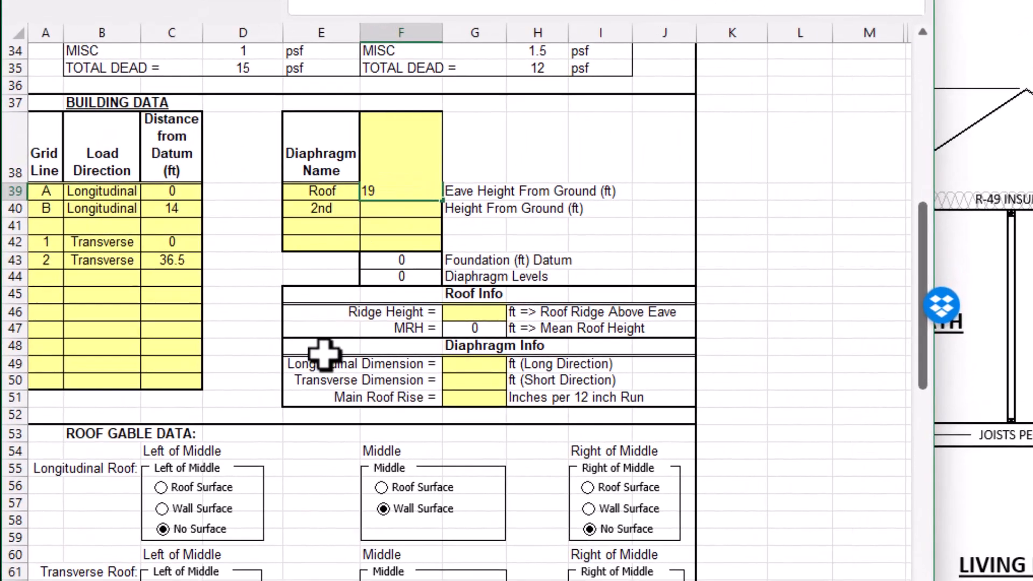
pyautogui.press('Return')
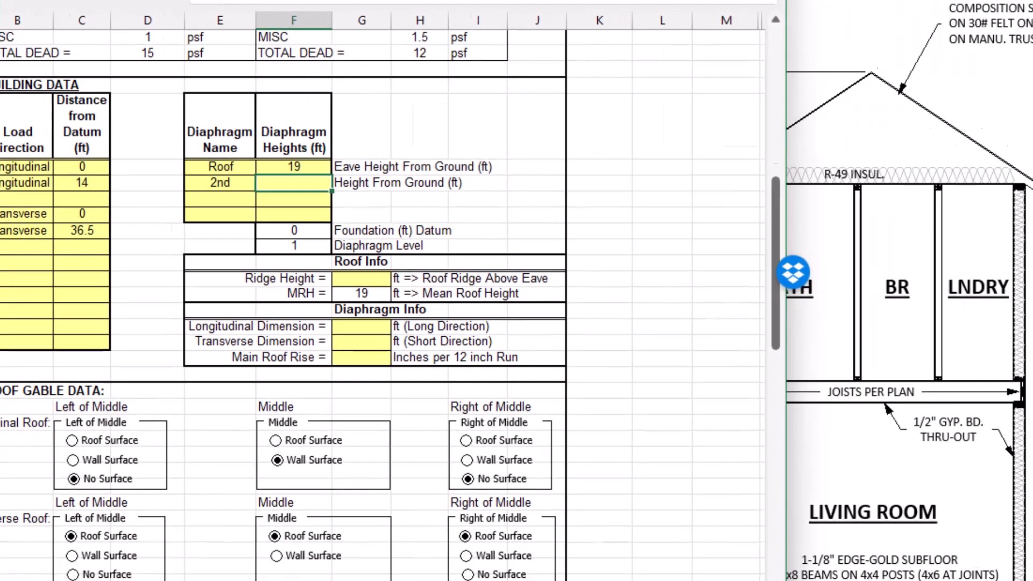
# Check the floor height on the Revit section again and set the 2nd diaphragm's height from ground in Excel to 10 ft.
pyautogui.hotkey('alt', 'Tab')
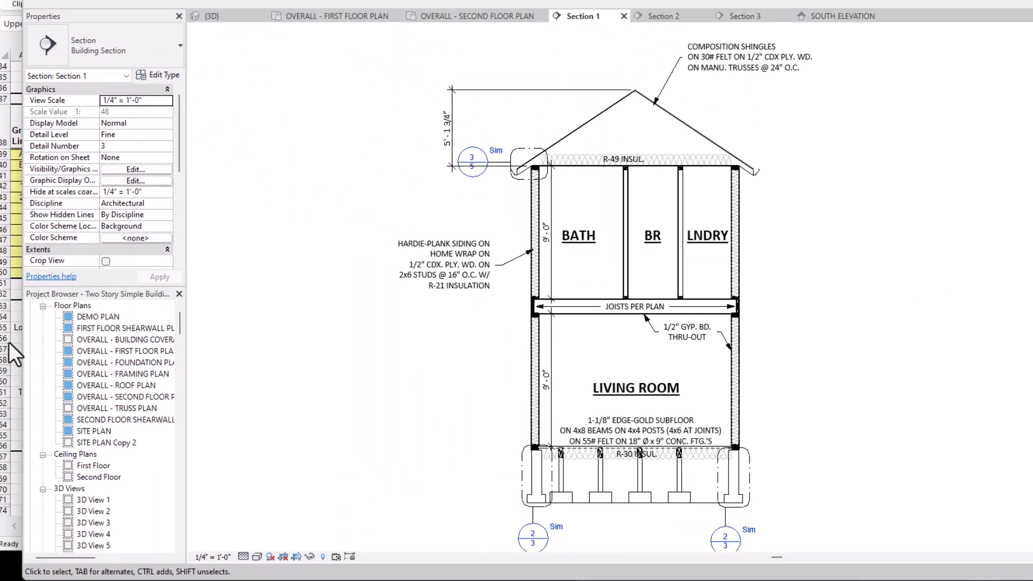
pyautogui.hotkey('alt', 'Tab')
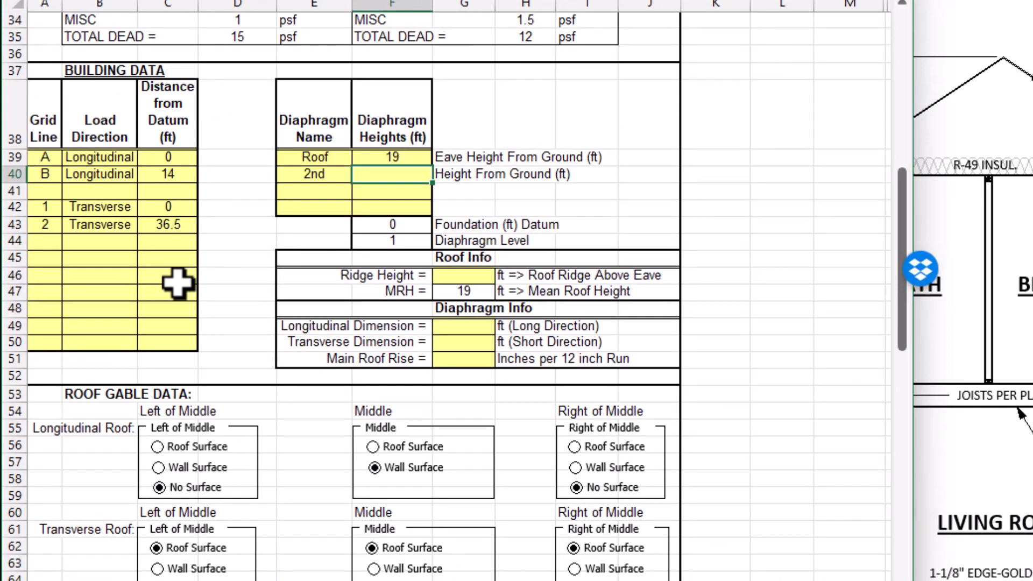
pyautogui.write('10')
pyautogui.press('Return')
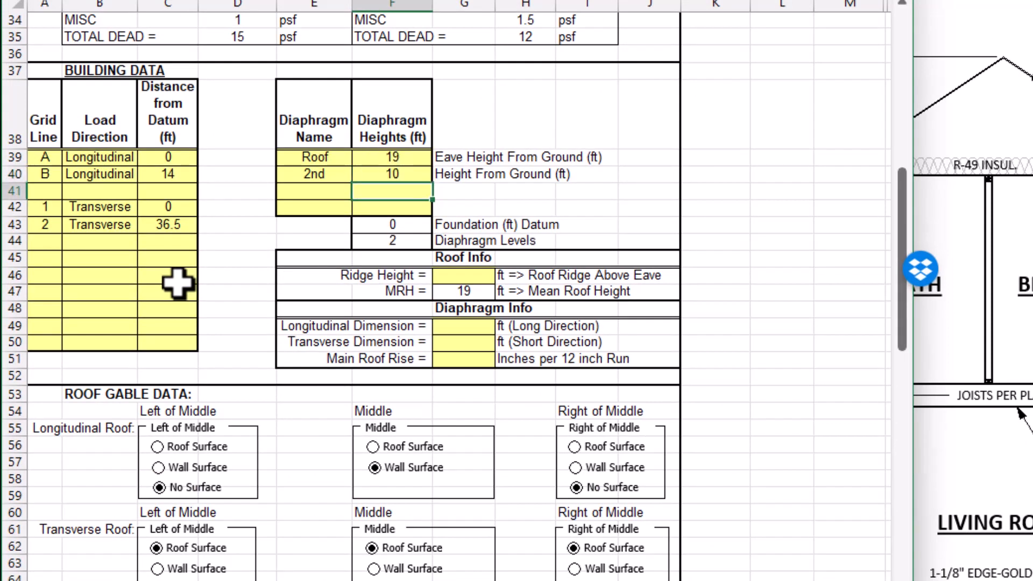
# Check the ridge dimension on the Revit section and set the ridge height above eave in Excel to 5 ft.
pyautogui.click(472, 274)
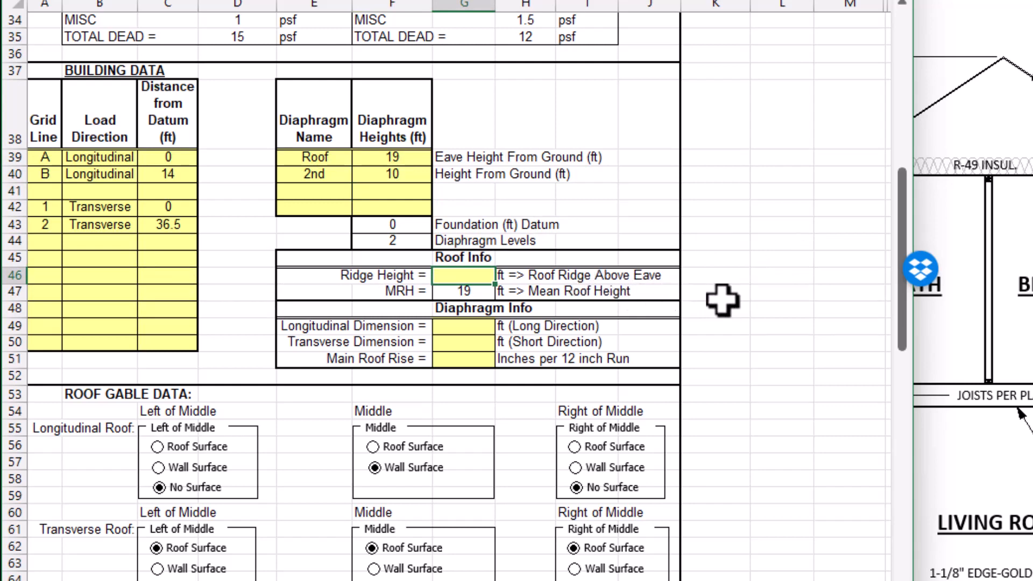
pyautogui.click(945, 305)
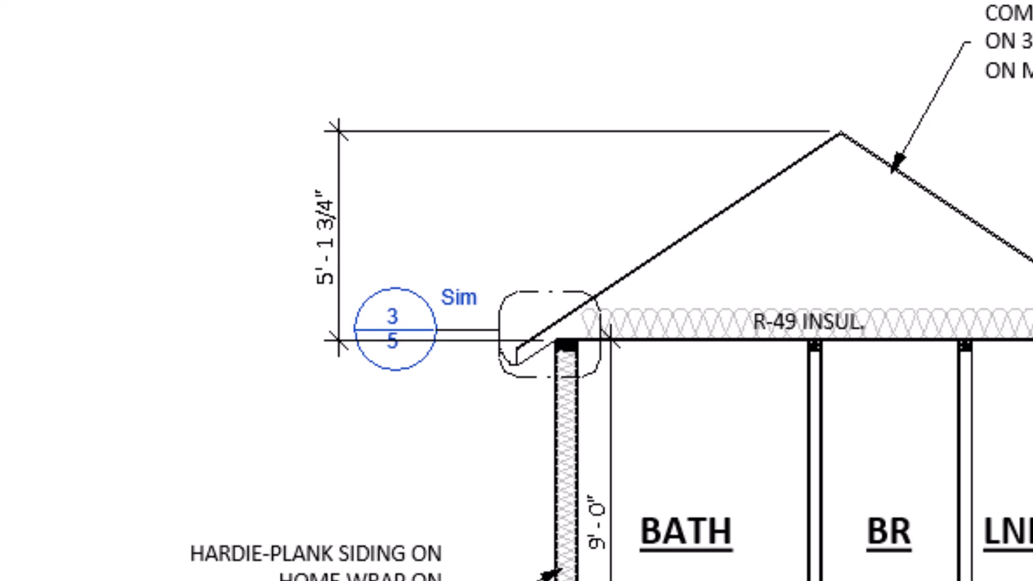
pyautogui.click(13, 377)
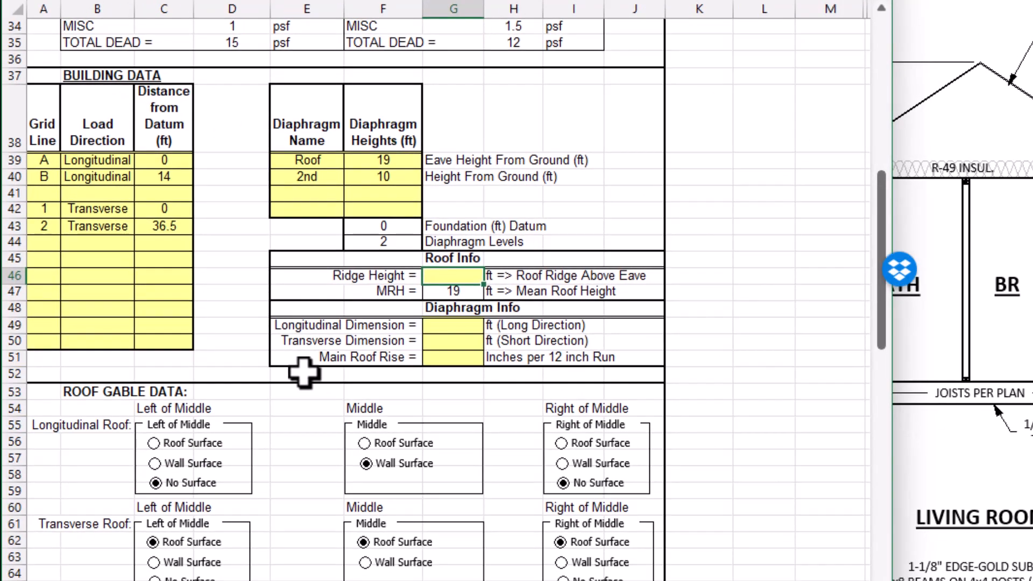
pyautogui.write('5')
pyautogui.press('Return')
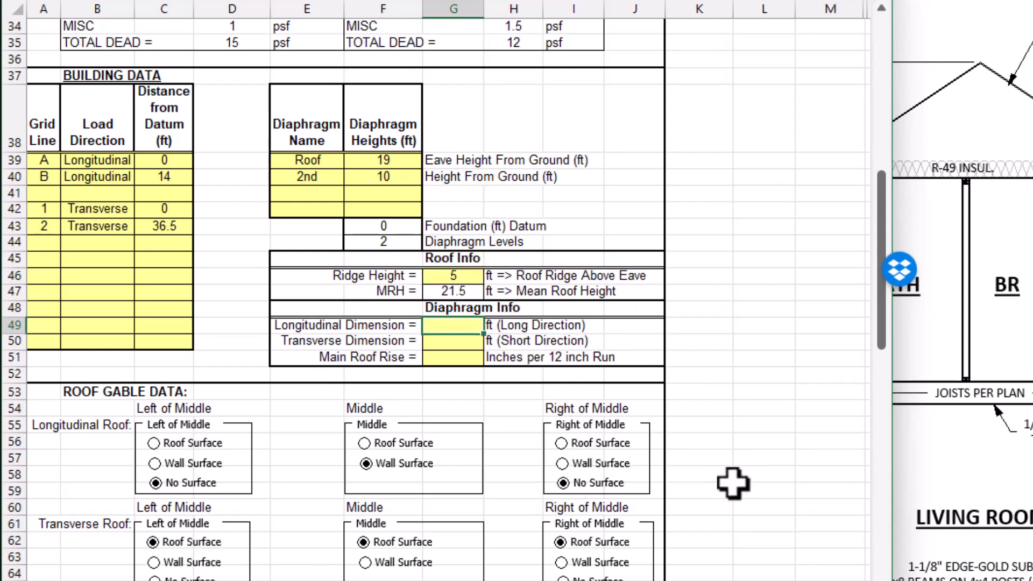
# Set the longitudinal dimension to 36.5 ft, the transverse dimension to 14 ft and, after checking Revit, the main roof rise to 8 inches per 12.
pyautogui.write('36.5')
pyautogui.press('Return')
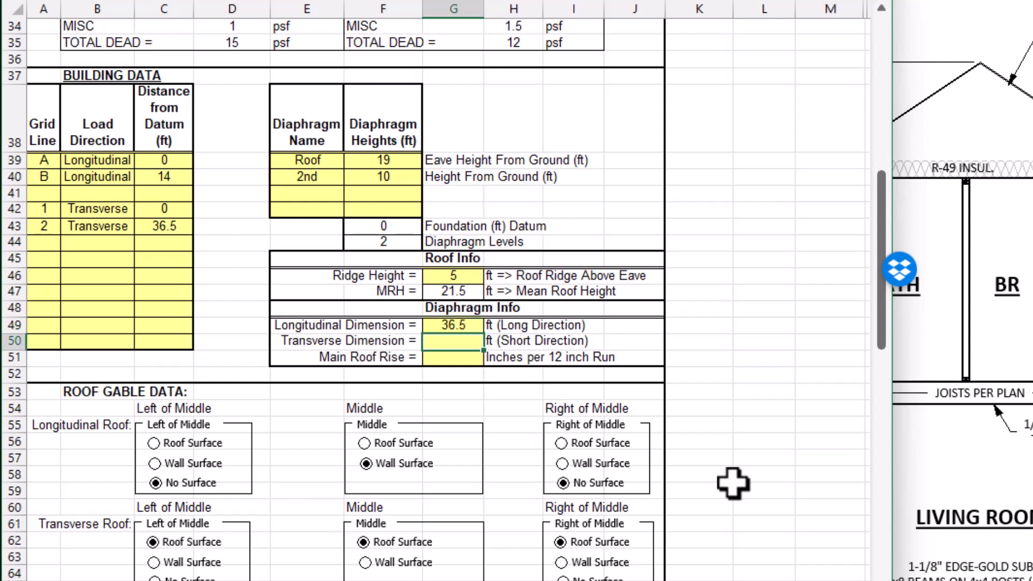
pyautogui.write('14')
pyautogui.press('Return')
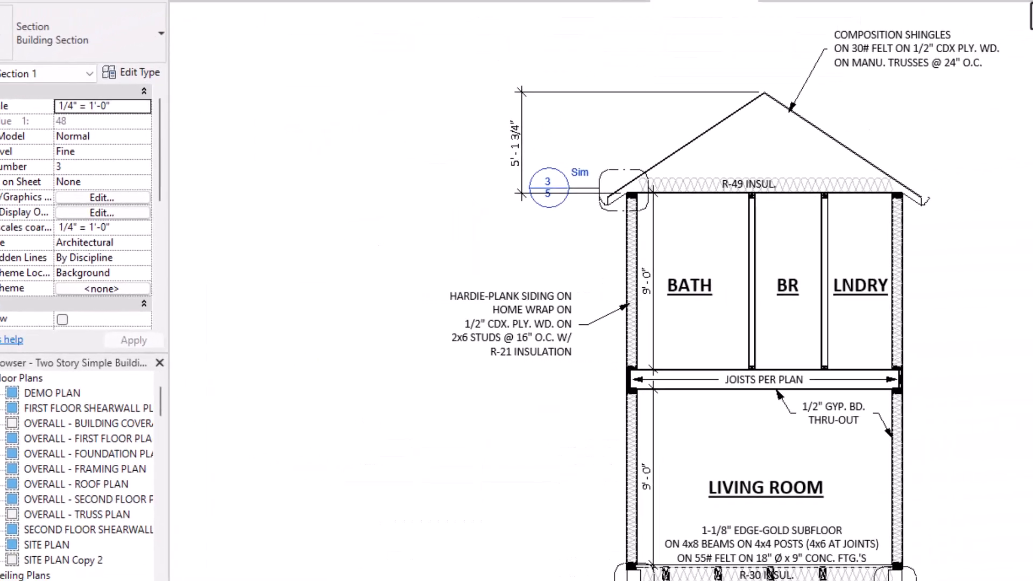
pyautogui.click(831, 31)
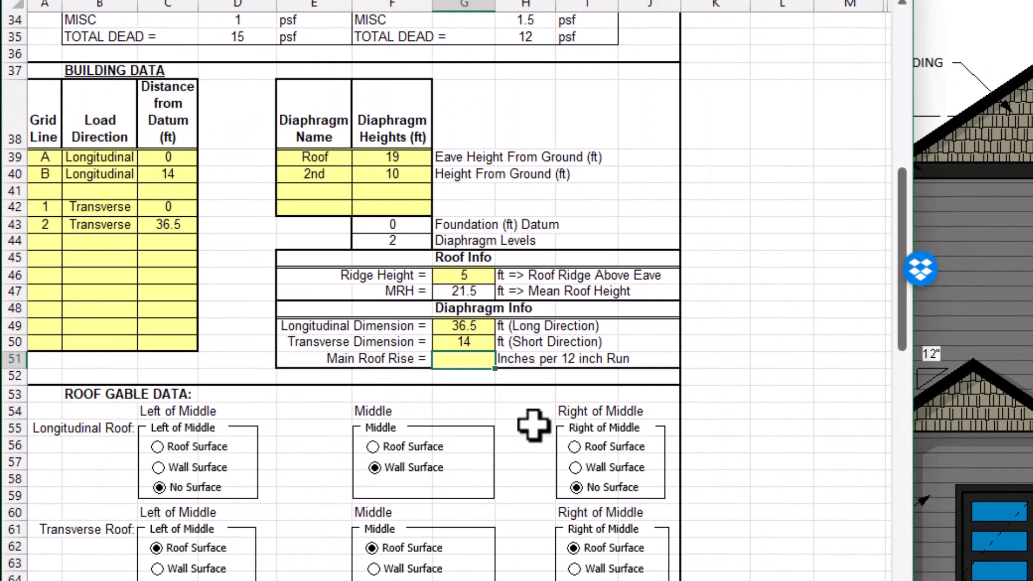
pyautogui.write('8')
# Switch to the Revit 3D model and orbit the house to examine its gable ends and roof slopes for the roof gable data.
pyautogui.scroll(-3, 532, 425)
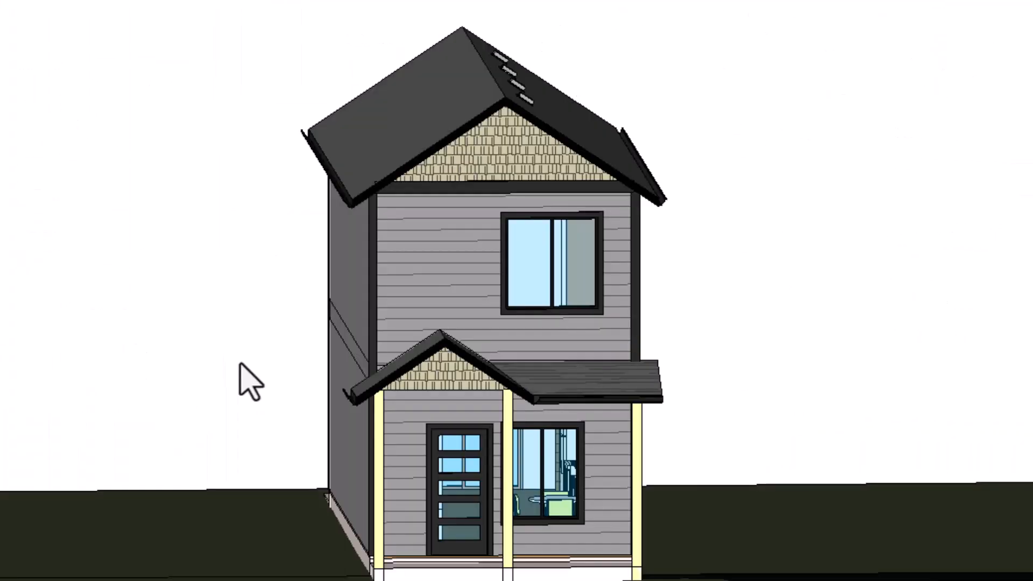
pyautogui.keyDown('shift'); pyautogui.moveTo(249, 376); pyautogui.dragTo(208, 341, button='middle'); pyautogui.keyUp('shift')
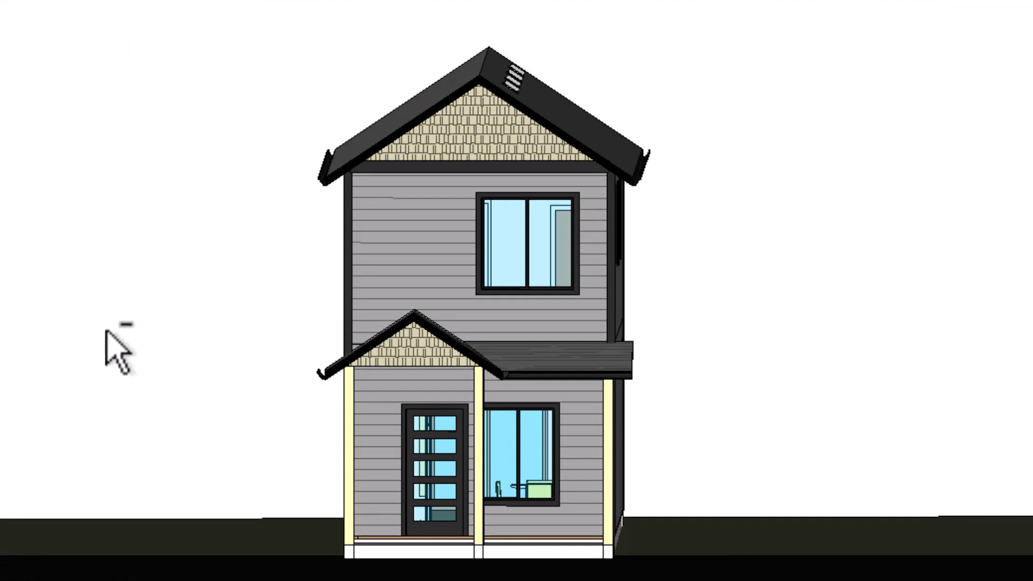
pyautogui.keyDown('shift'); pyautogui.moveTo(104, 330); pyautogui.dragTo(570, 413, button='middle'); pyautogui.keyUp('shift')
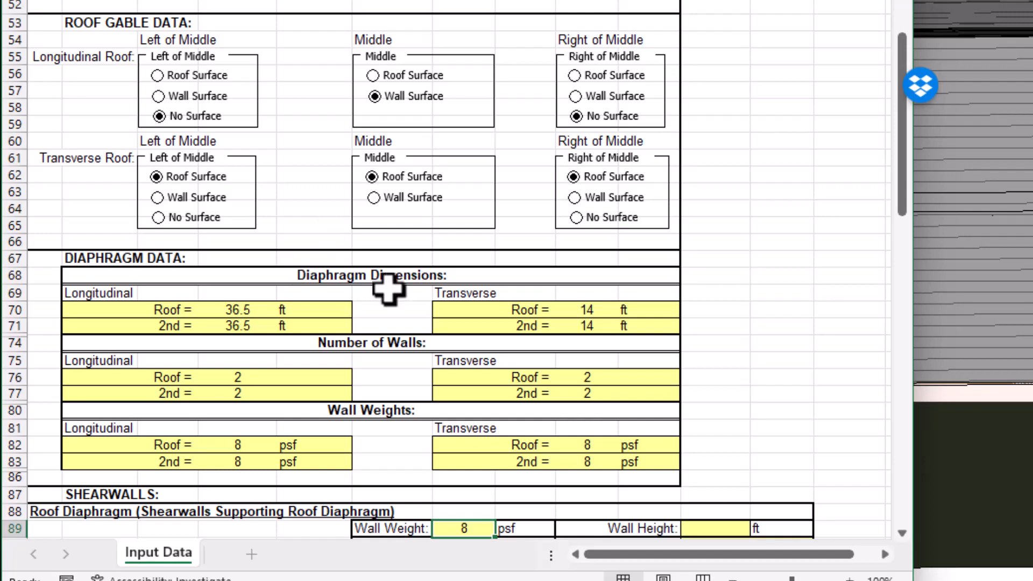
# Check the upper story on the Revit section and set the wall height for the shearwalls supporting the roof diaphragm in Excel to 9 ft.
pyautogui.scroll(-2, 382, 280)
pyautogui.scroll(-3, 424, 269)
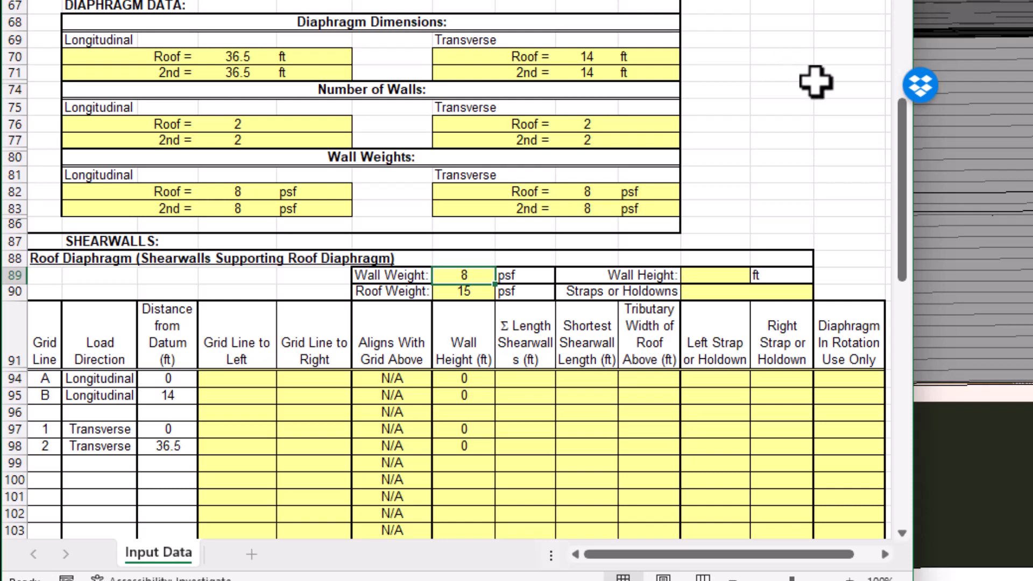
pyautogui.scroll(-2, 823, 92)
pyautogui.scroll(-1, 823, 93)
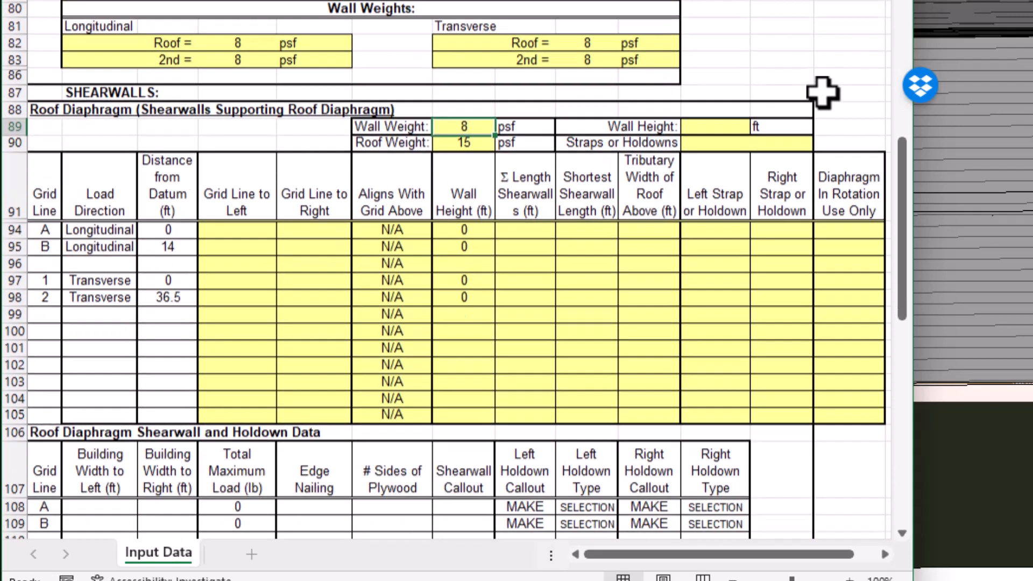
pyautogui.scroll(-1, 823, 93)
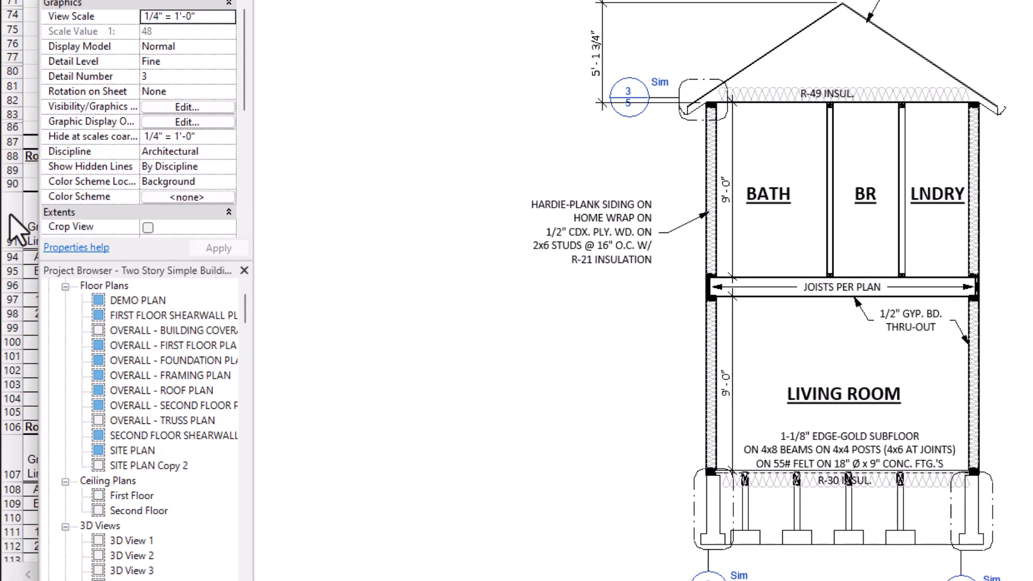
pyautogui.click(16, 226)
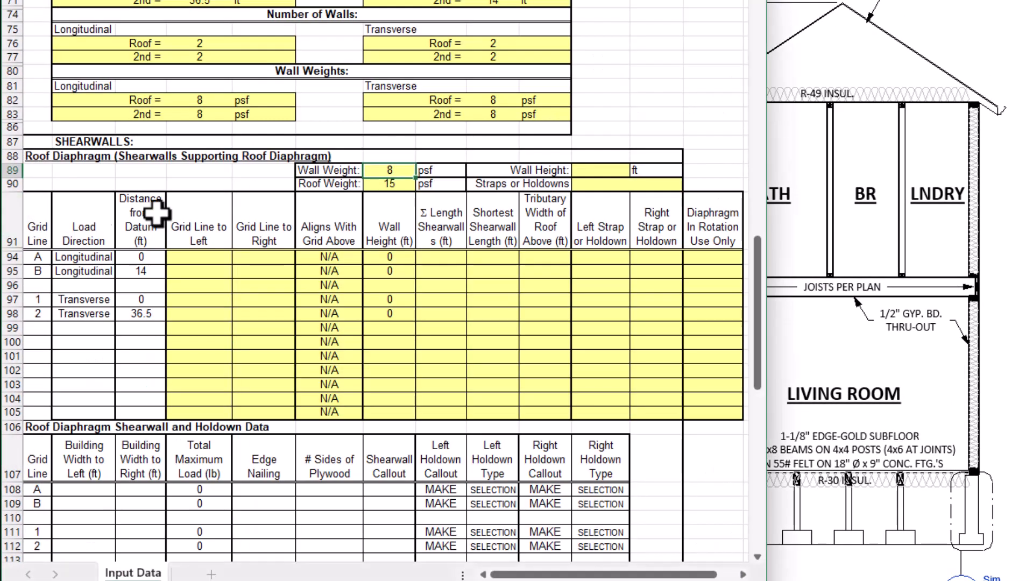
pyautogui.click(596, 171)
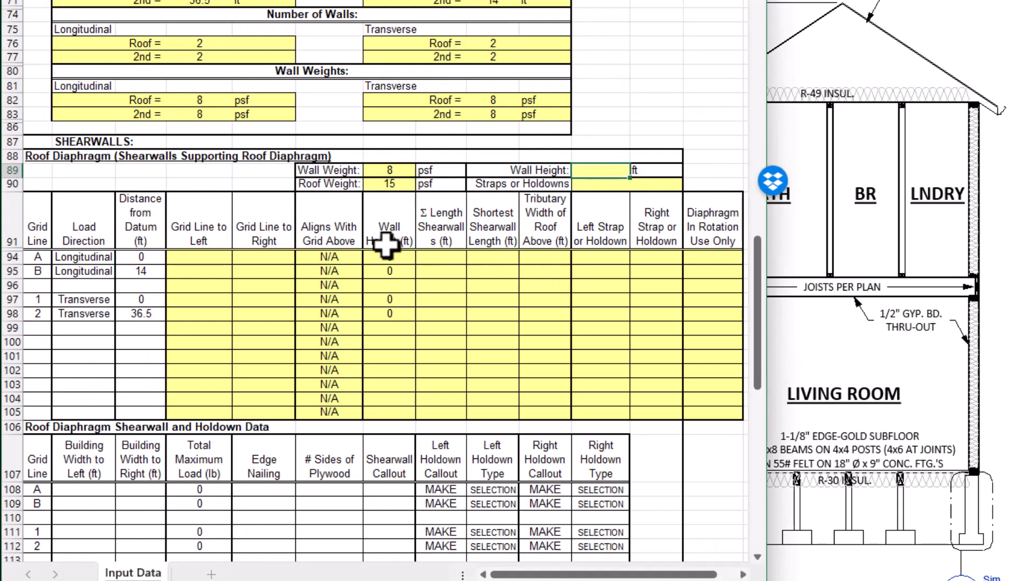
pyautogui.scroll(-1, 171, 218)
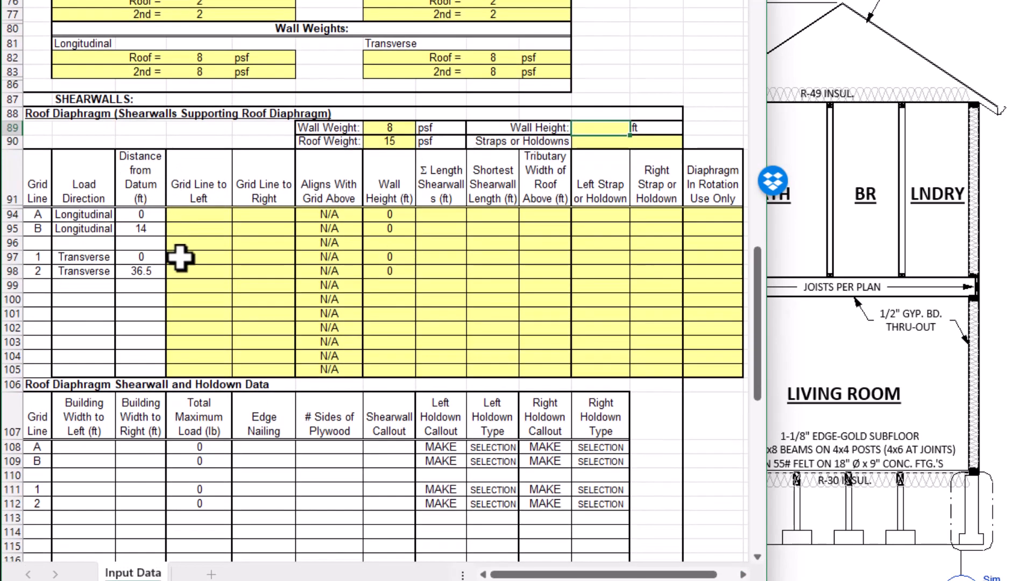
pyautogui.write('9')
pyautogui.press('Return')
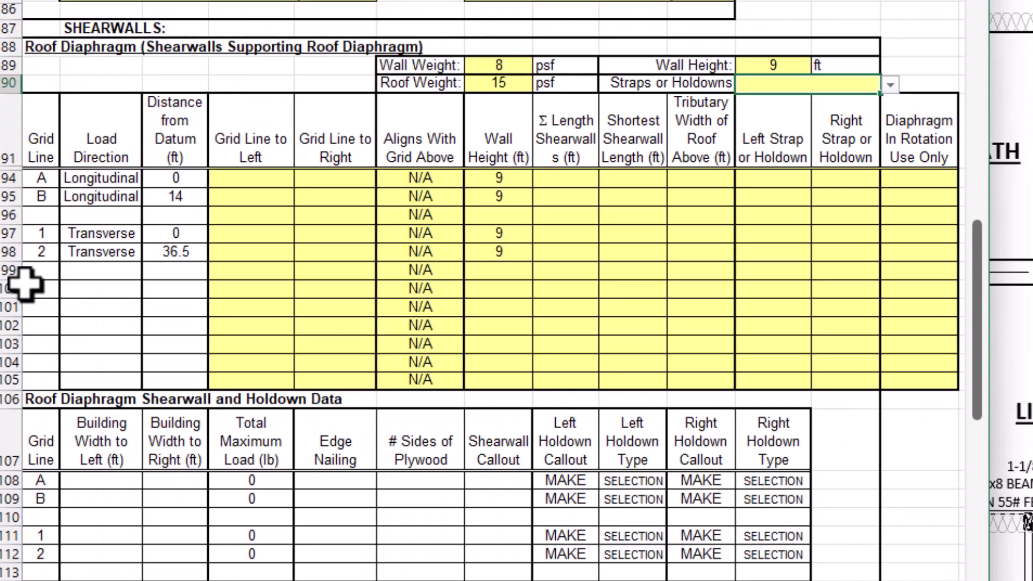
# Choose Straps for the roof diaphragm shearwalls and set grid line A's neighbors to NONE on the left and B on the right.
pyautogui.click(890, 84)
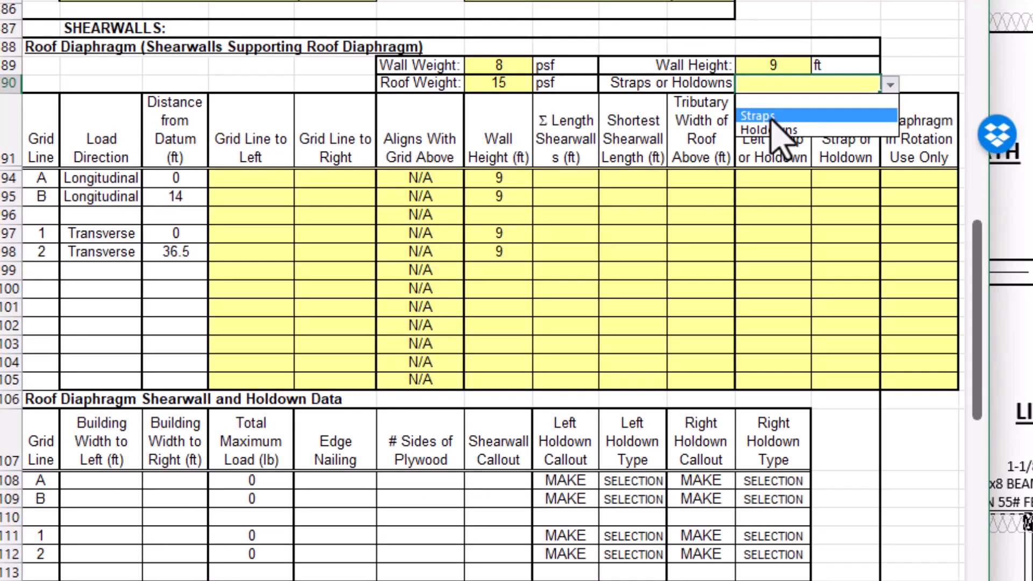
pyautogui.click(779, 102)
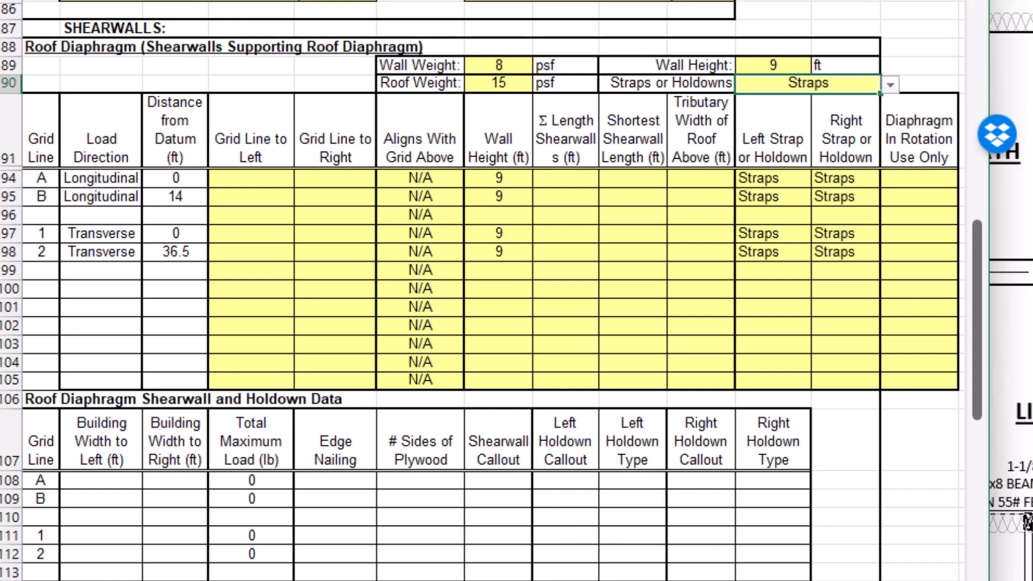
pyautogui.click(257, 177)
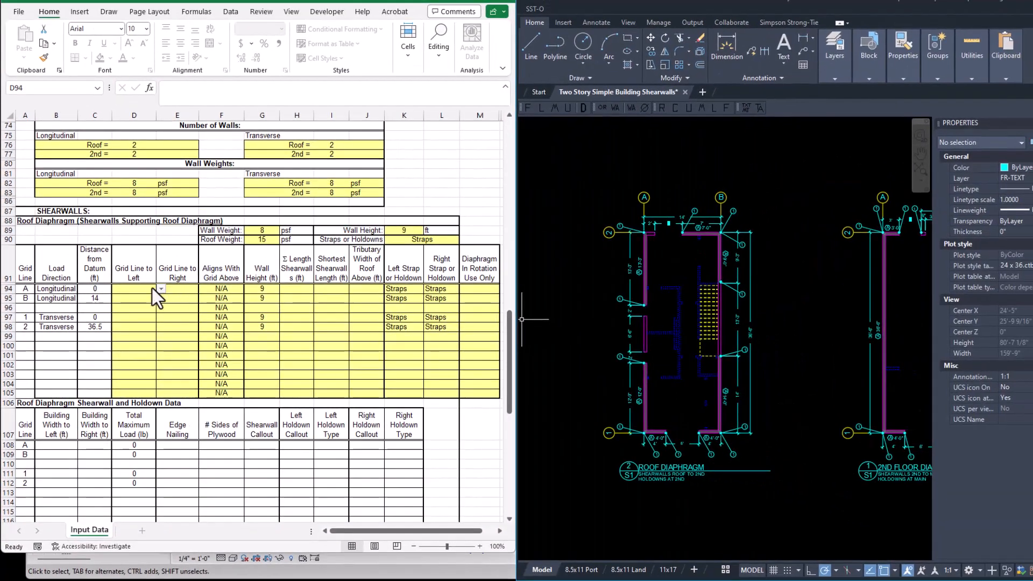
pyautogui.click(160, 291)
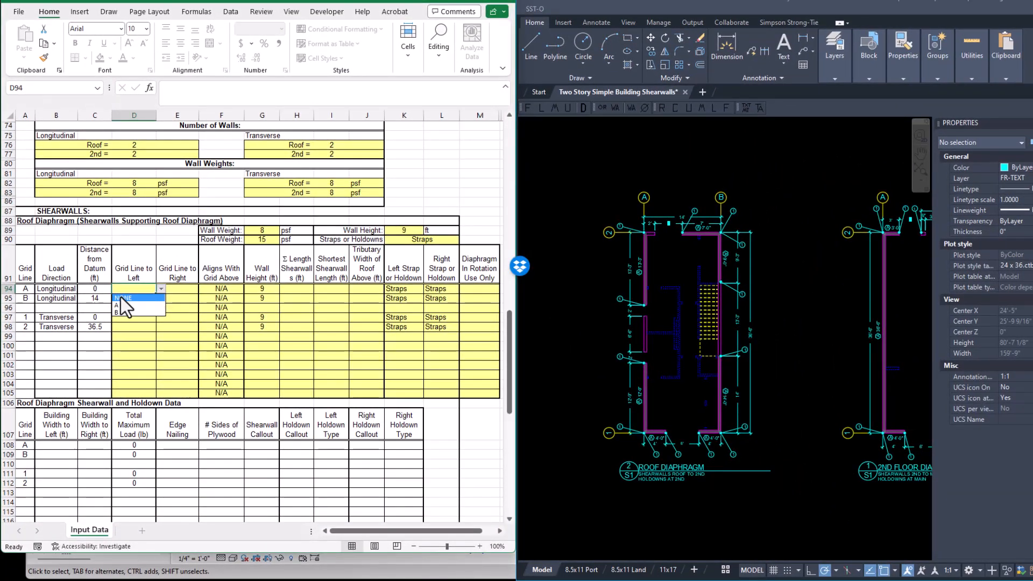
pyautogui.click(122, 298)
pyautogui.click(178, 289)
pyautogui.click(203, 288)
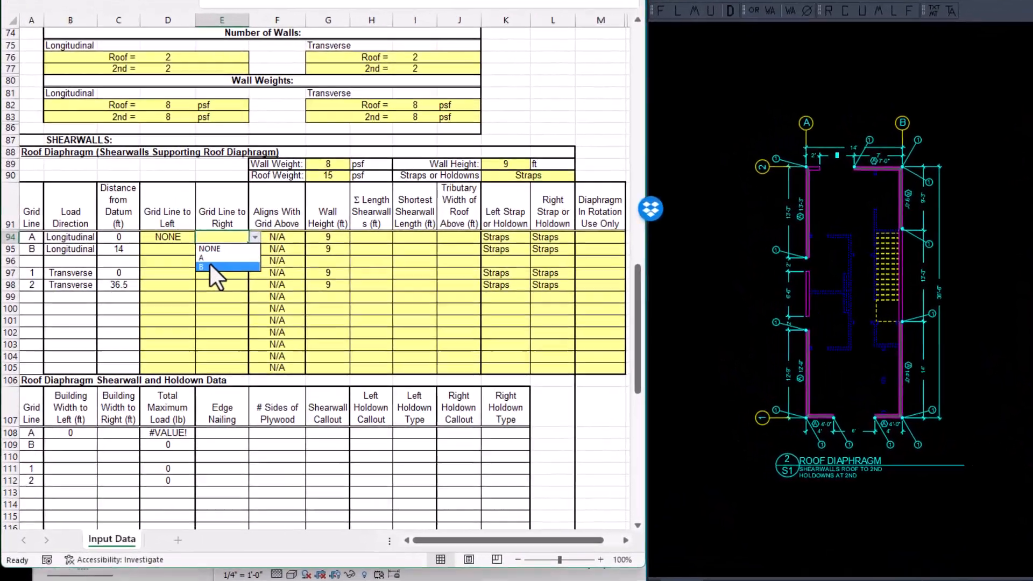
pyautogui.click(210, 267)
# Set grid line B's neighboring grid lines to A on the left and NONE on the right.
pyautogui.click(180, 250)
pyautogui.click(200, 249)
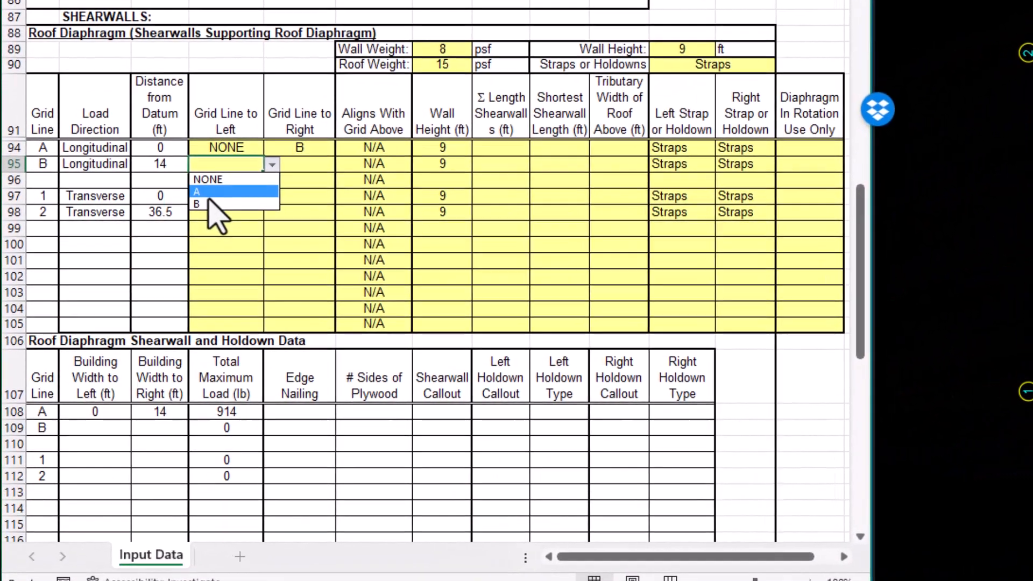
pyautogui.click(209, 192)
pyautogui.click(295, 162)
pyautogui.click(343, 164)
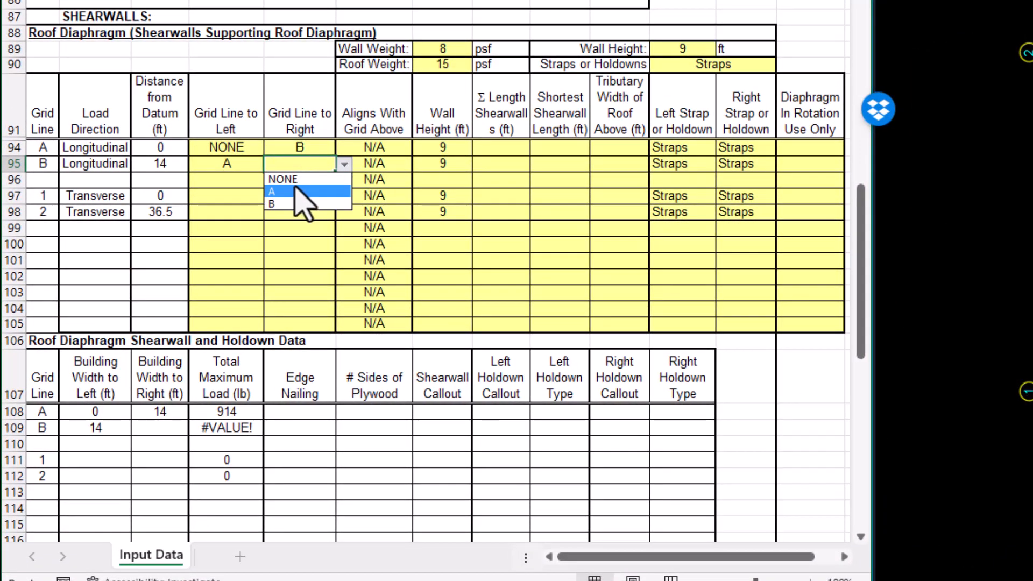
pyautogui.click(290, 179)
# Set transverse grid line 1's neighboring grid lines to NONE on the left and 2 on the right.
pyautogui.click(228, 197)
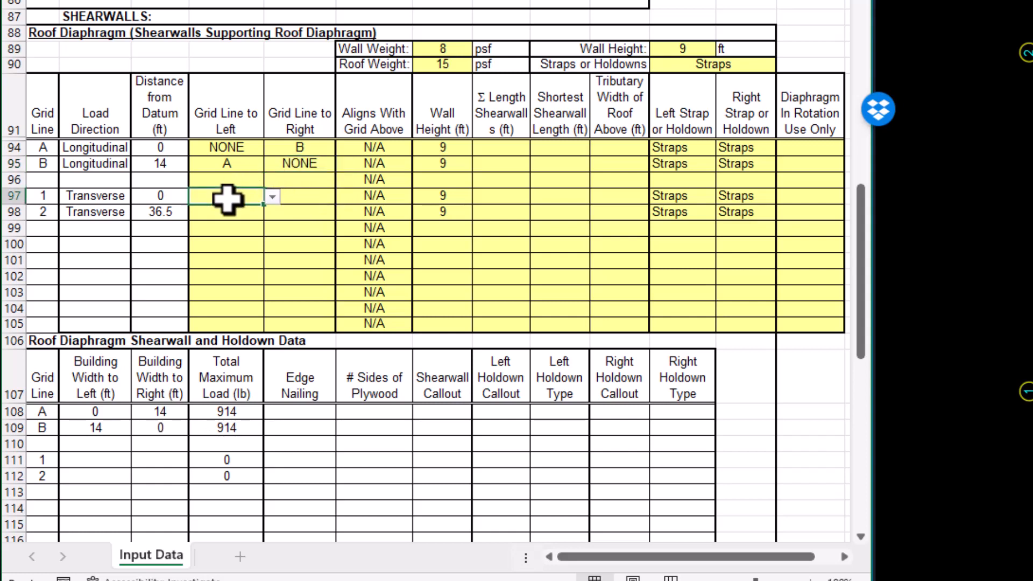
pyautogui.click(272, 197)
pyautogui.click(218, 210)
pyautogui.click(294, 199)
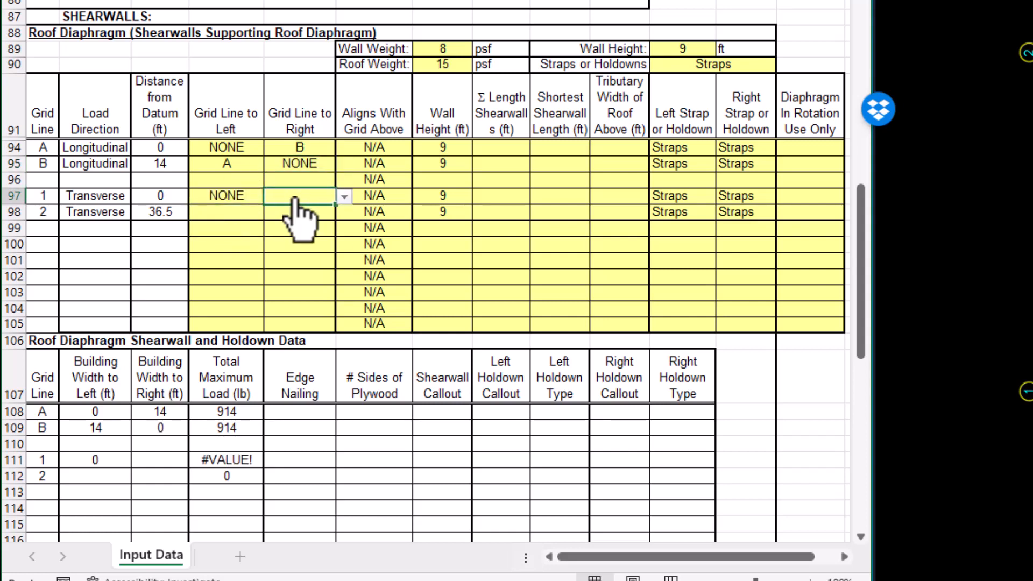
pyautogui.hotkey('alt', 'Down')
pyautogui.click(280, 231)
# Set transverse grid line 2's neighboring grid lines to 1 on the left and NONE on the right.
pyautogui.click(218, 213)
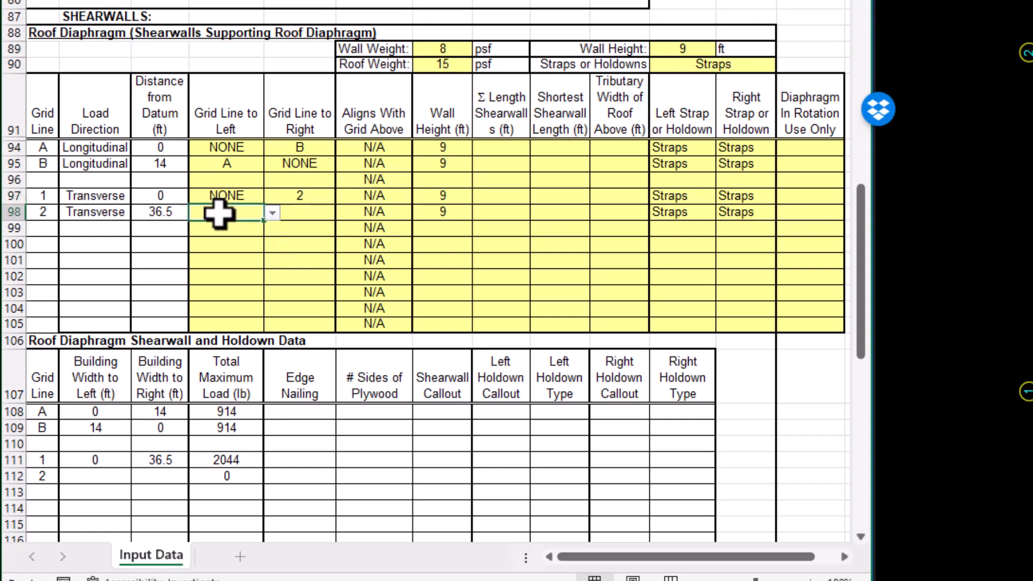
pyautogui.hotkey('alt', 'Down')
pyautogui.click(215, 237)
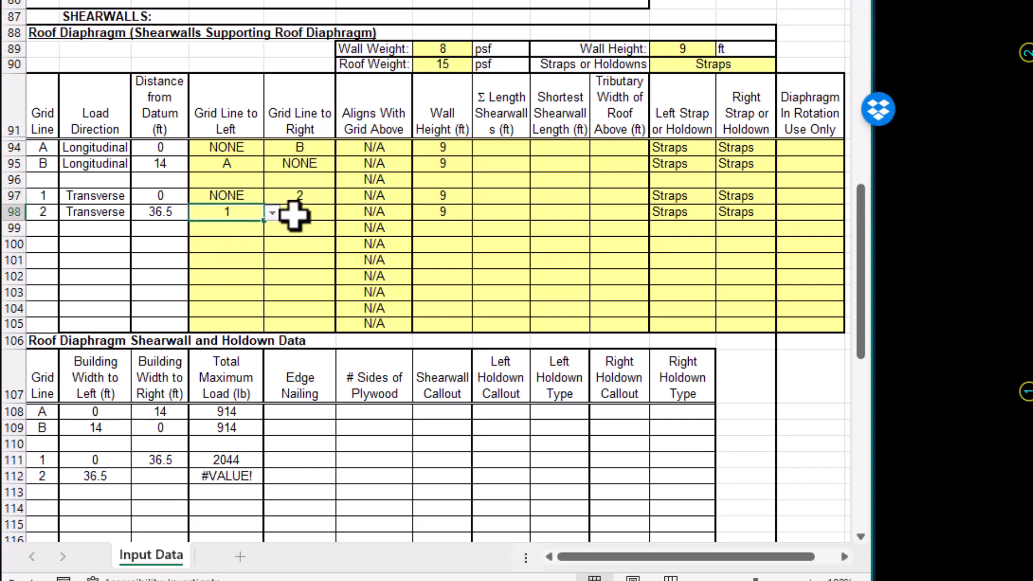
pyautogui.click(294, 214)
pyautogui.hotkey('alt', 'Down')
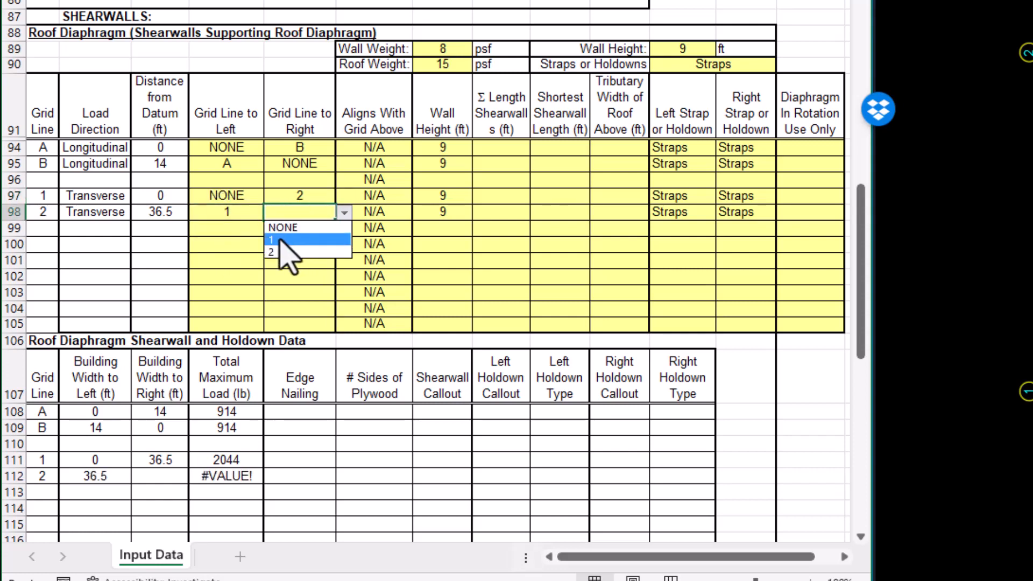
pyautogui.click(282, 227)
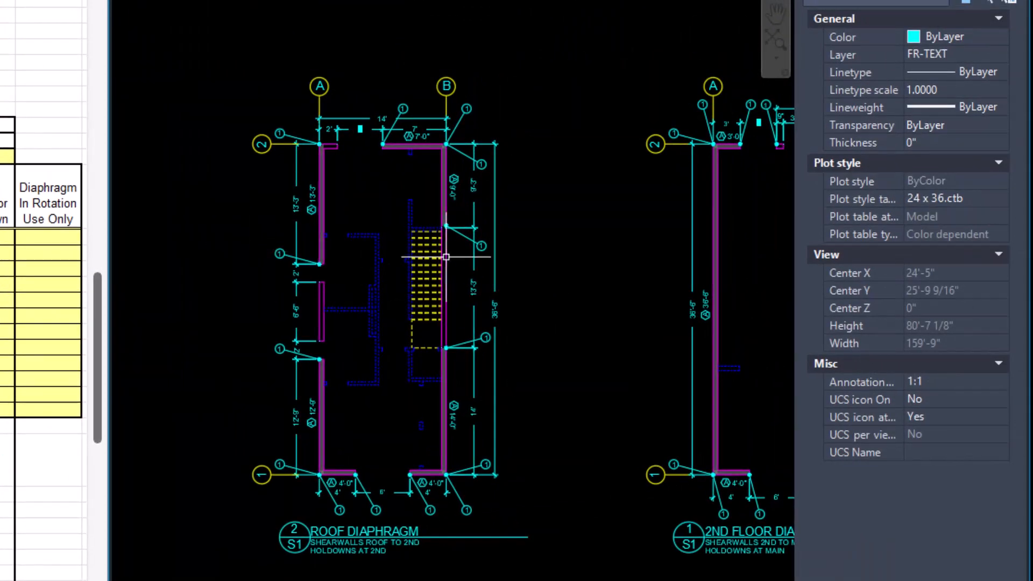
# Check the AutoCAD roof diaphragm plan and enter grid line A's total shearwall length in Excel as +12.75+13.25 and its shortest length as 12.75 ft.
pyautogui.moveTo(595, 218); pyautogui.dragTo(507, 232, button='middle')
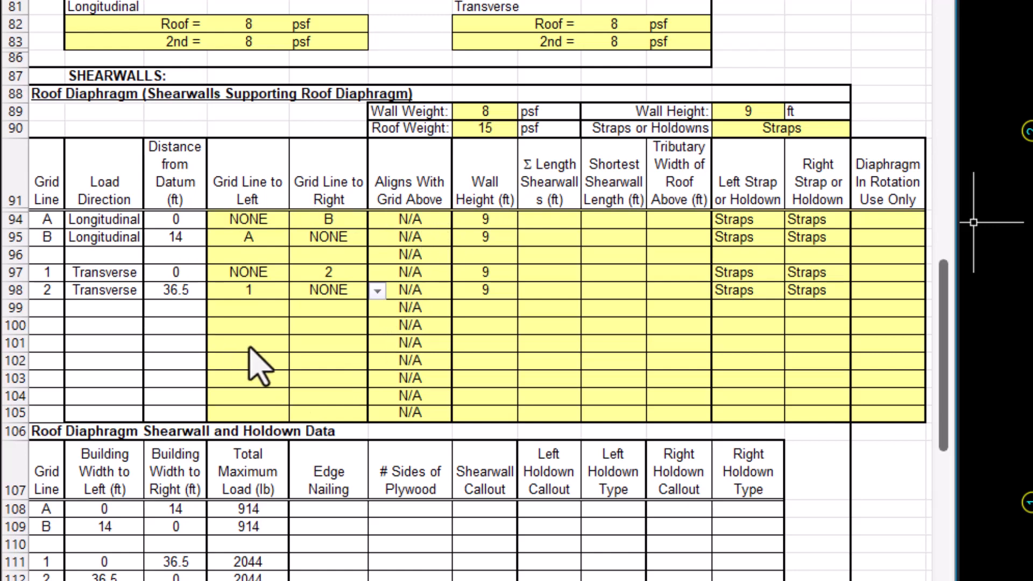
pyautogui.scroll(-2, 258, 369)
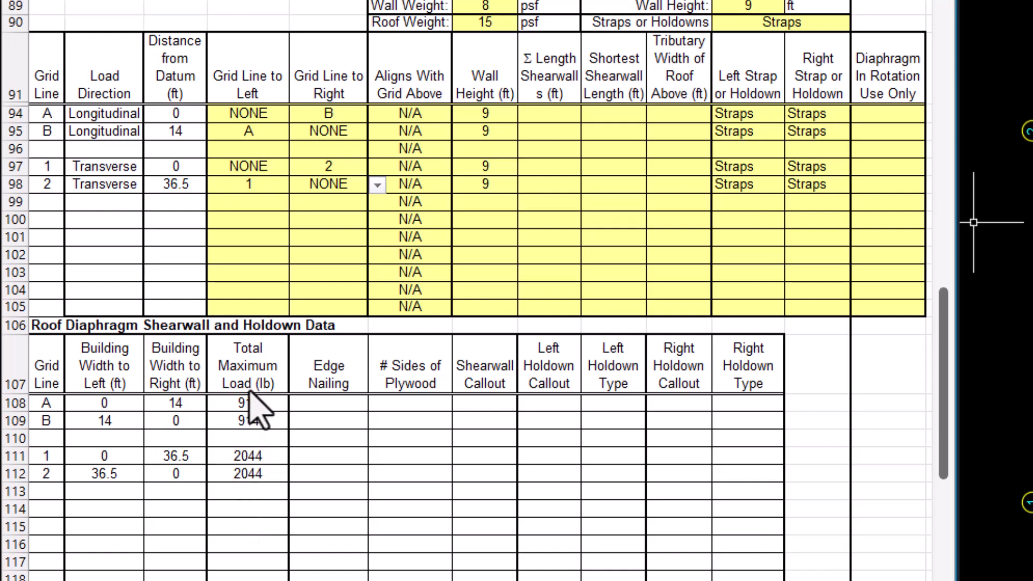
pyautogui.click(538, 112)
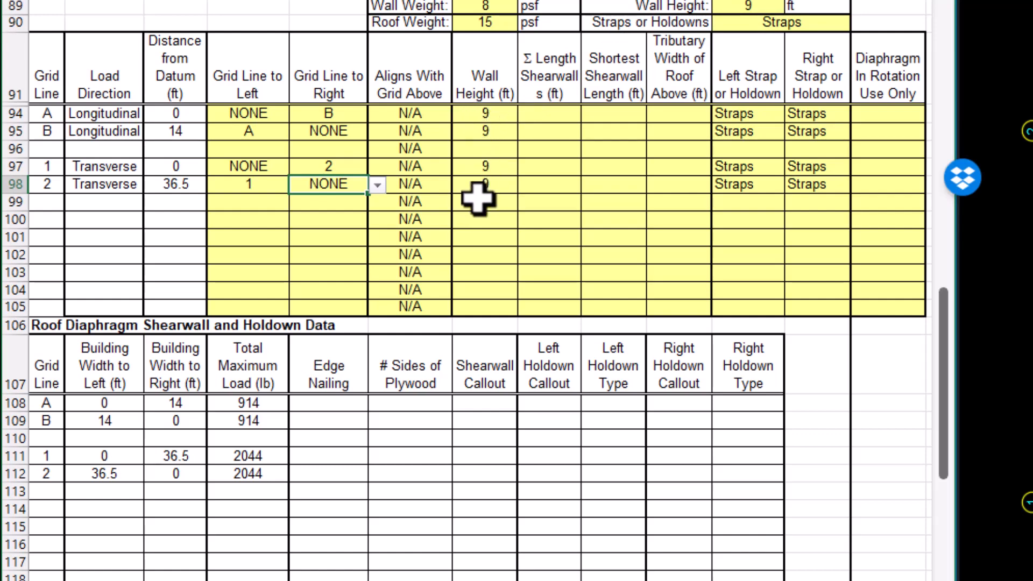
pyautogui.click(550, 115)
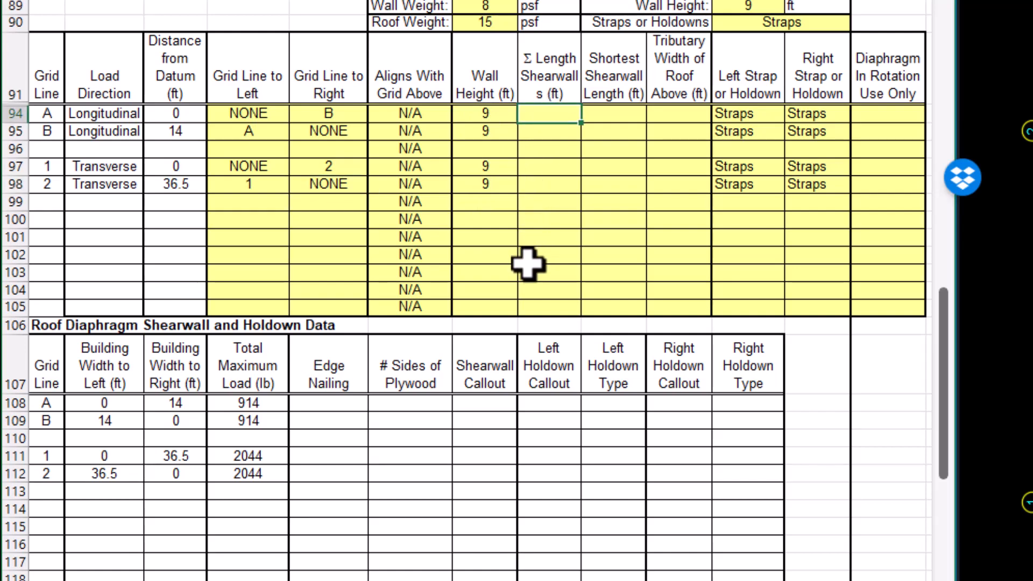
pyautogui.scroll(2, 527, 263)
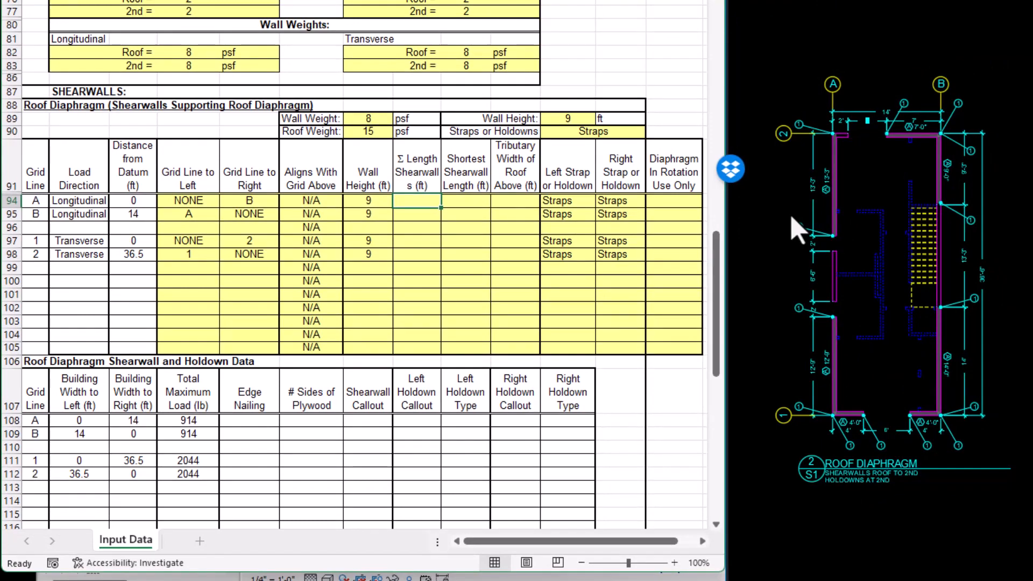
pyautogui.scroll(2, 840, 212)
pyautogui.moveTo(874, 242); pyautogui.dragTo(901, 219, button='middle')
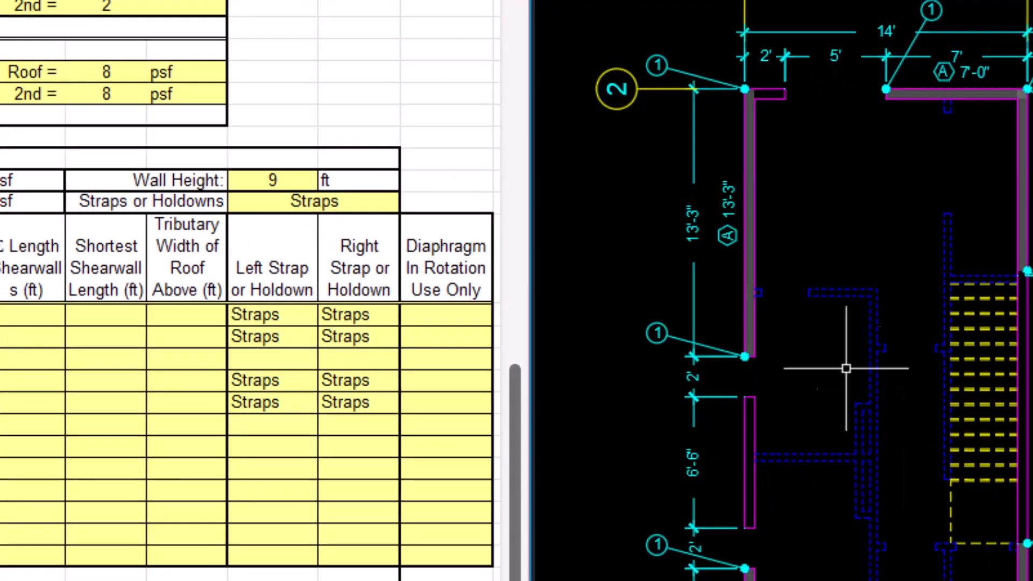
pyautogui.click(24, 316)
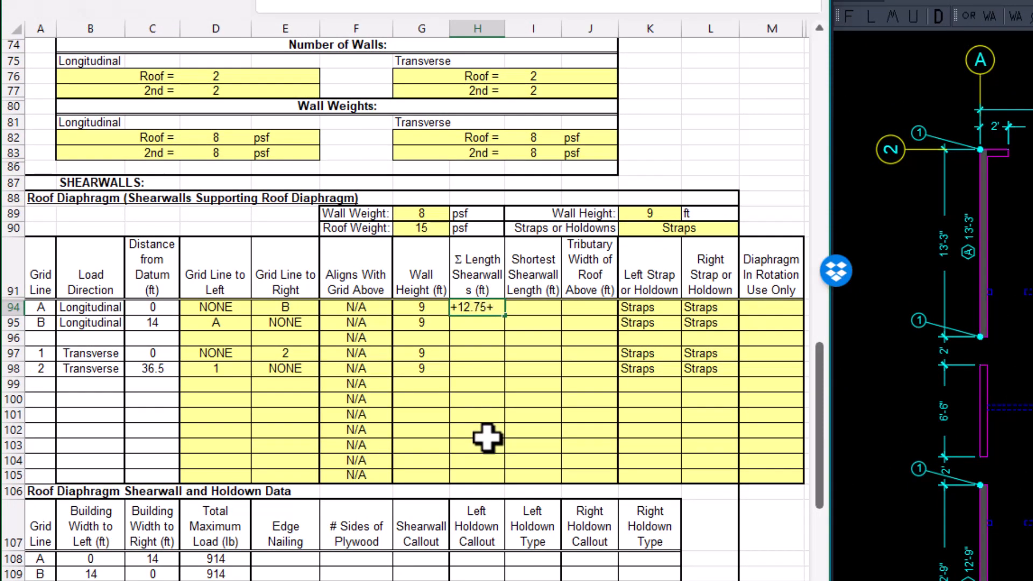
pyautogui.write('+12.75+13.25')
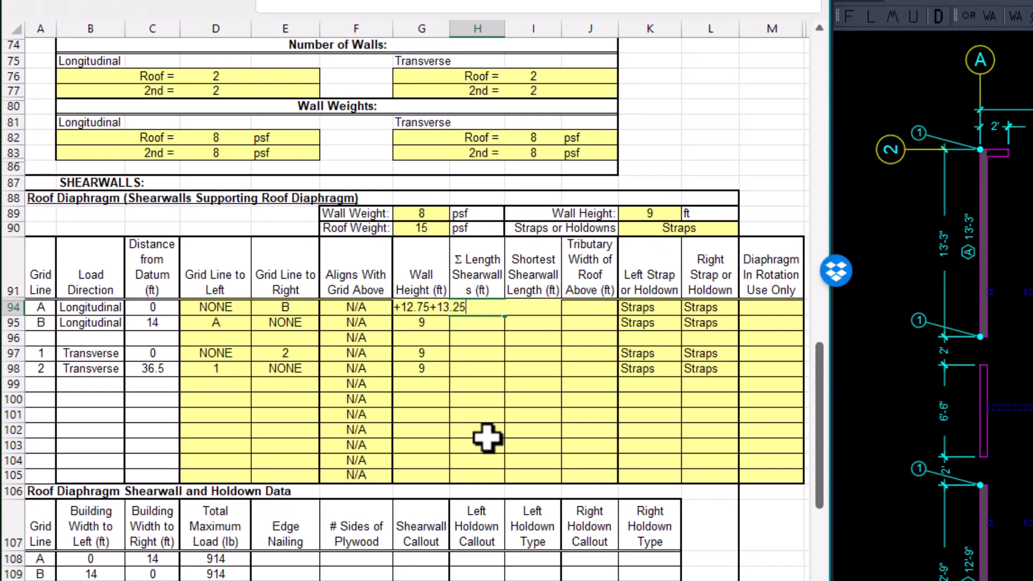
pyautogui.press('Tab')
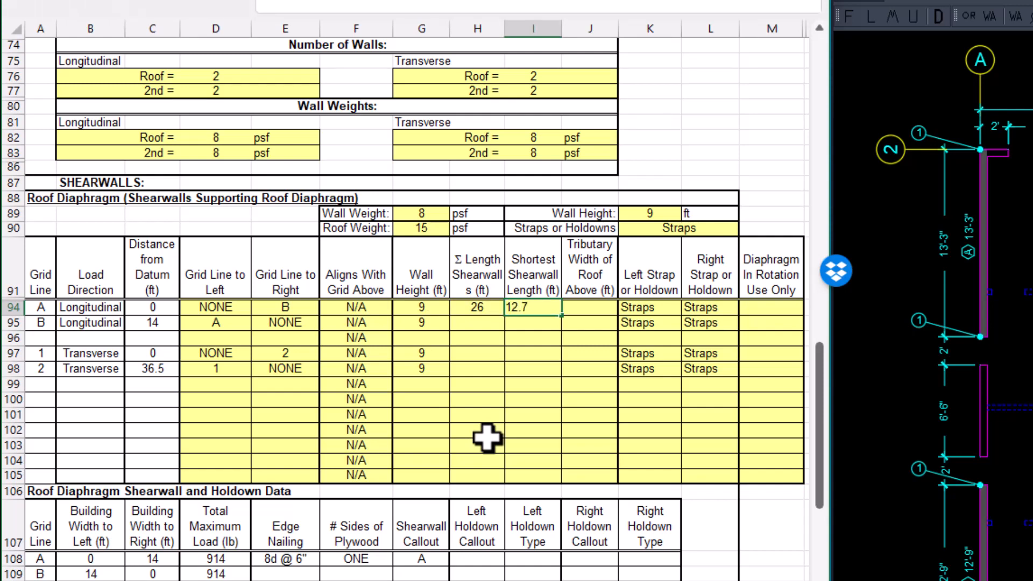
pyautogui.press('Tab')
# Set the tributary width of roof above to 7 ft for grid lines A and B and 0 for grid lines 1 and 2.
pyautogui.write('7')
pyautogui.press('Return')
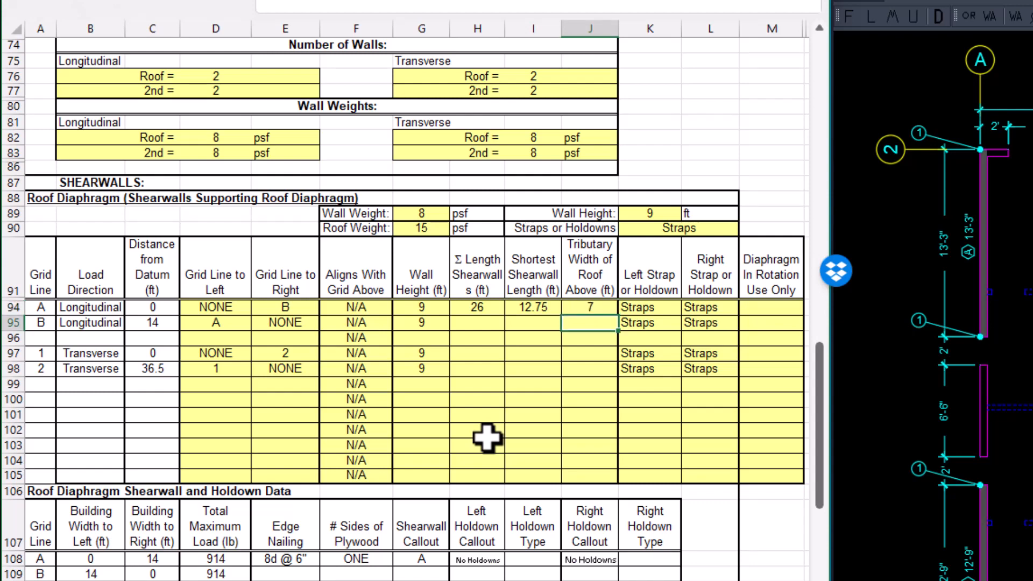
pyautogui.write('7')
pyautogui.press('Return')
pyautogui.press('Return')
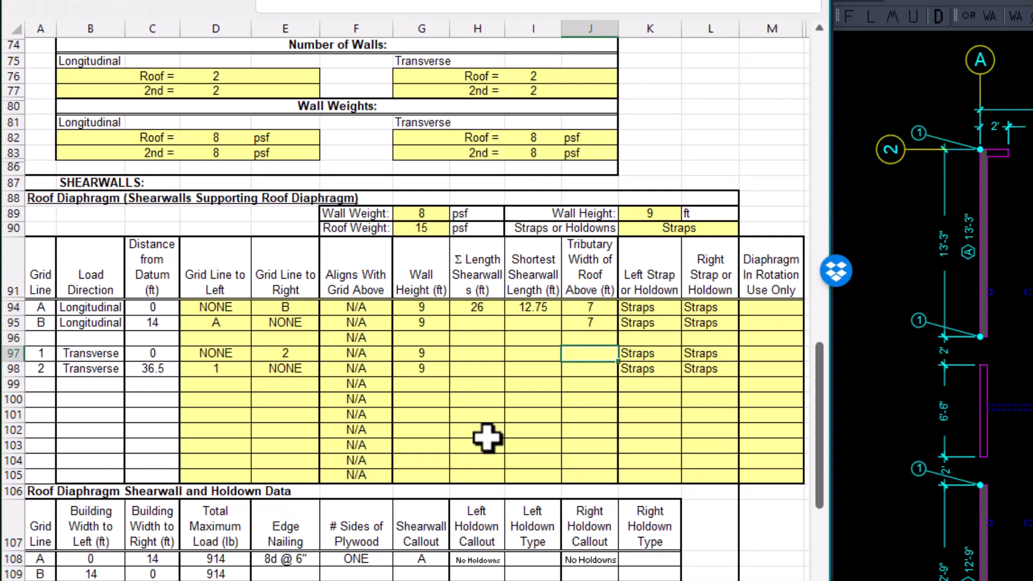
pyautogui.write('0')
pyautogui.press('Return')
pyautogui.write('0')
pyautogui.press('Return')
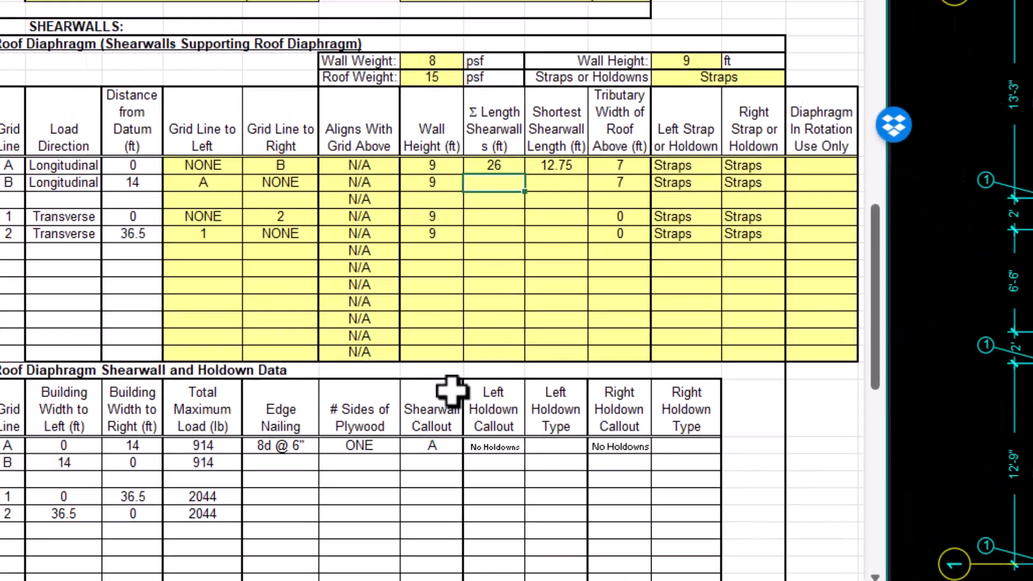
# Enter grid line B's total shearwall length of 23 ft from the plan and its shortest shearwall length of 9 ft.
pyautogui.write('+9+14')
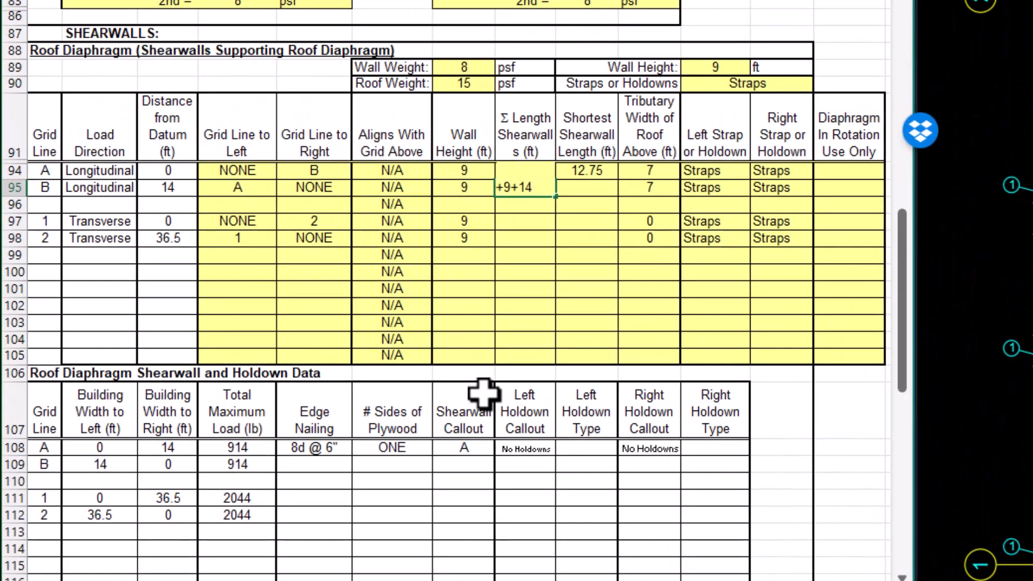
pyautogui.press('Tab')
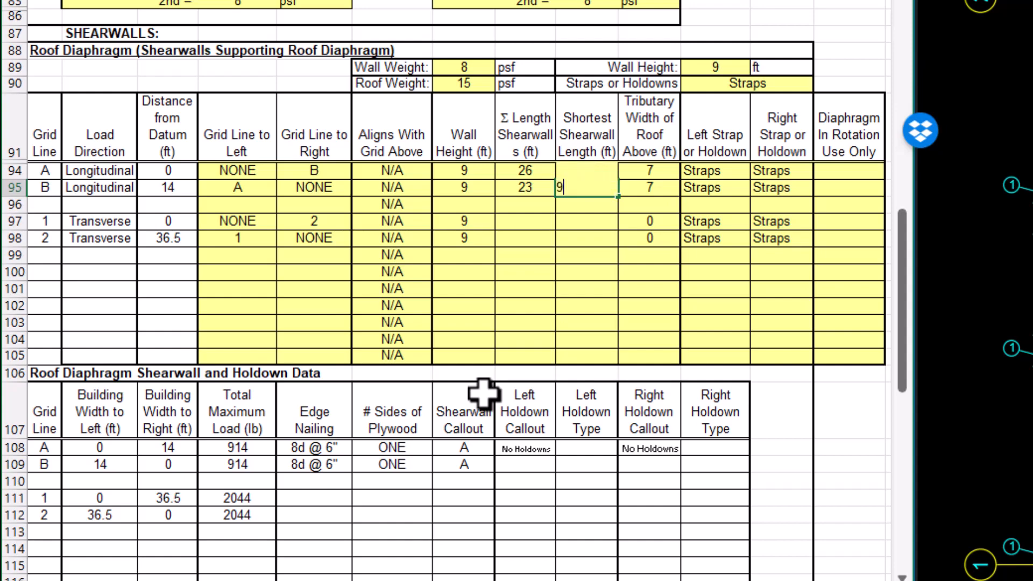
pyautogui.write('9')
pyautogui.press('Return')
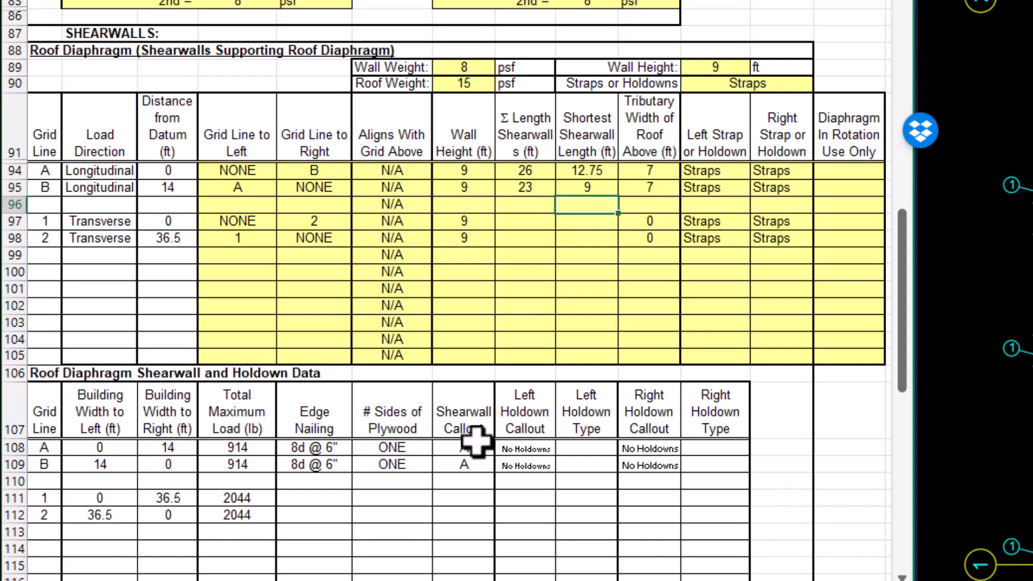
# Enter grid line 1's total shearwall length of 8 ft from the plan and its shortest shearwall length of 4 ft.
pyautogui.scroll(-2, 568, 444)
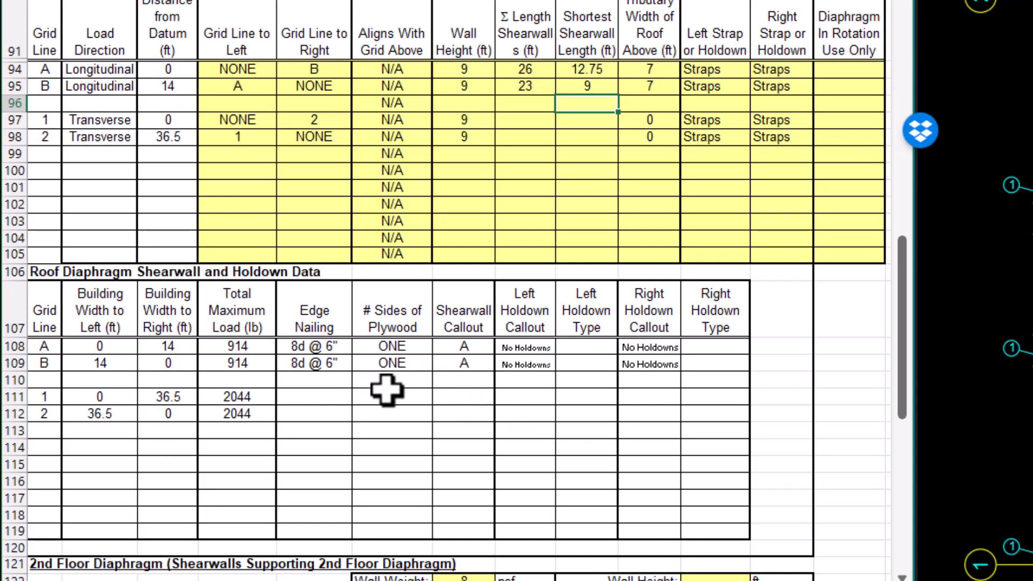
pyautogui.click(536, 118)
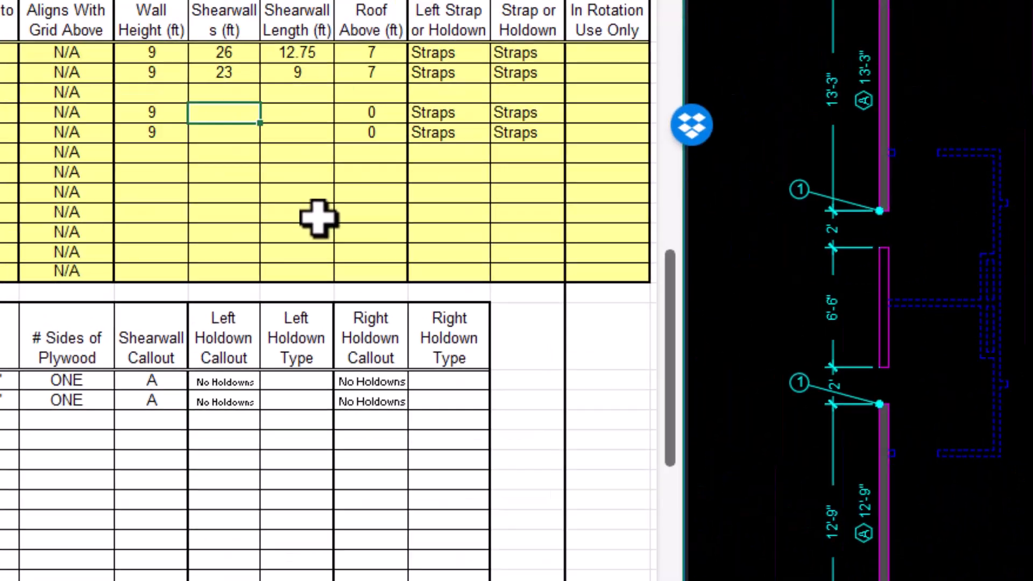
pyautogui.write('+')
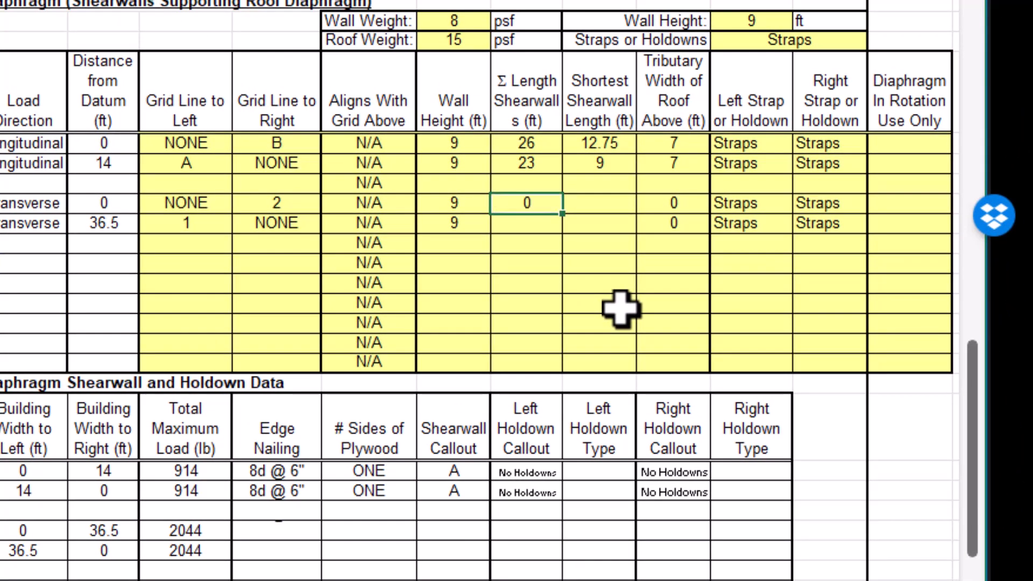
pyautogui.press('Tab')
pyautogui.press('Return')
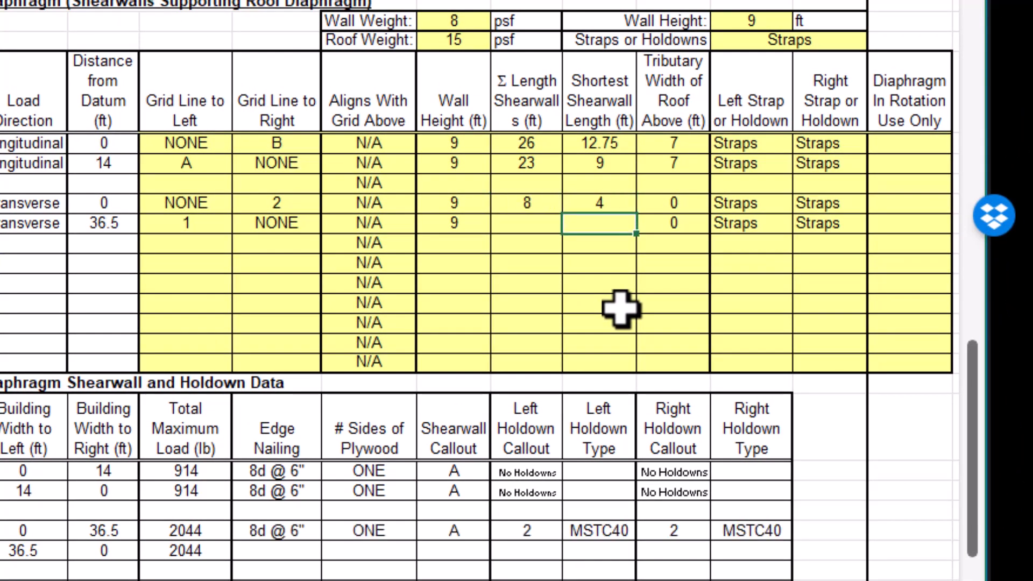
# Enter 7 ft as both the total and the shortest shearwall length for grid line 2.
pyautogui.press('Left')
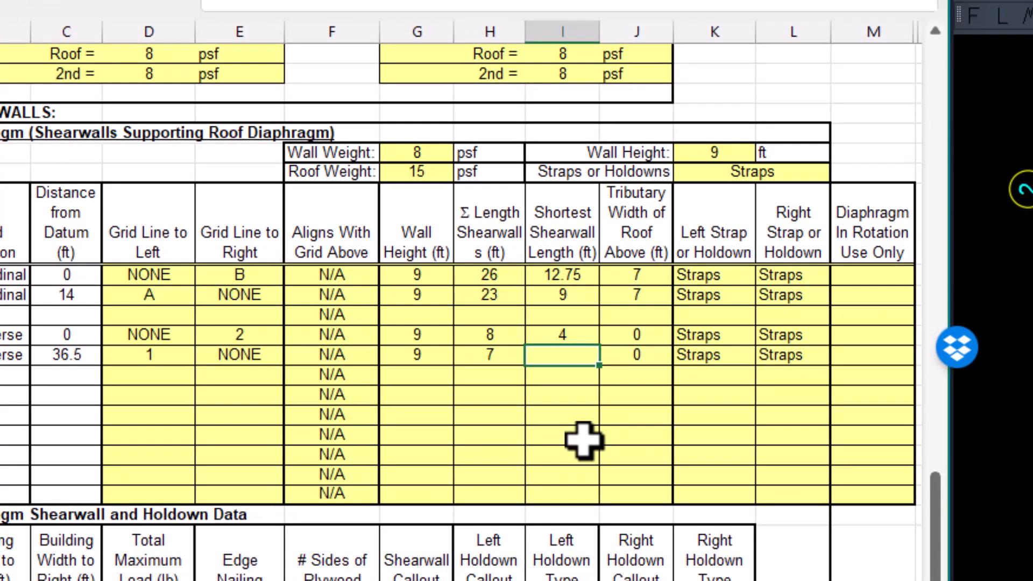
pyautogui.write('7')
pyautogui.press('Return')
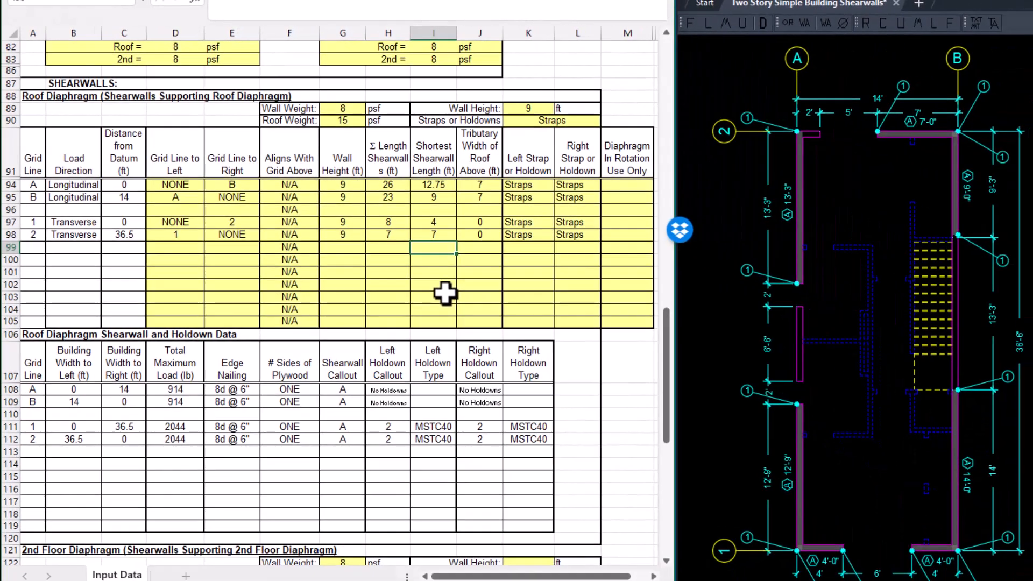
pyautogui.click(879, 224)
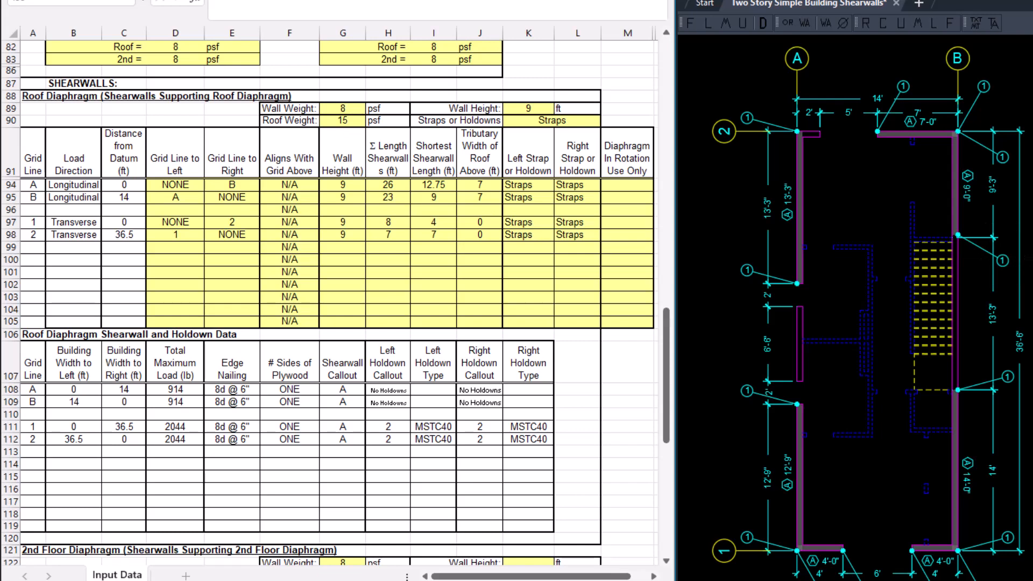
# Set the wall height of the 2nd Floor Diaphragm shearwalls to 9 ft.
pyautogui.moveTo(1032, 267)
pyautogui.mouseDown(button='middle')
pyautogui.moveTo(705, 261)
pyautogui.moveTo(660, 246)
pyautogui.mouseUp(button='middle')
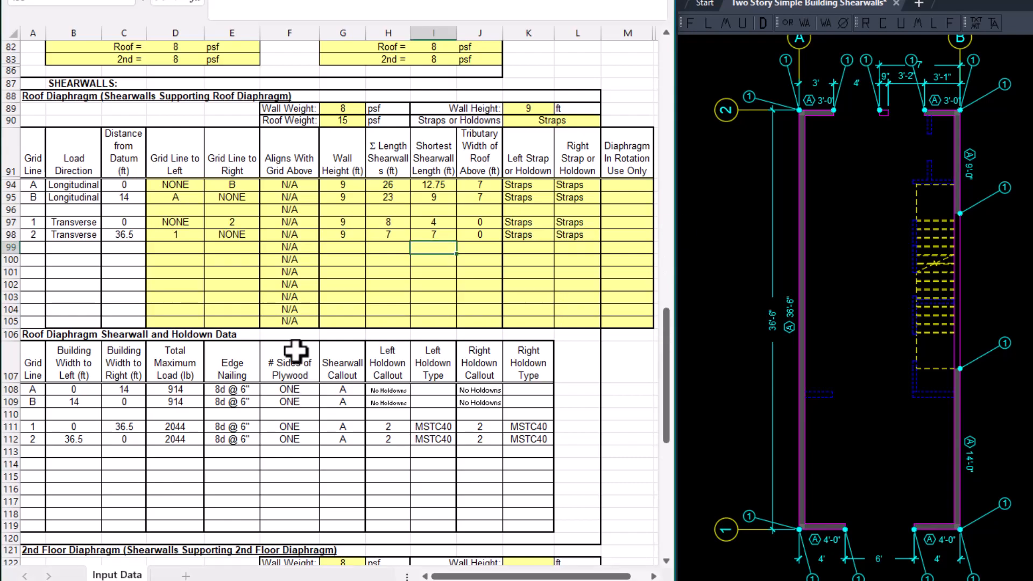
pyautogui.scroll(-4, 323, 334)
pyautogui.scroll(-9, 364, 360)
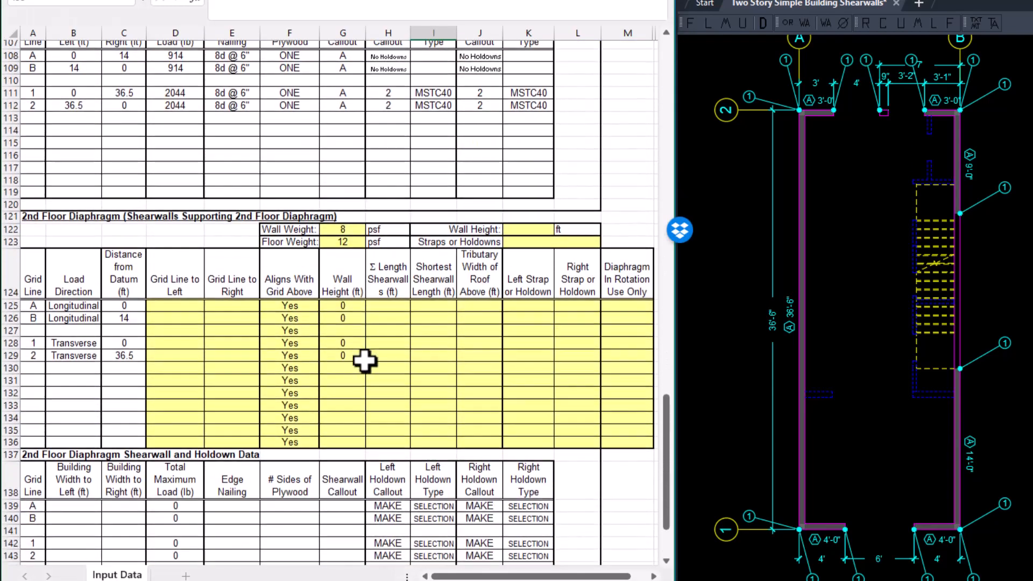
pyautogui.scroll(1, 364, 363)
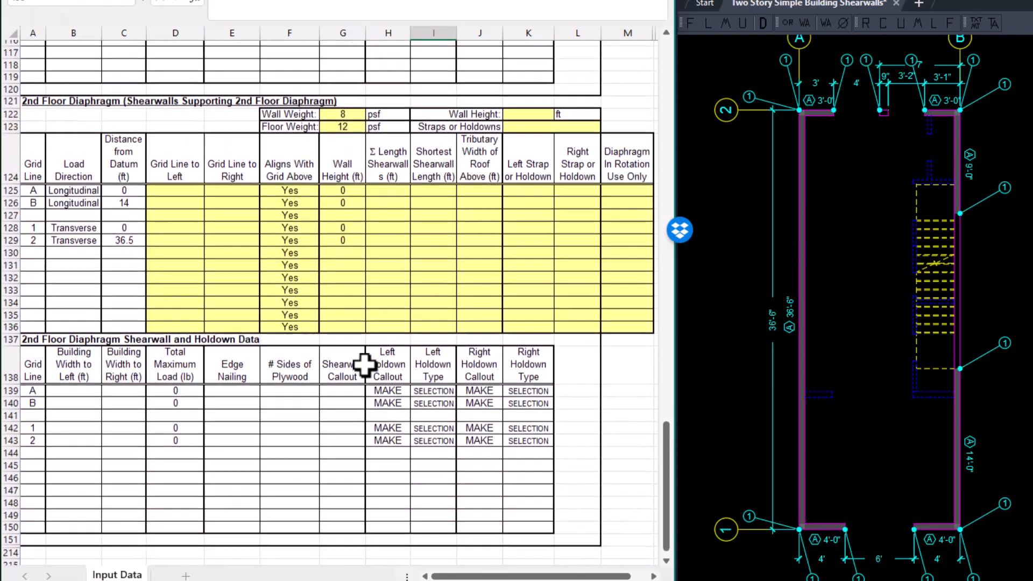
pyautogui.click(521, 113)
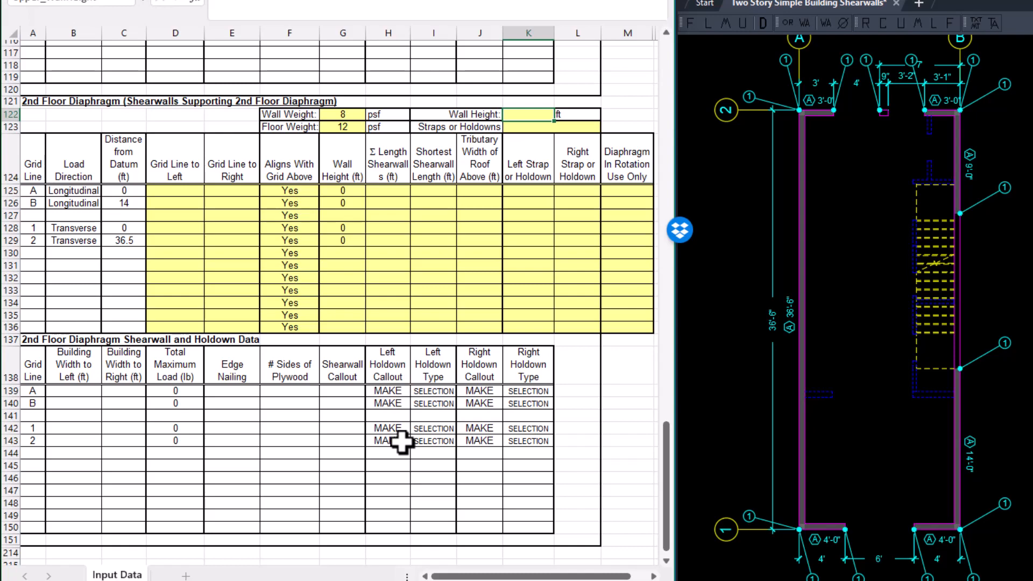
pyautogui.write('9')
pyautogui.press('Return')
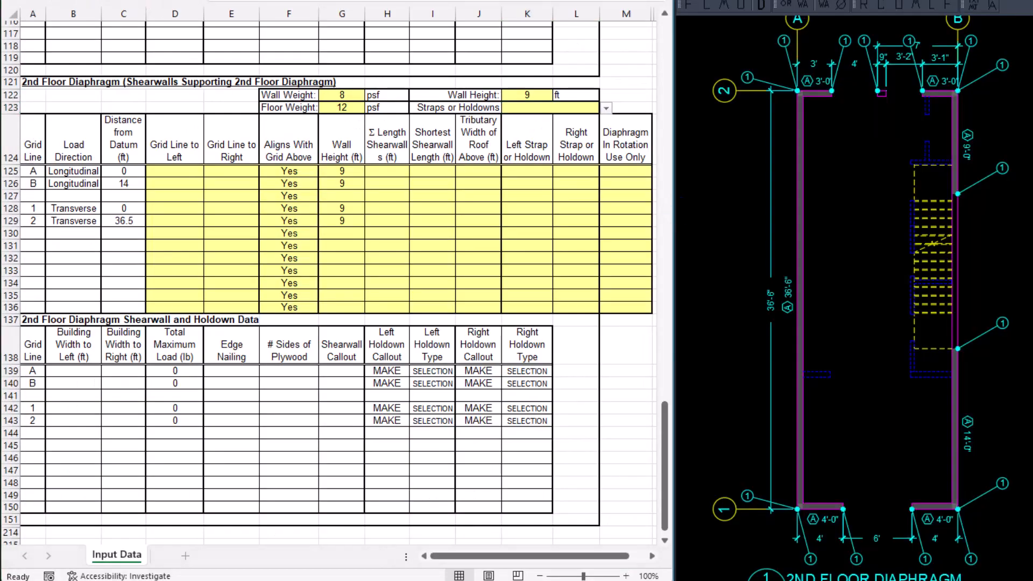
# Choose Holdowns as the strap or holdown option for the 2nd Floor Diaphragm.
pyautogui.click(563, 104)
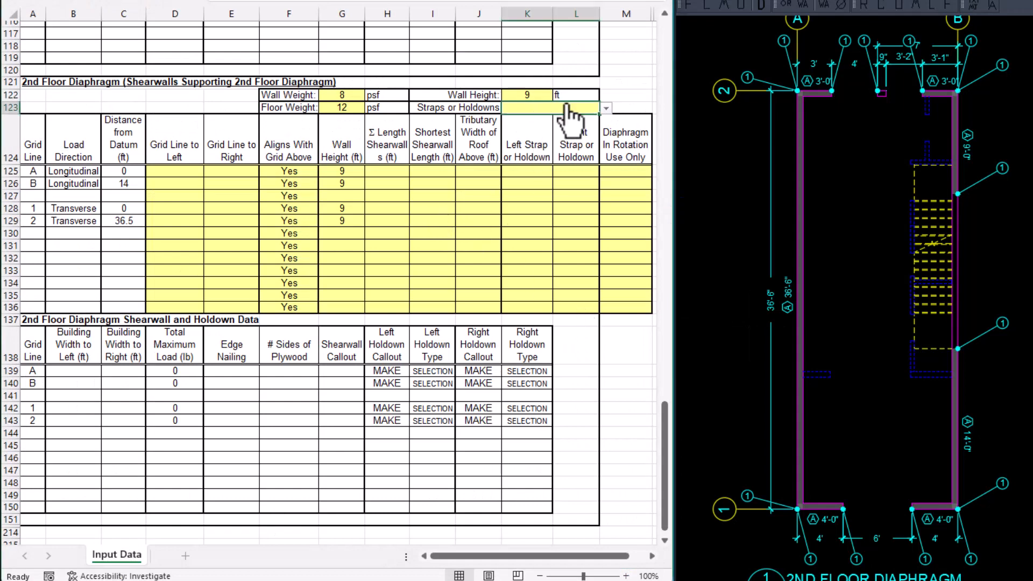
pyautogui.click(606, 108)
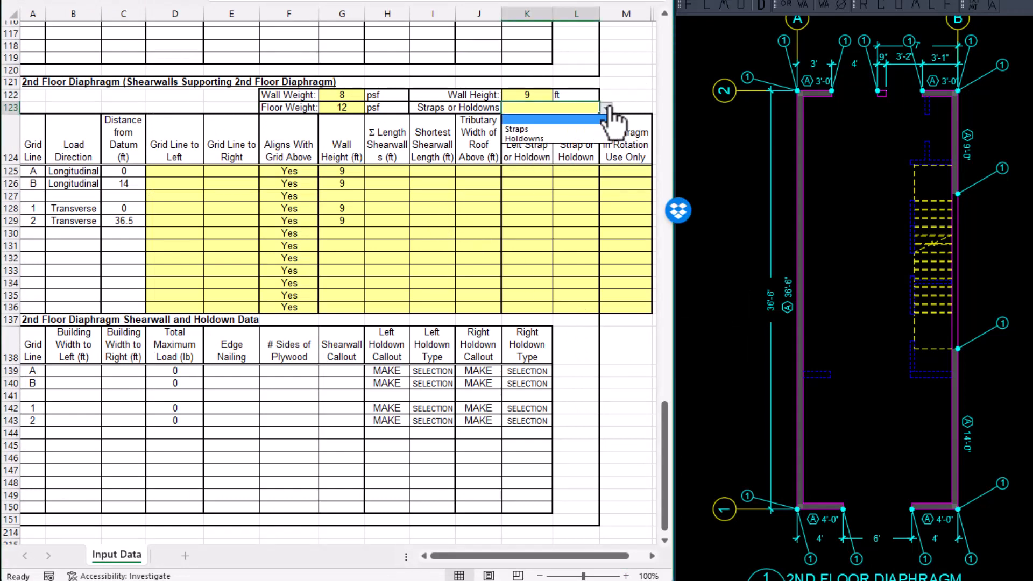
pyautogui.click(535, 140)
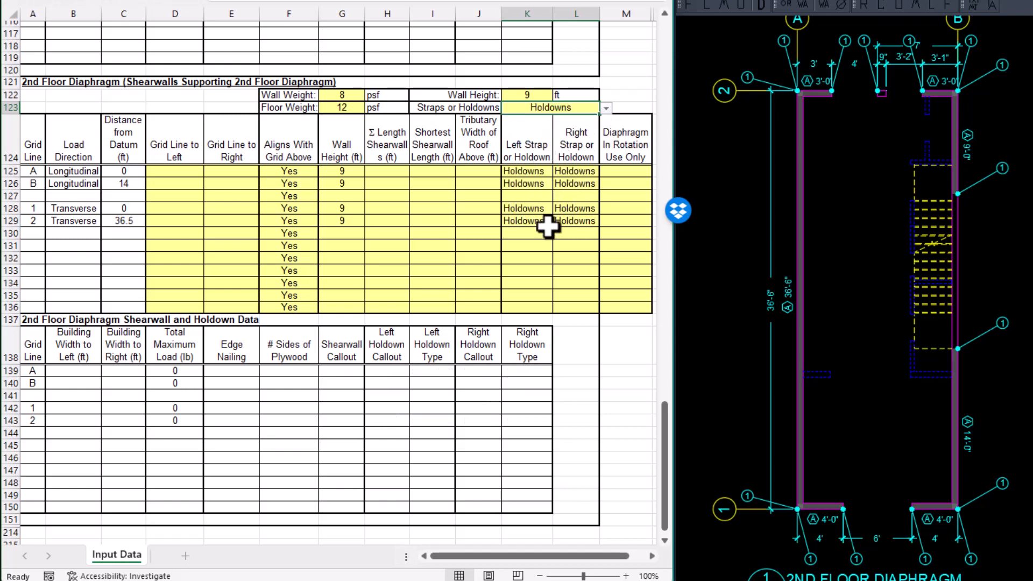
# For 2nd Floor grid line A, set the grid line to the left to NONE and the one to the right to B.
pyautogui.click(175, 172)
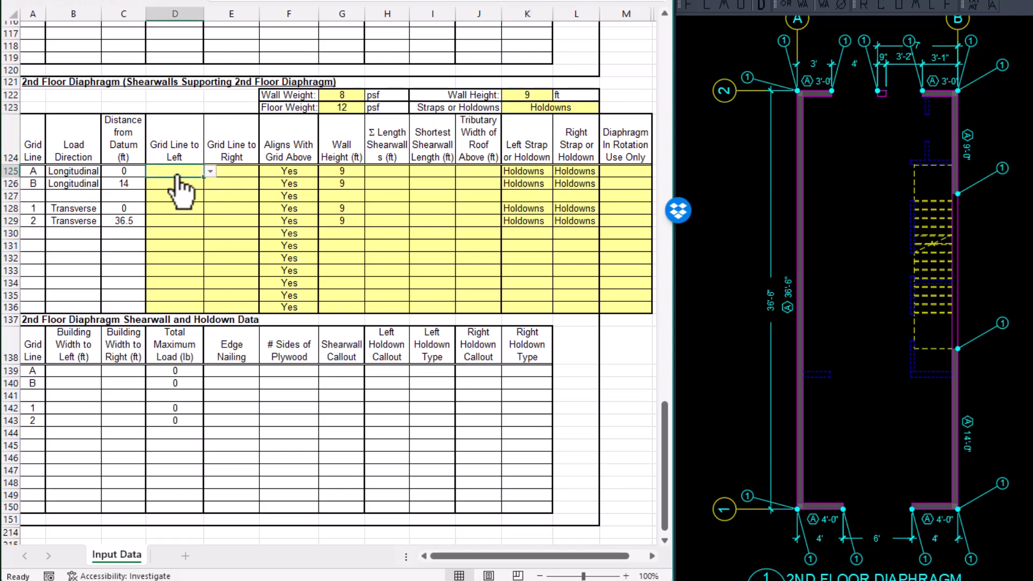
pyautogui.hotkey('alt', 'Down')
pyautogui.click(169, 183)
pyautogui.click(230, 171)
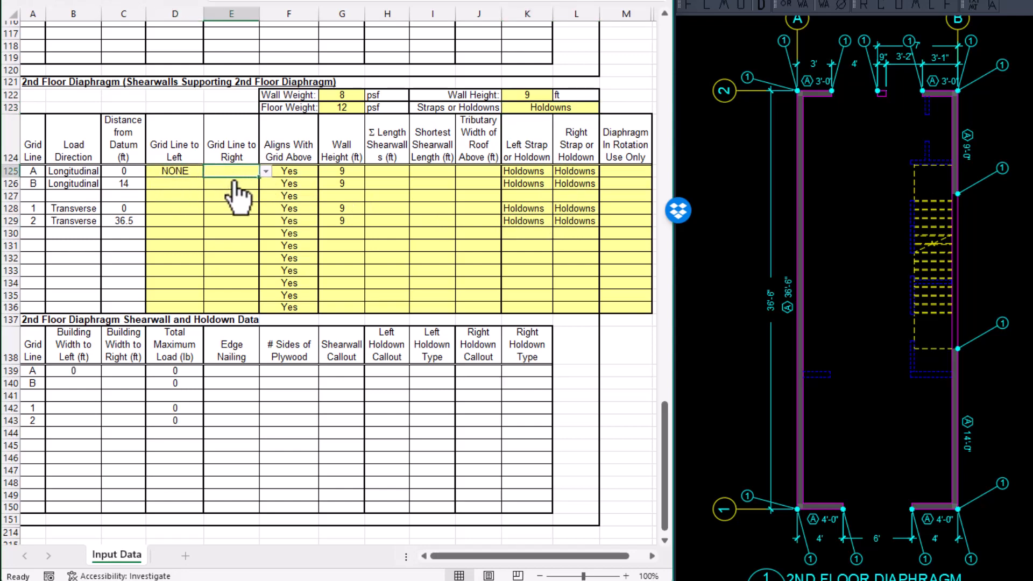
pyautogui.hotkey('alt', 'Down')
pyautogui.click(215, 201)
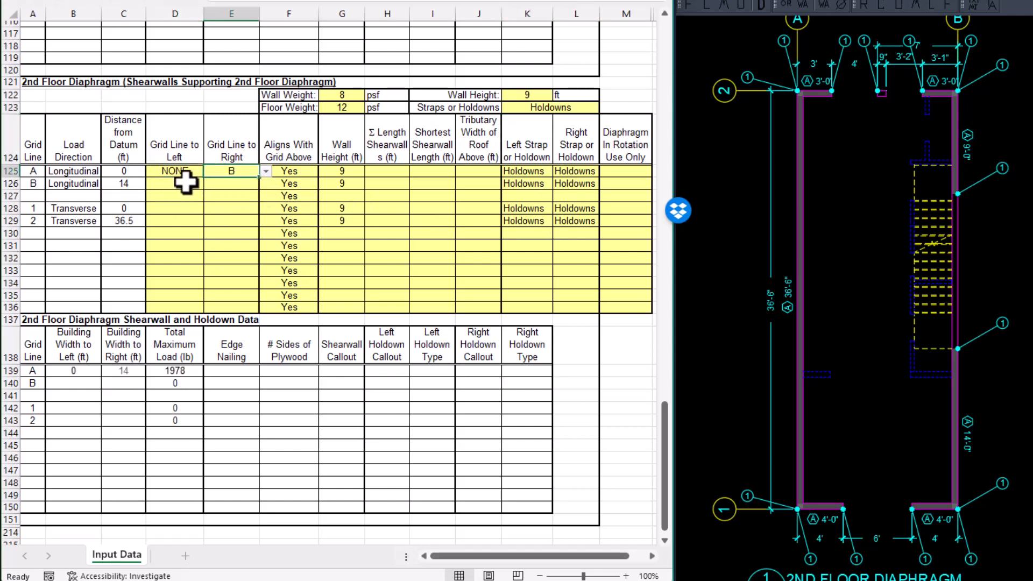
# For 2nd Floor grid line B, set the grid line to the left to A and the one to the right to NONE.
pyautogui.click(177, 183)
pyautogui.hotkey('alt', 'Down')
pyautogui.click(176, 204)
pyautogui.click(231, 184)
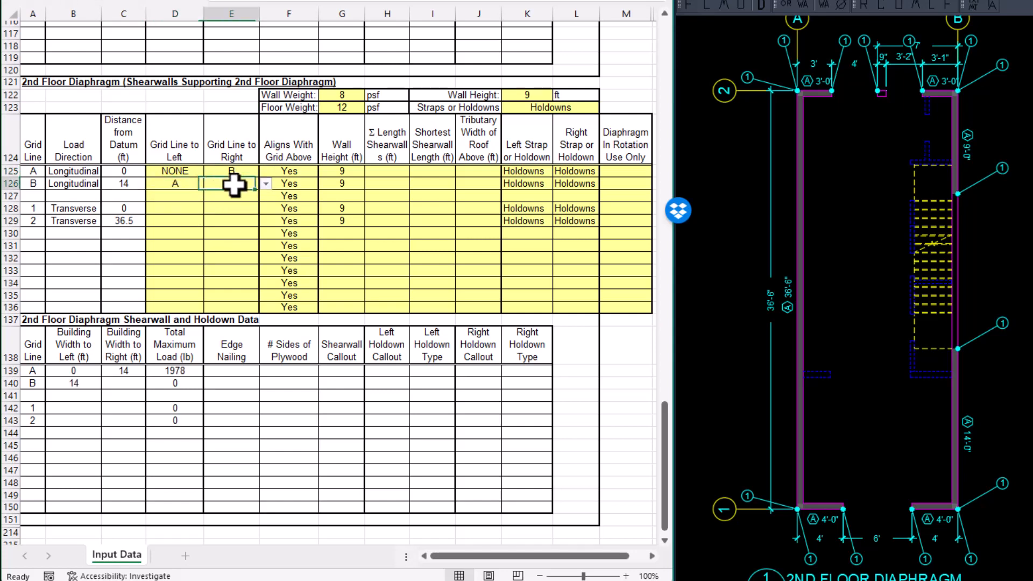
pyautogui.hotkey('alt', 'Down')
pyautogui.click(234, 195)
# For 2nd Floor grid line 1, set the grid line to the left to NONE and the one to the right to 2.
pyautogui.click(180, 208)
pyautogui.hotkey('alt', 'Down')
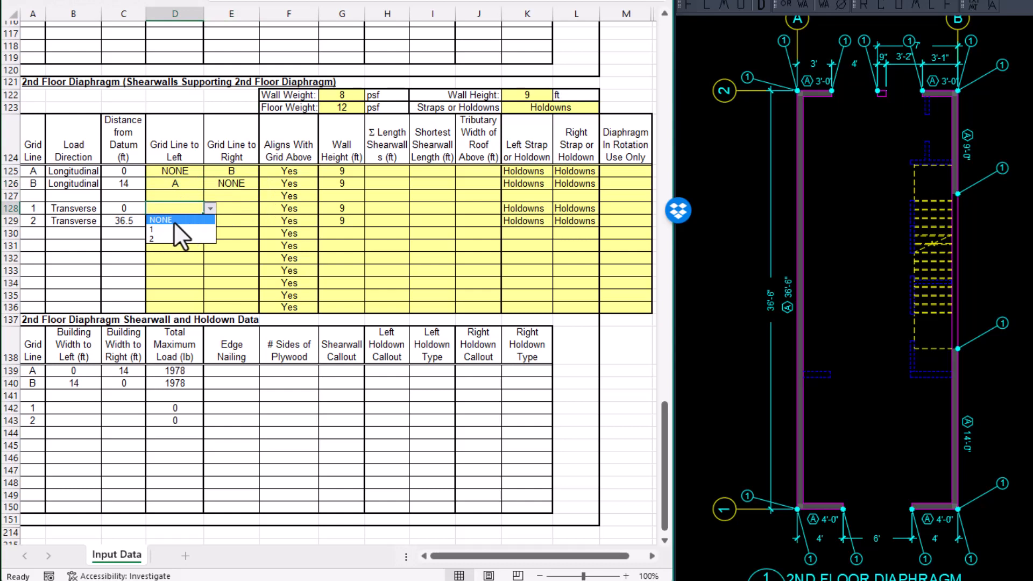
pyautogui.click(174, 221)
pyautogui.click(243, 209)
pyautogui.hotkey('alt', 'Down')
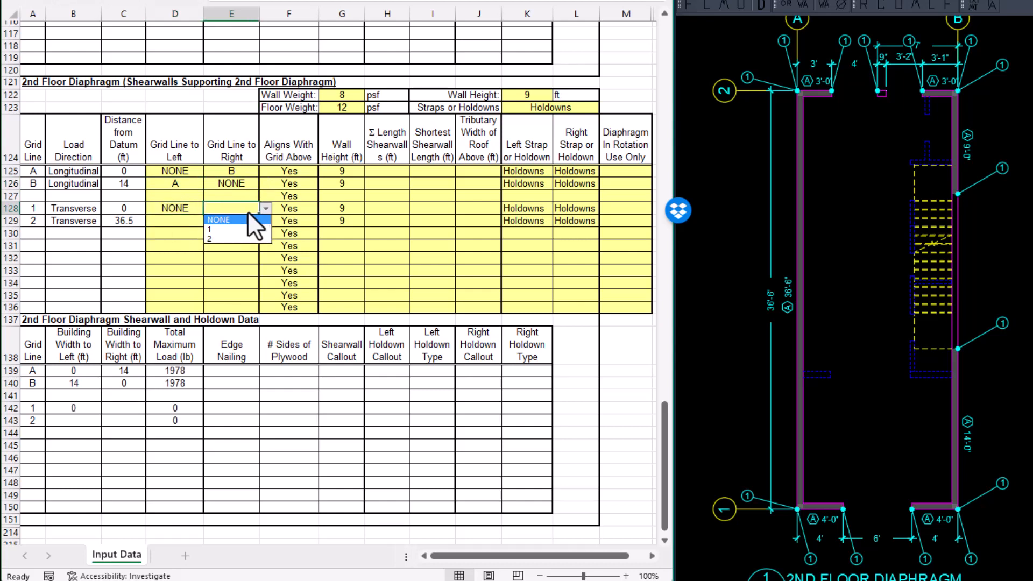
pyautogui.click(218, 237)
# For 2nd Floor grid line 2, set the grid line to the left to 1 and the one to the right to NONE.
pyautogui.click(179, 221)
pyautogui.hotkey('alt', 'Down')
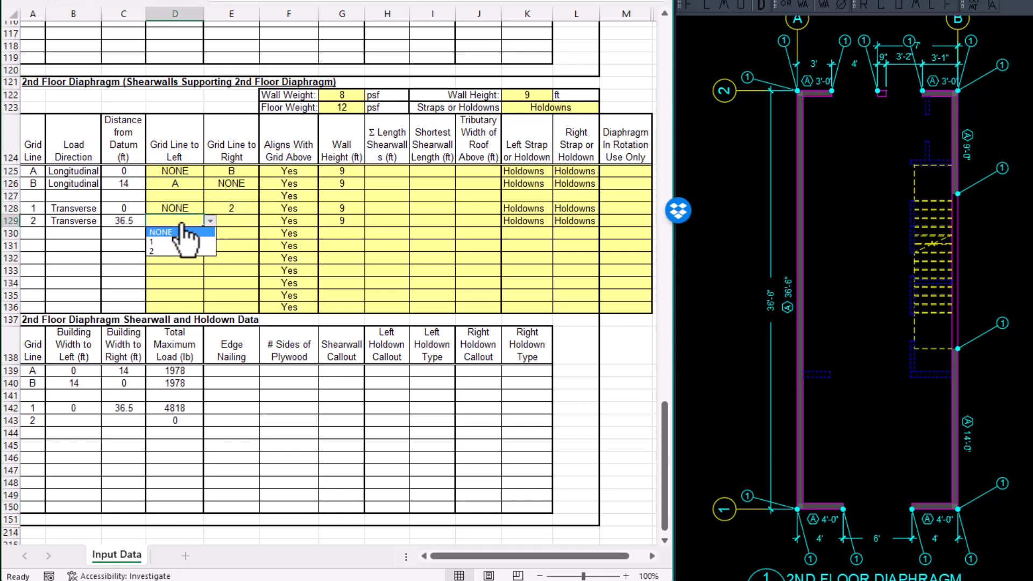
pyautogui.click(162, 242)
pyautogui.click(237, 220)
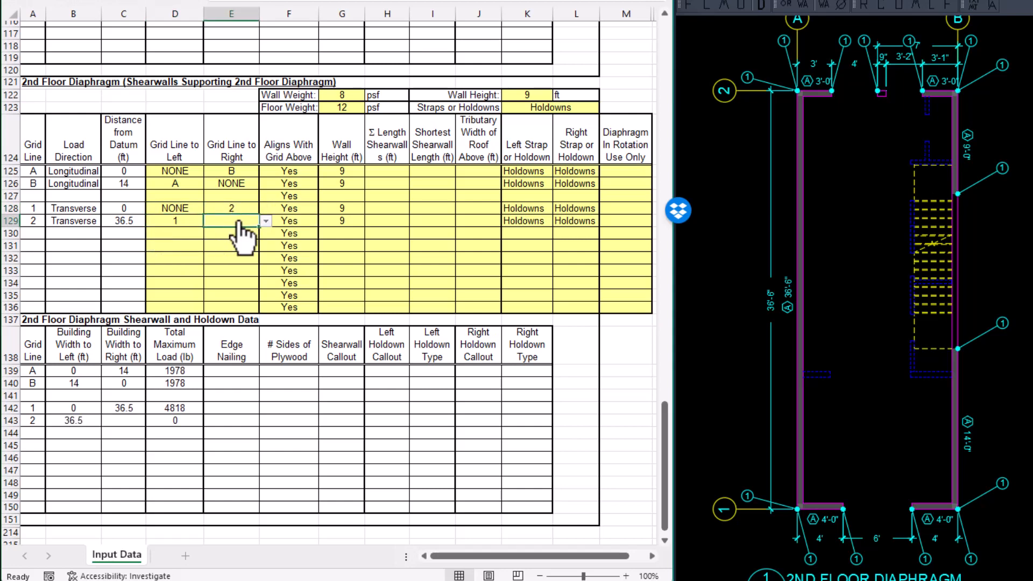
pyautogui.hotkey('alt', 'Down')
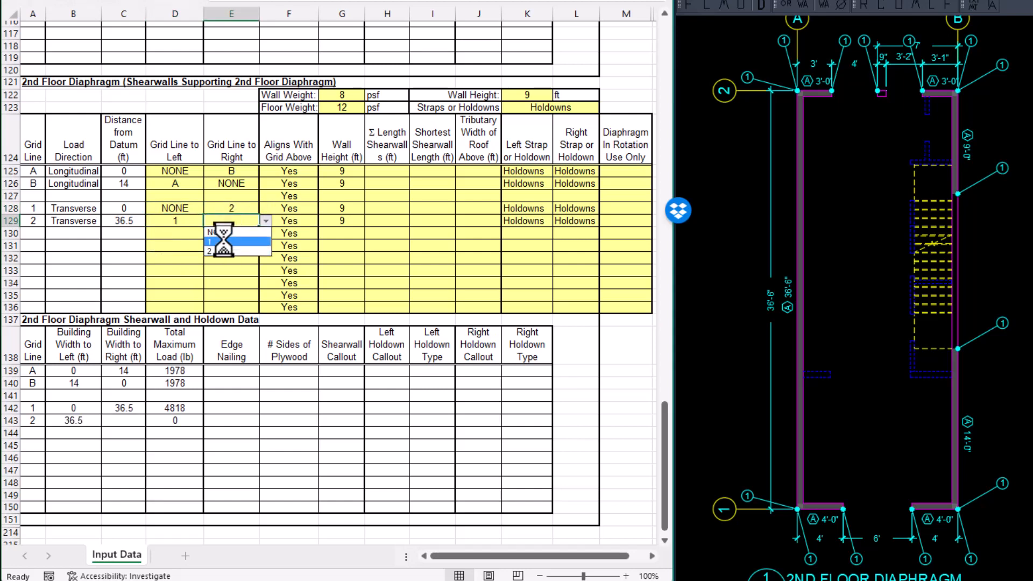
pyautogui.click(224, 235)
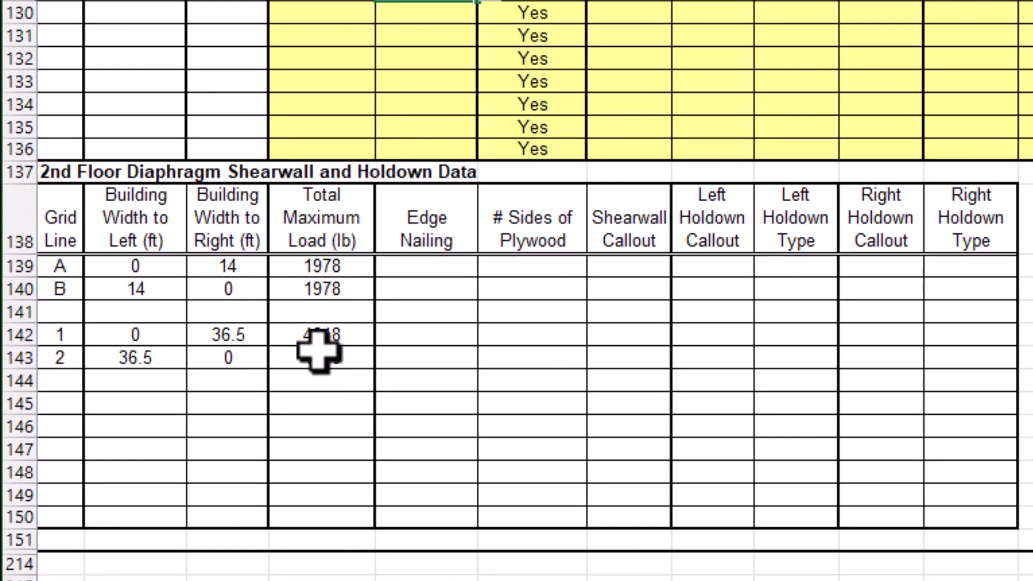
# Enter 36.5 ft as both the total and the shortest shearwall length for 2nd Floor grid line A.
pyautogui.scroll(8, 341, 237)
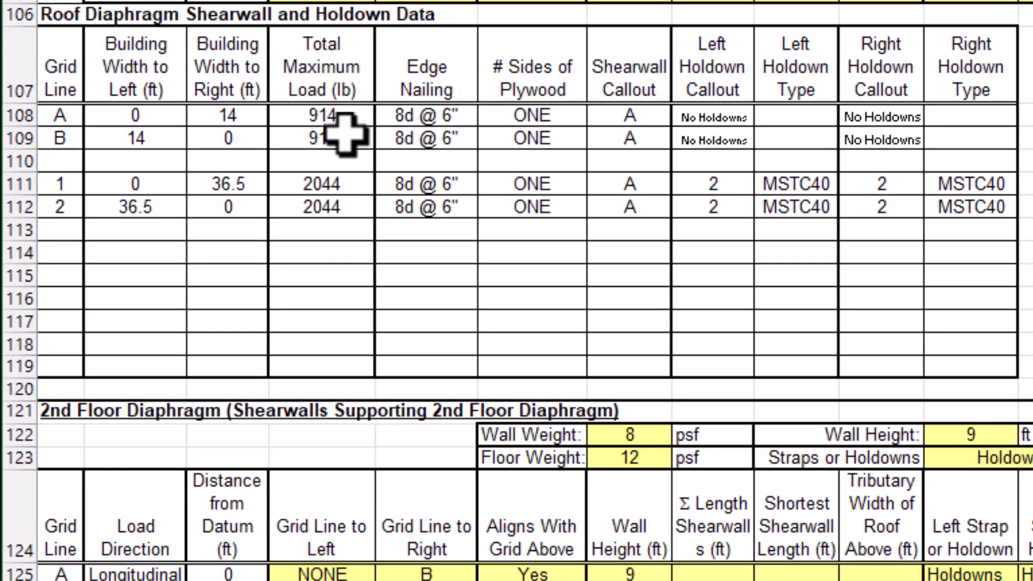
pyautogui.scroll(-7, 344, 134)
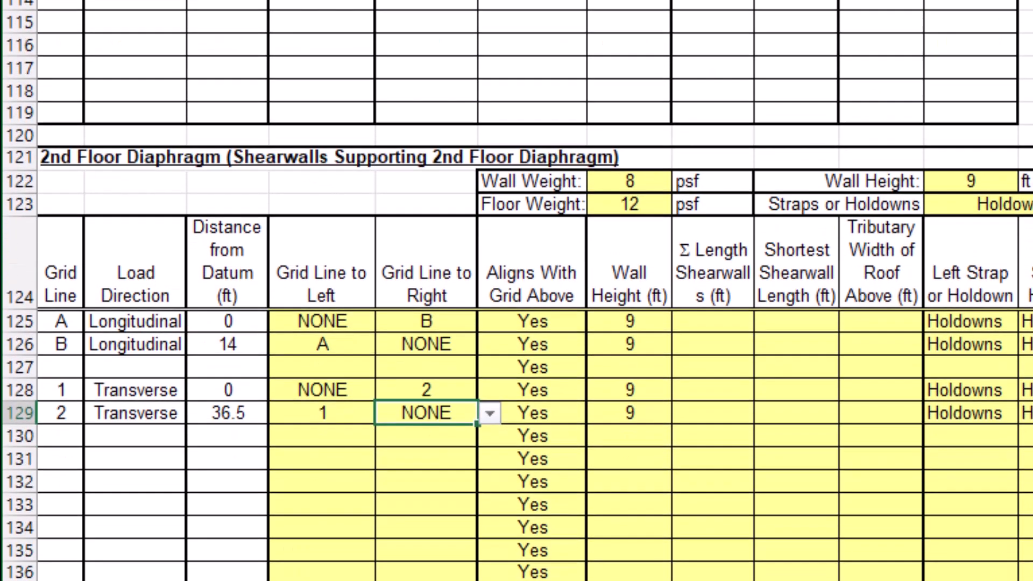
pyautogui.scroll(-3, 328, 456)
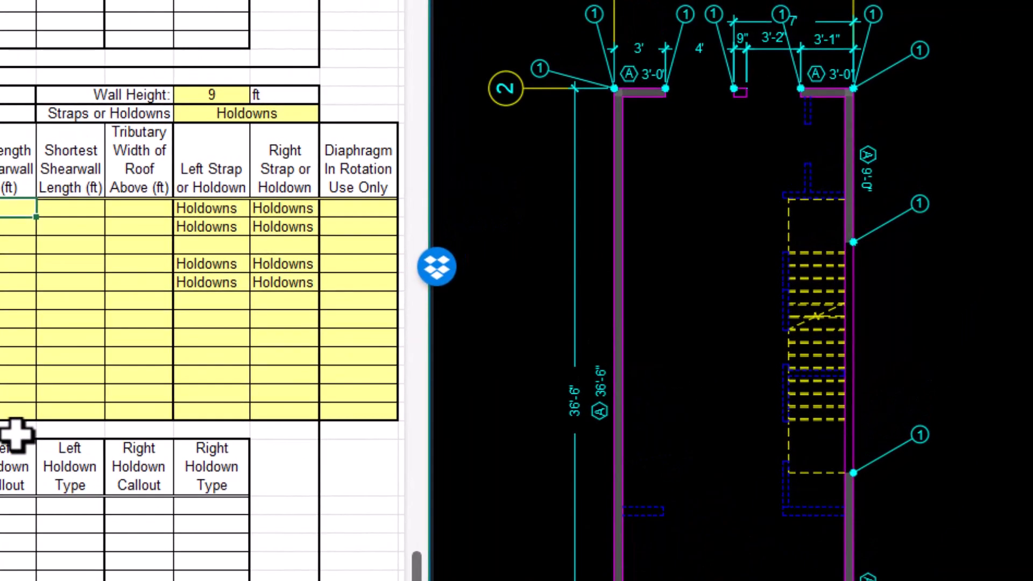
pyautogui.write('36.5')
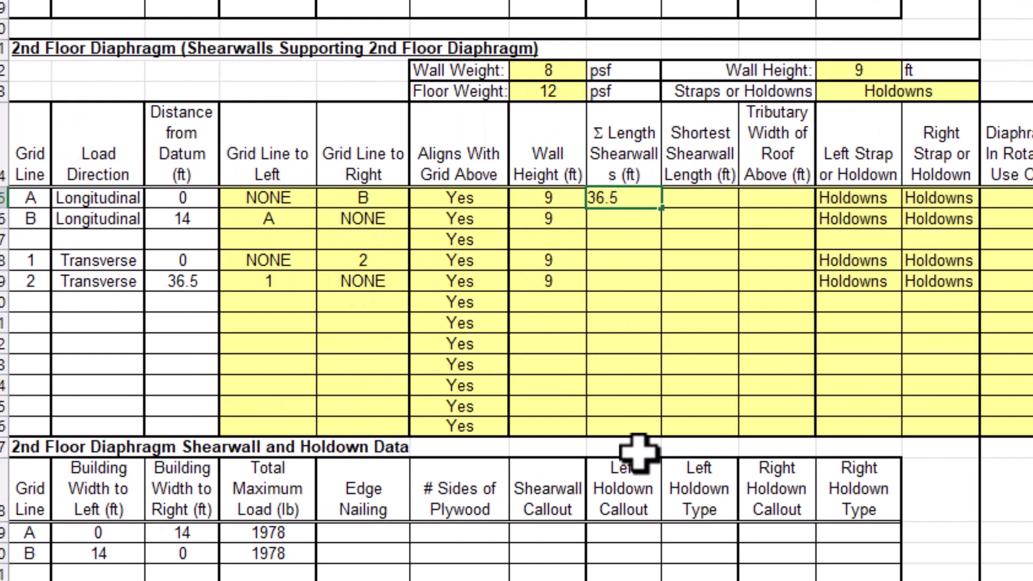
pyautogui.press('Tab')
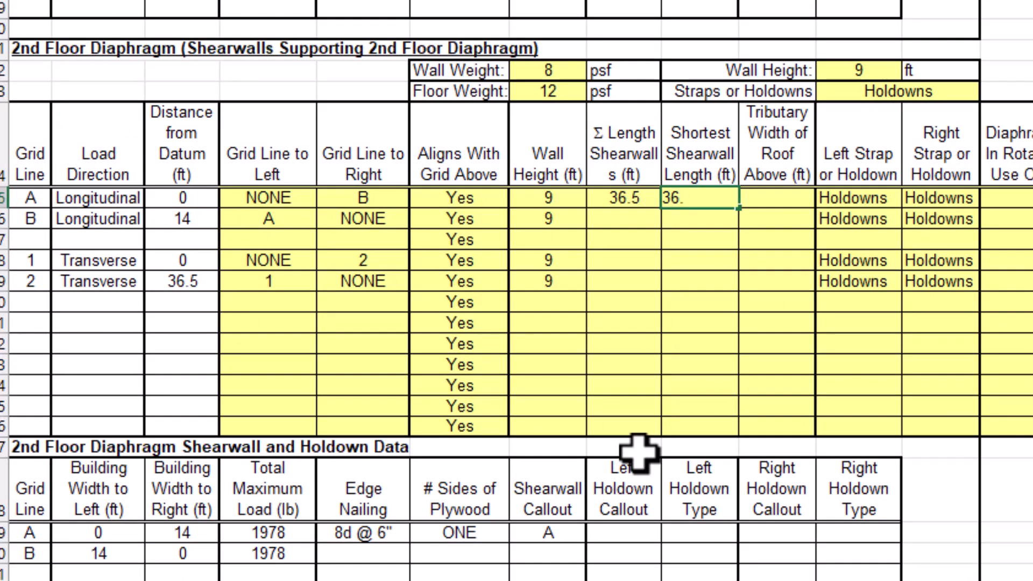
pyautogui.press('Tab')
# Set the 2nd Floor tributary width of roof above to 7 ft for grid lines A and B and 0 for grid lines 1 and 2.
pyautogui.write('7')
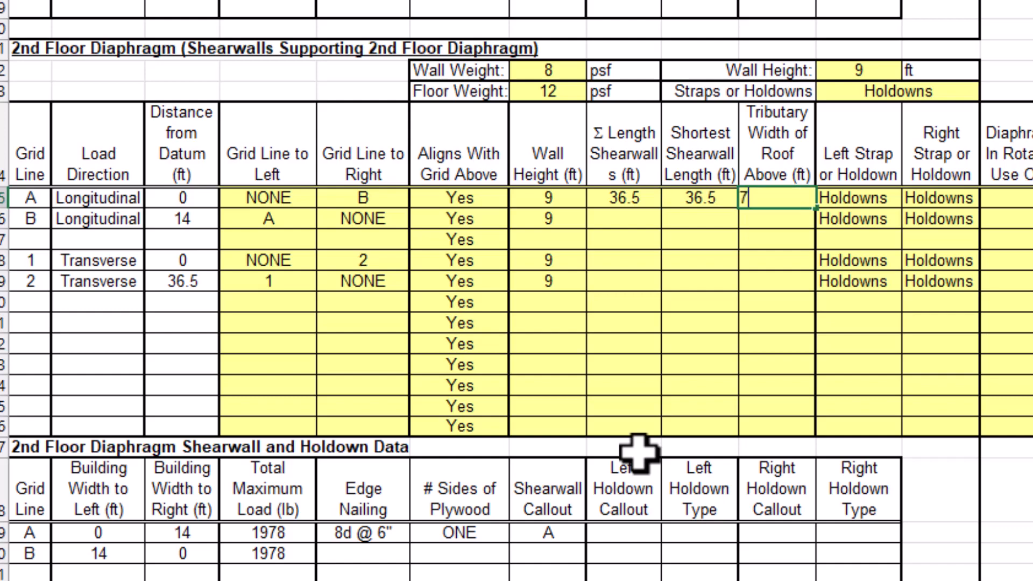
pyautogui.press('Return')
pyautogui.write('7')
pyautogui.press('Return')
pyautogui.press('Return')
pyautogui.write('0')
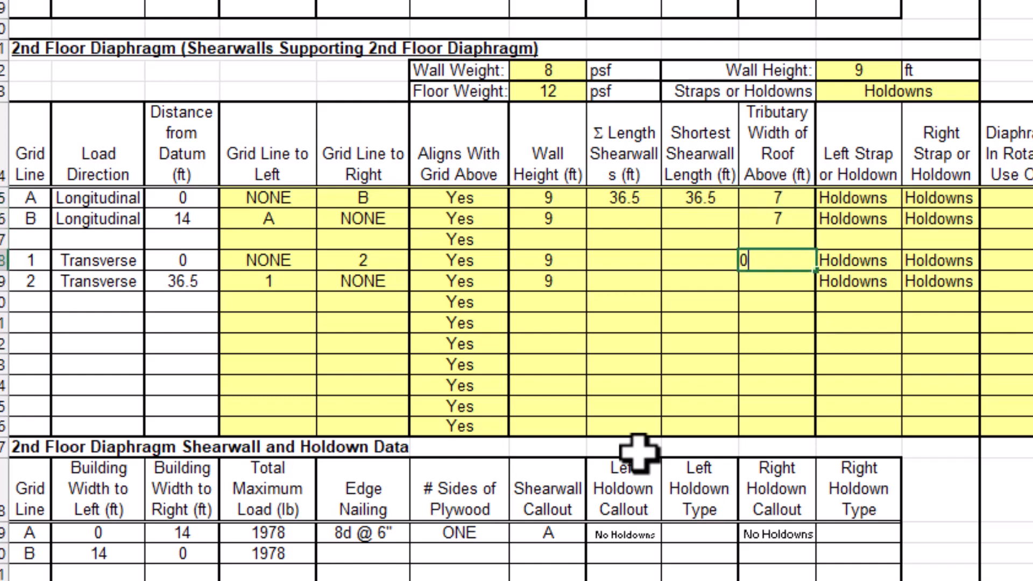
pyautogui.press('Return')
pyautogui.write('0')
pyautogui.press('Return')
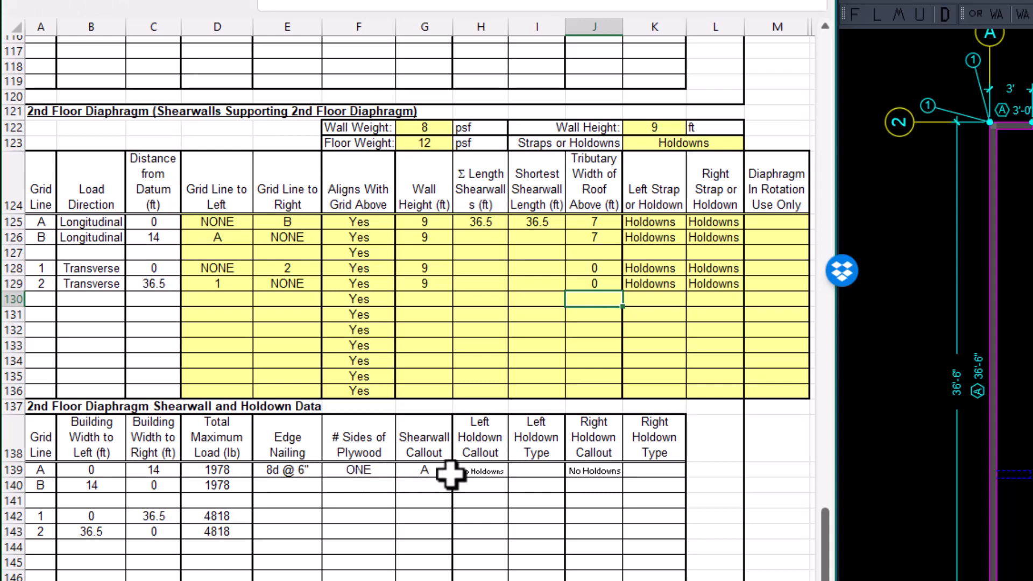
# Enter 2nd Floor grid line B's total shearwall length as 9 + 14 ft from the plan and its shortest length as 9 ft.
pyautogui.click(493, 235)
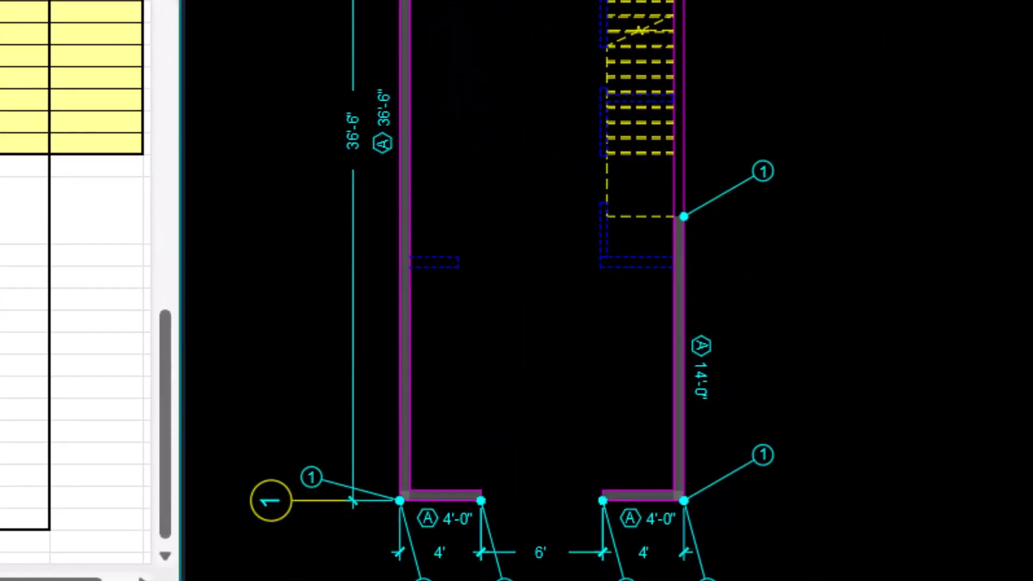
pyautogui.write('9')
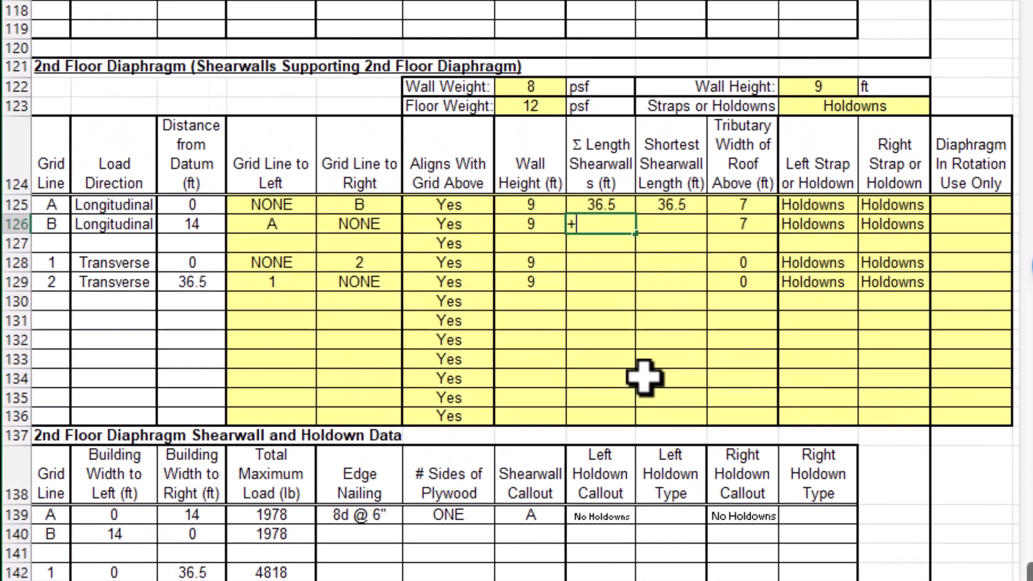
pyautogui.write('+14')
pyautogui.press('Tab')
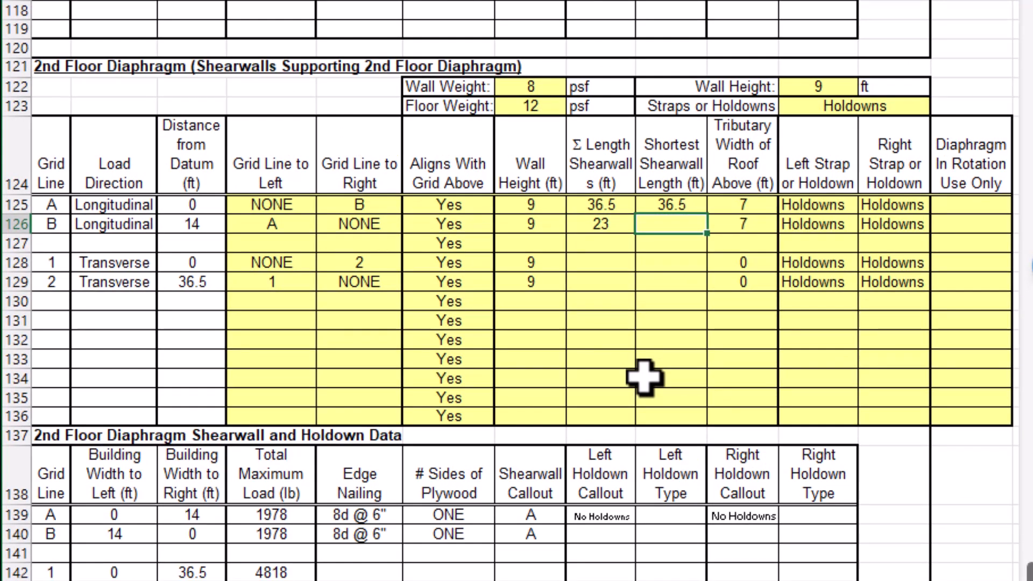
pyautogui.press('Return')
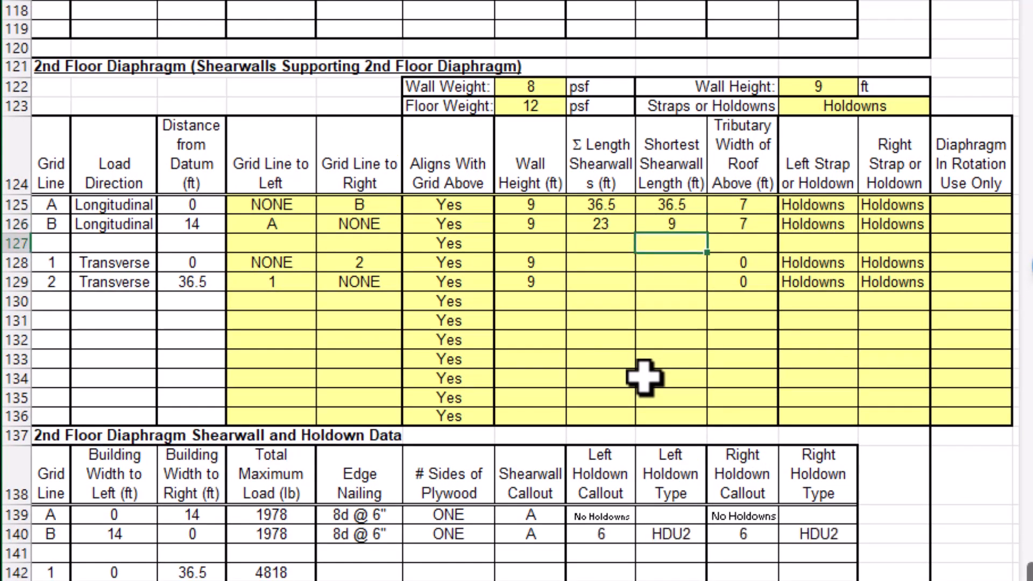
# Enter 2nd Floor grid line 1's total shearwall length as 4 + 4 ft from the plan and its shortest length as 4 ft.
pyautogui.press('Down')
pyautogui.press('Left')
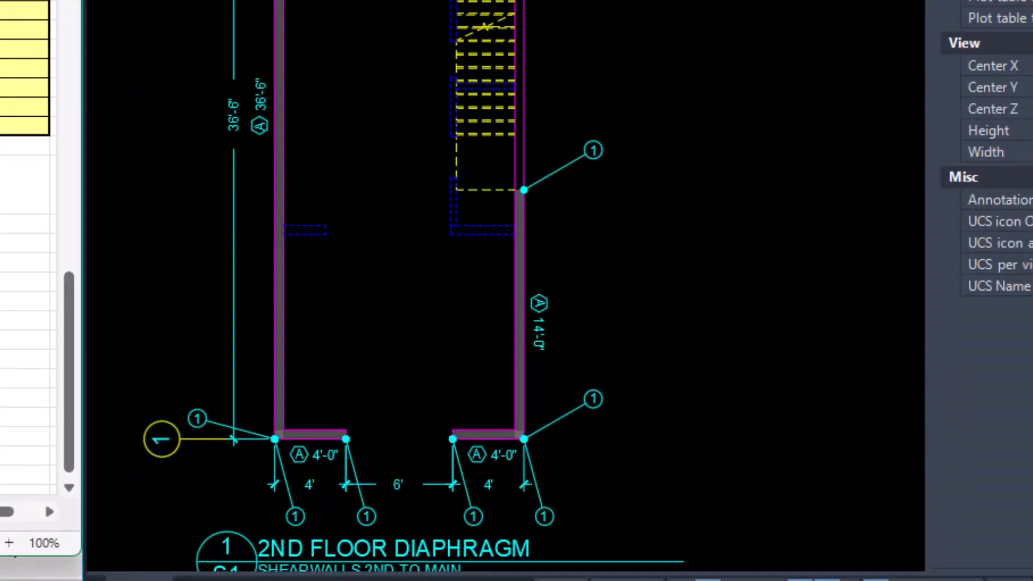
pyautogui.write('+4+4')
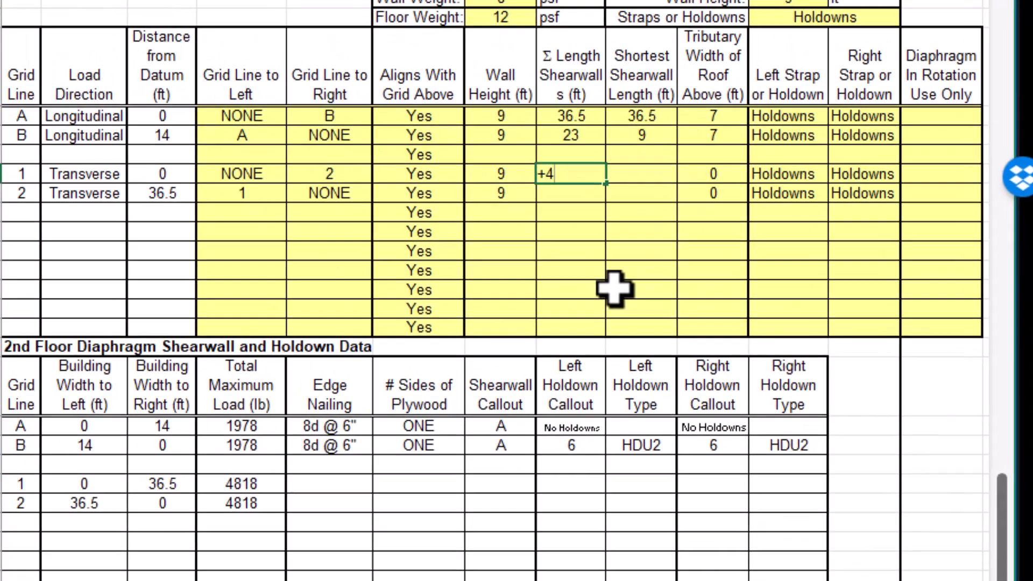
pyautogui.press('Tab')
pyautogui.write('4')
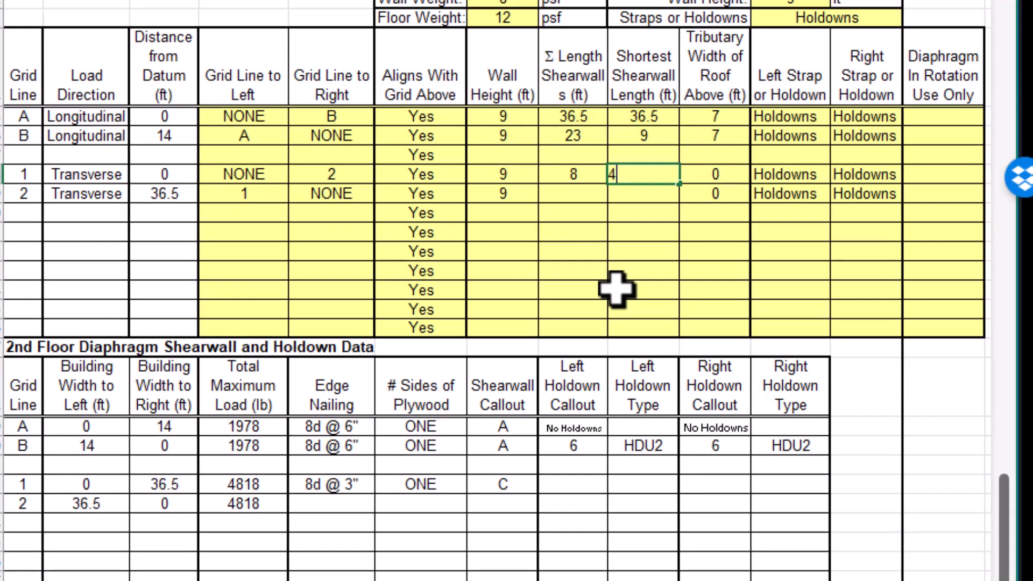
pyautogui.press('Return')
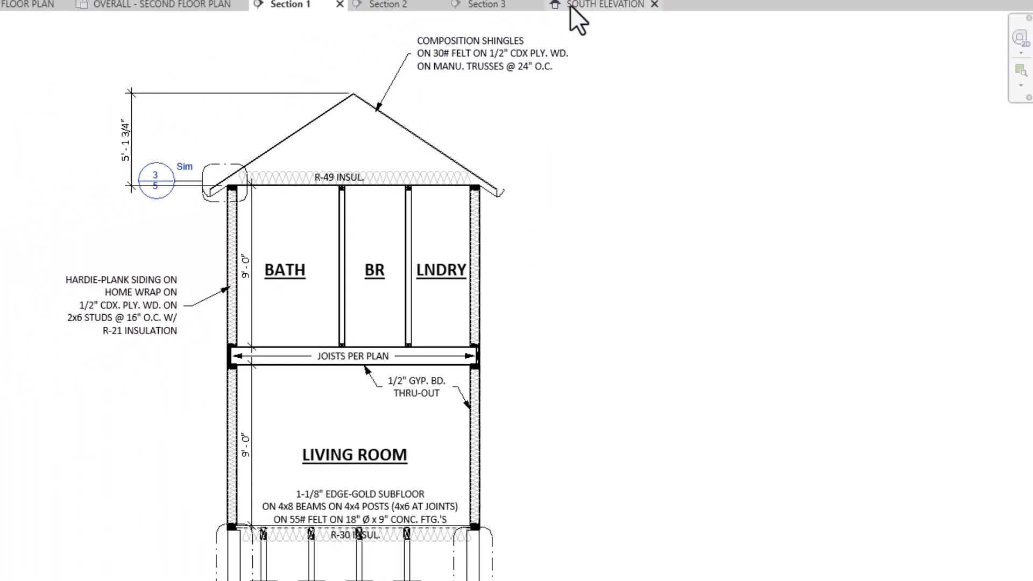
# Open the South Elevation view, and enter 3 + 3 ft total and 3 ft shortest shearwall length for 2nd Floor grid line 2.
pyautogui.click(576, 7)
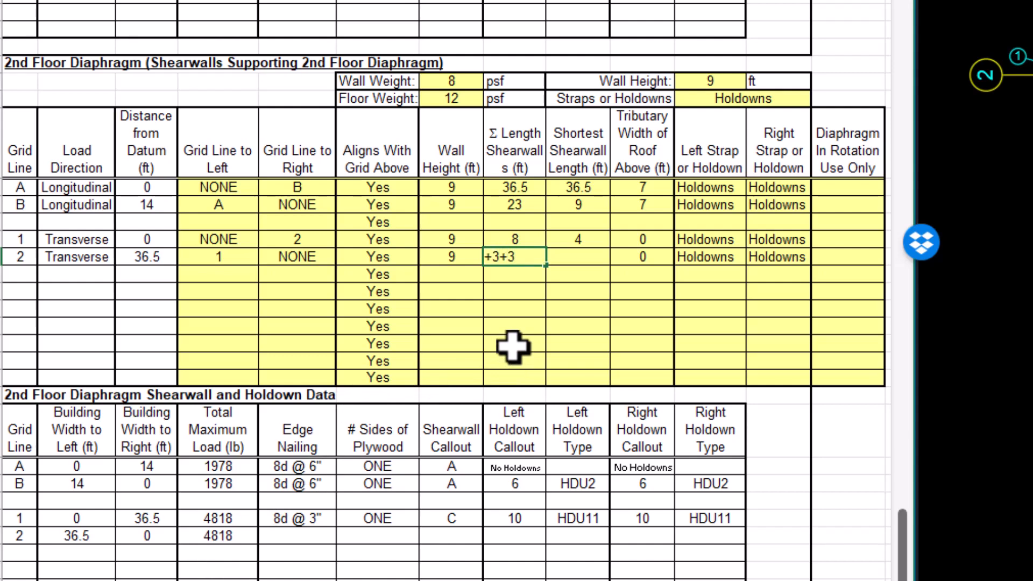
pyautogui.press('Tab')
pyautogui.write('3')
pyautogui.press('Return')
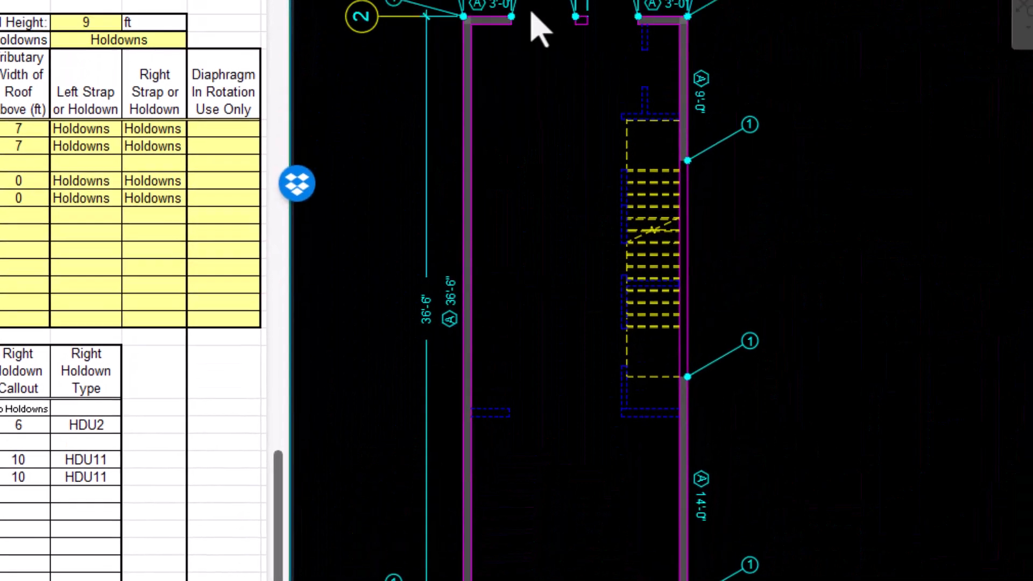
# In the AutoCAD shearwall drawing, delete all holdown callouts along grid lines A and B of the Roof Diaphragm plan.
pyautogui.moveTo(551, 42); pyautogui.dragTo(551, 113, button='middle')
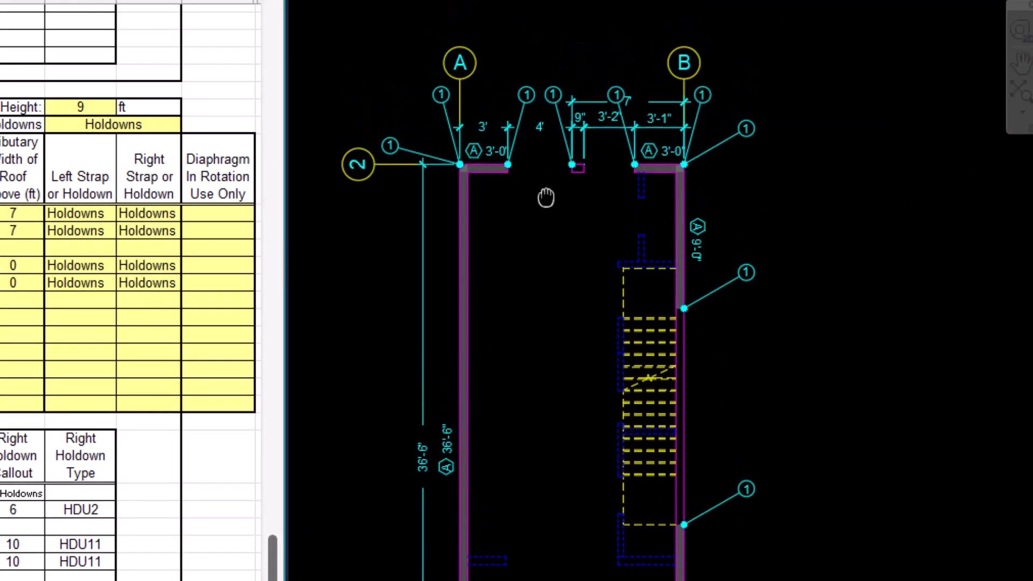
pyautogui.moveTo(546, 198)
pyautogui.mouseDown(button='middle')
pyautogui.moveTo(535, 300)
pyautogui.moveTo(546, 300)
pyautogui.moveTo(562, 339)
pyautogui.moveTo(610, 380)
pyautogui.mouseUp(button='middle')
pyautogui.scroll(4, 547, 303)
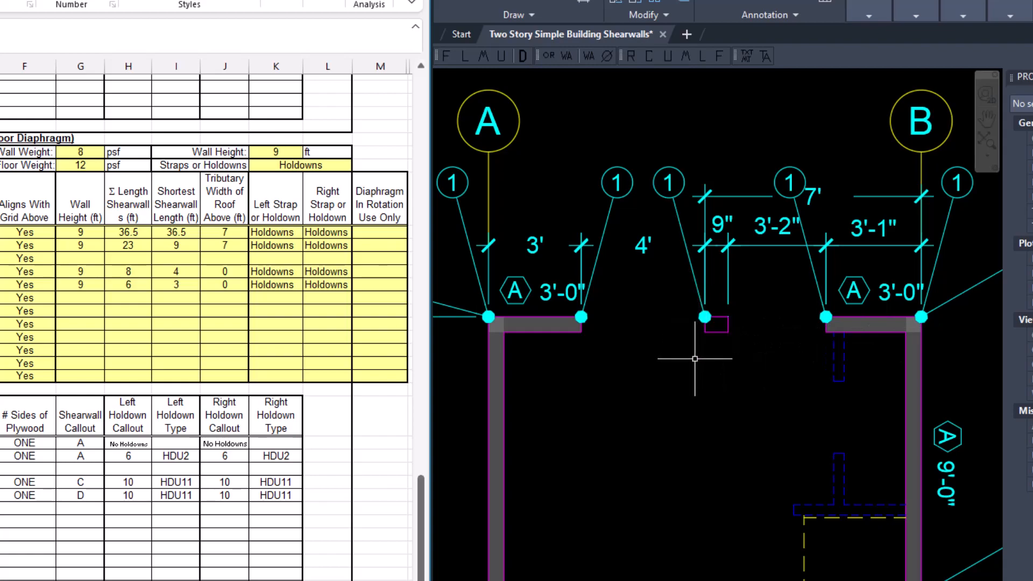
pyautogui.scroll(-4, 695, 358)
pyautogui.moveTo(702, 419); pyautogui.dragTo(706, 257, button='middle')
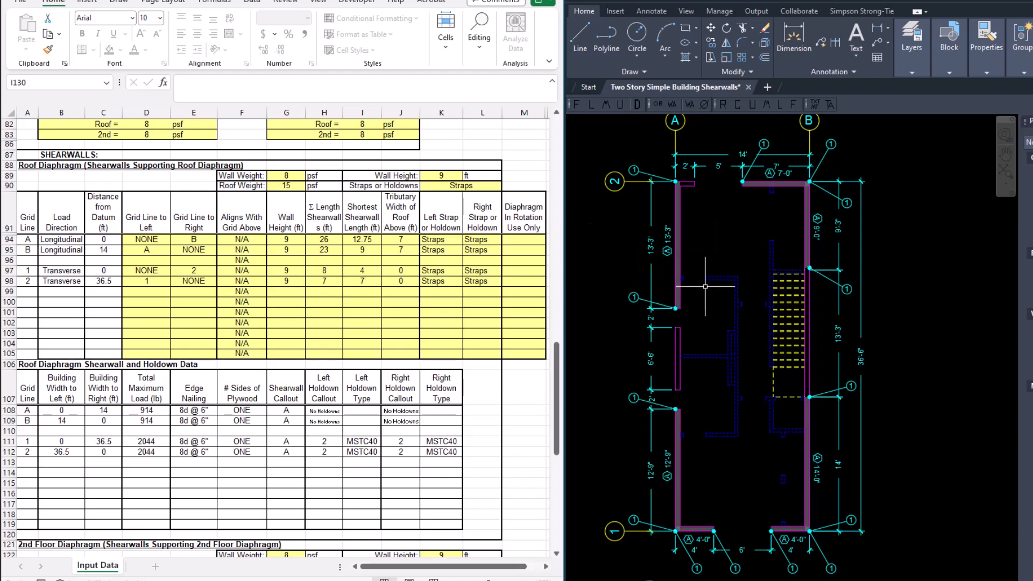
pyautogui.scroll(-2, 383, 340)
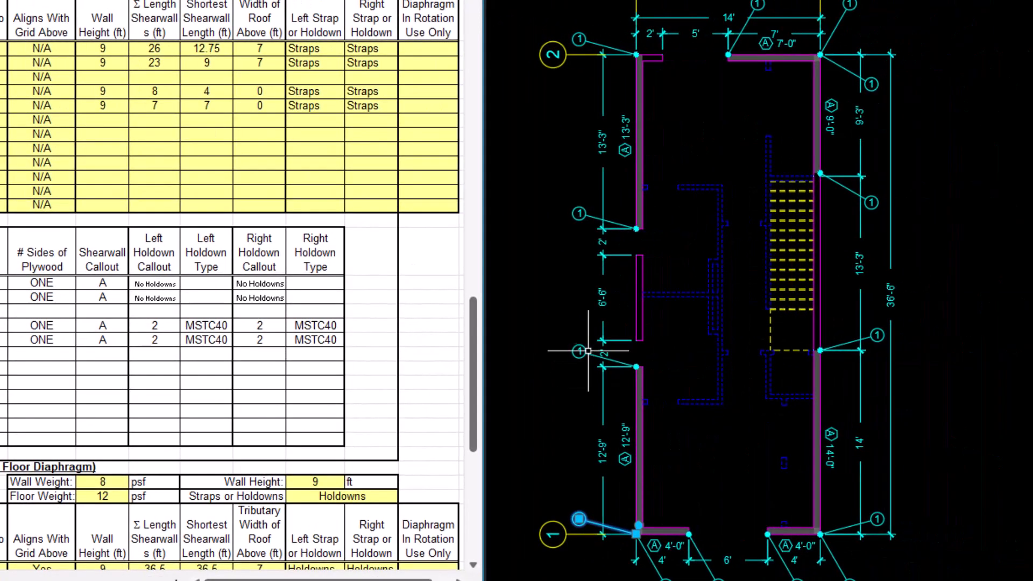
pyautogui.click(588, 351)
pyautogui.click(582, 215)
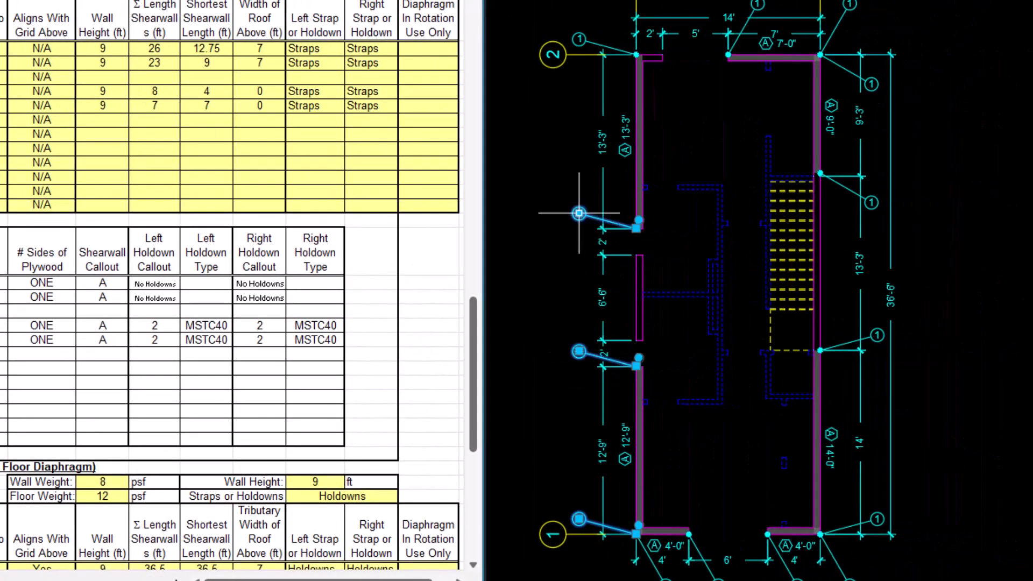
pyautogui.click(862, 79)
pyautogui.click(870, 199)
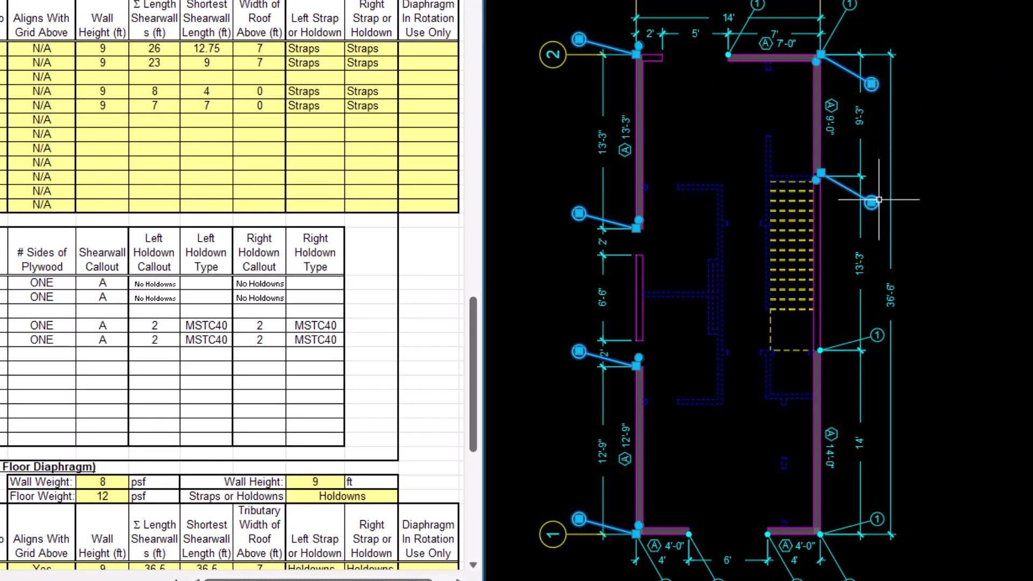
pyautogui.click(877, 335)
pyautogui.click(877, 520)
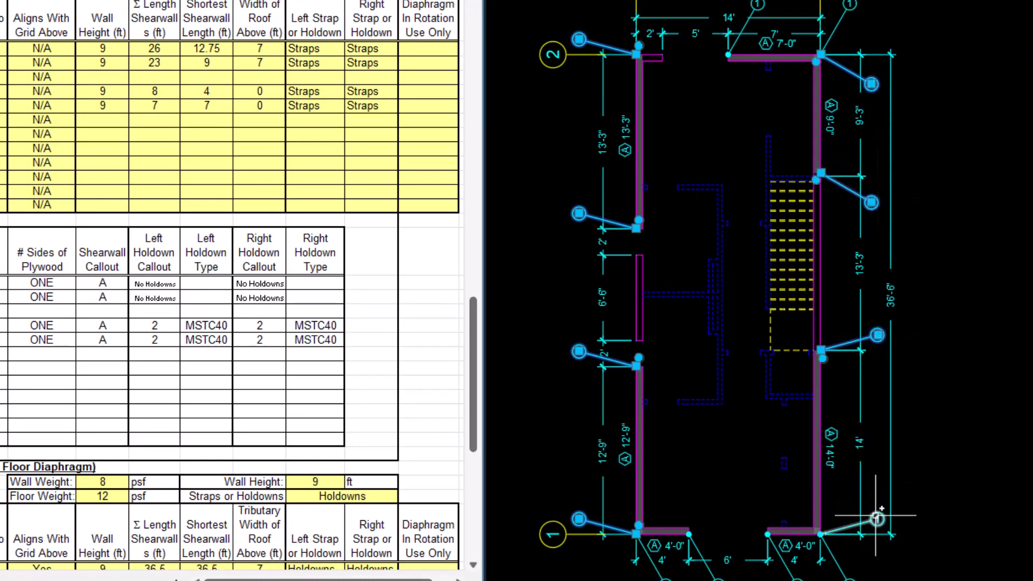
pyautogui.press('Delete')
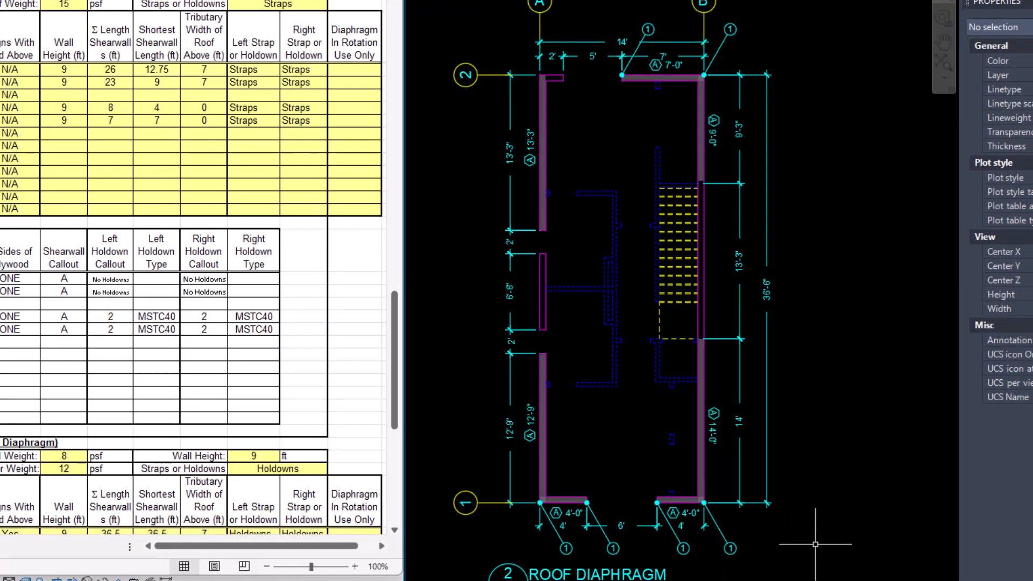
# Set the holdown callouts along grid lines 1 and 2 of the Roof Diaphragm plan to 2.
pyautogui.click(757, 558)
pyautogui.click(566, 549)
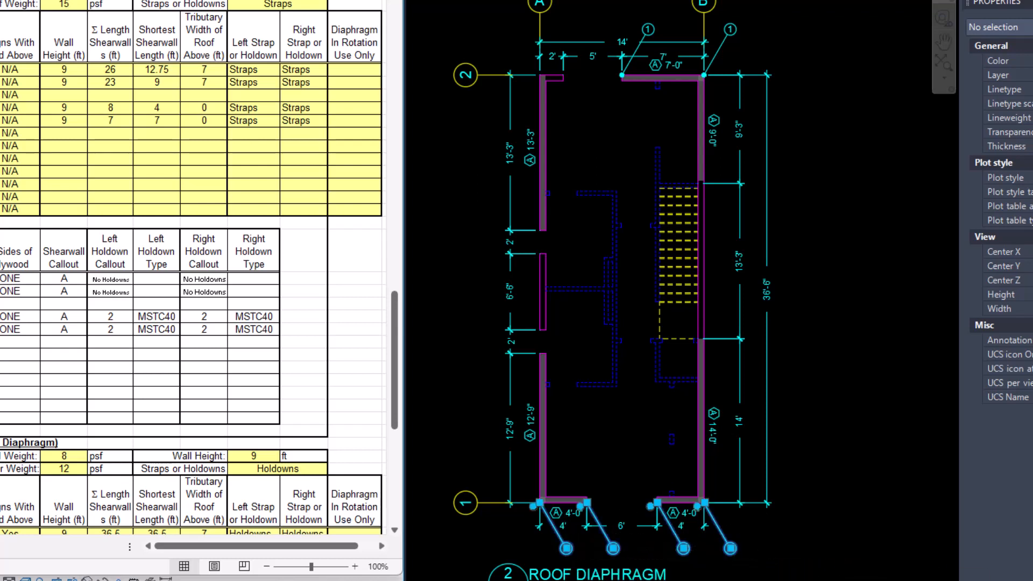
pyautogui.click(731, 28)
pyautogui.click(648, 30)
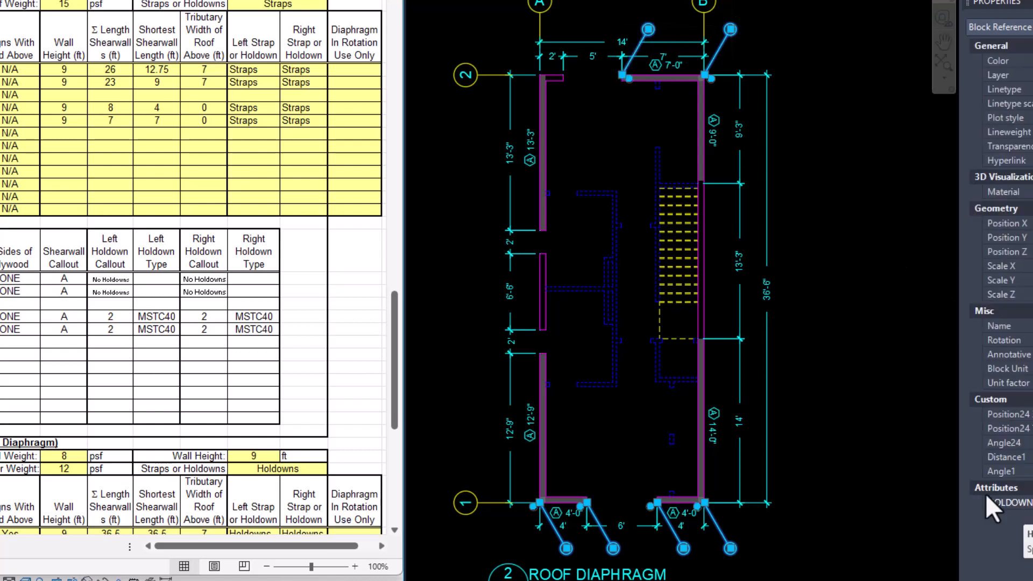
pyautogui.press('Escape')
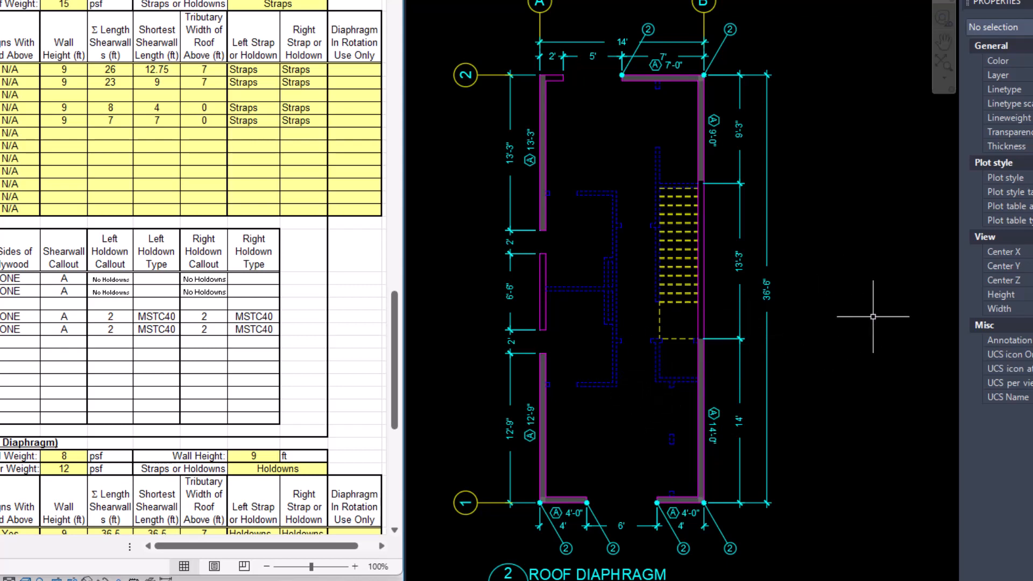
# Delete the two holdown callouts for grid line A's wall on the 2nd Floor Diaphragm plan.
pyautogui.moveTo(855, 311); pyautogui.dragTo(379, 306, button='middle')
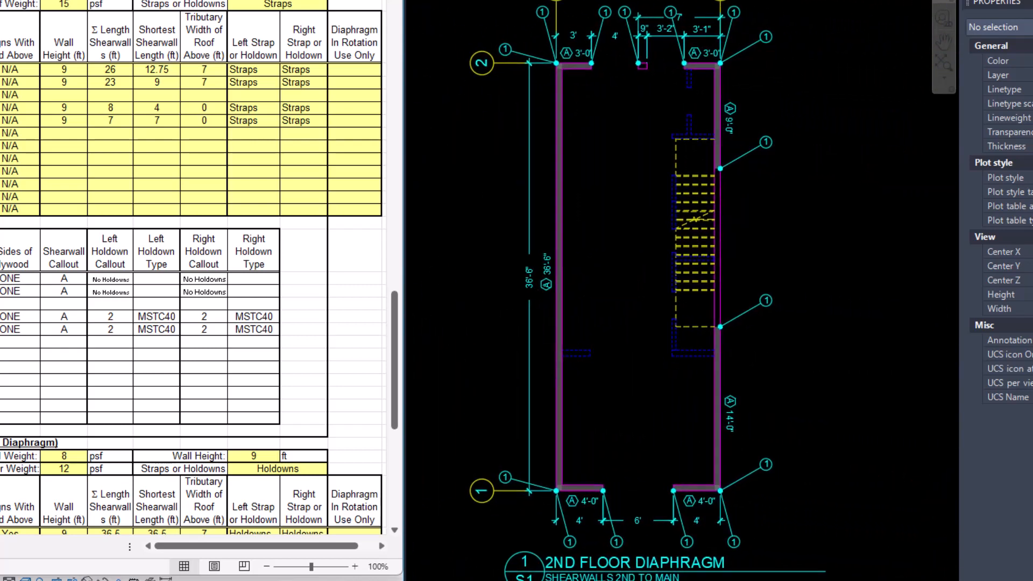
pyautogui.scroll(-10, 154, 412)
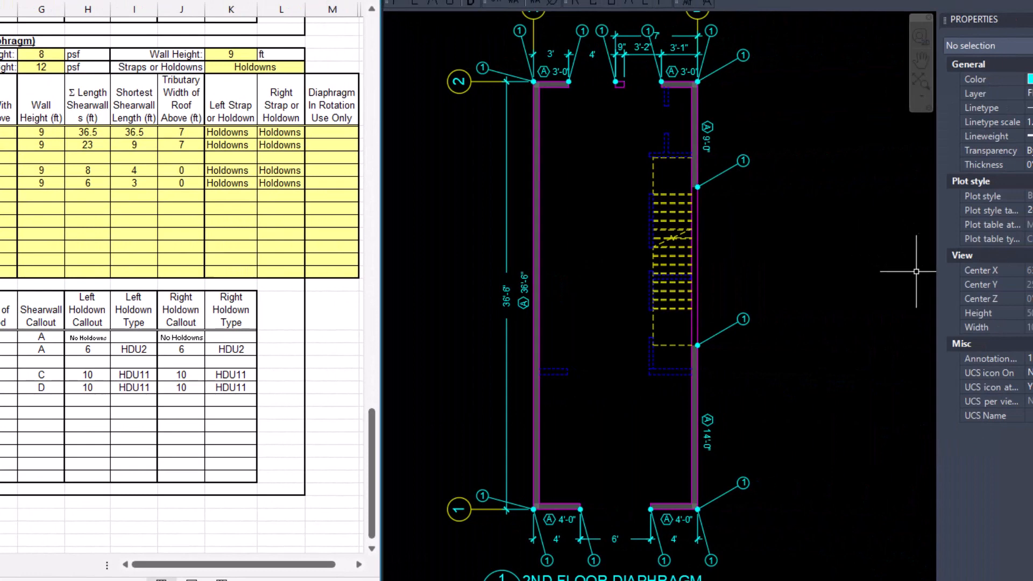
pyautogui.click(483, 496)
pyautogui.click(482, 68)
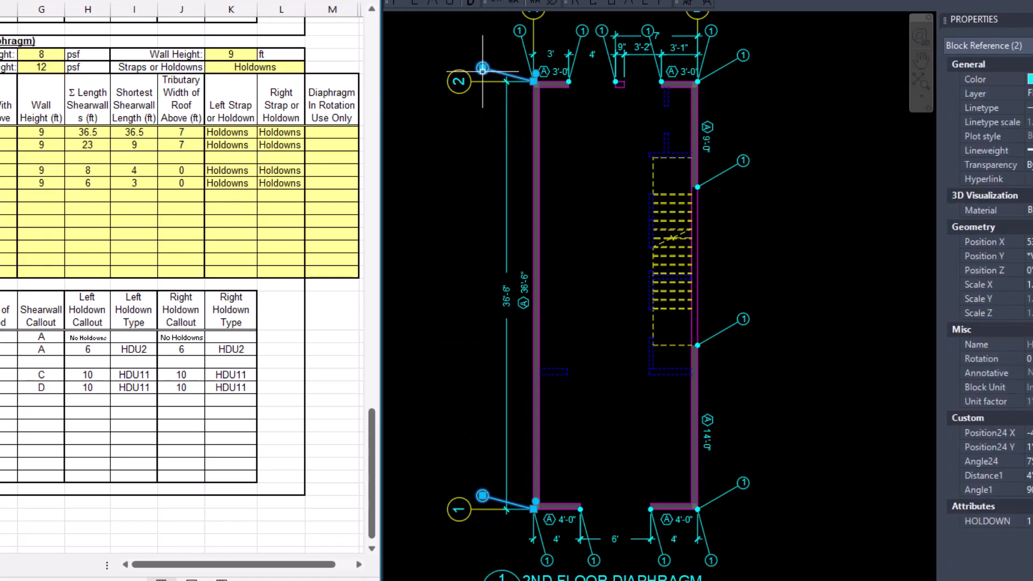
pyautogui.press('Delete')
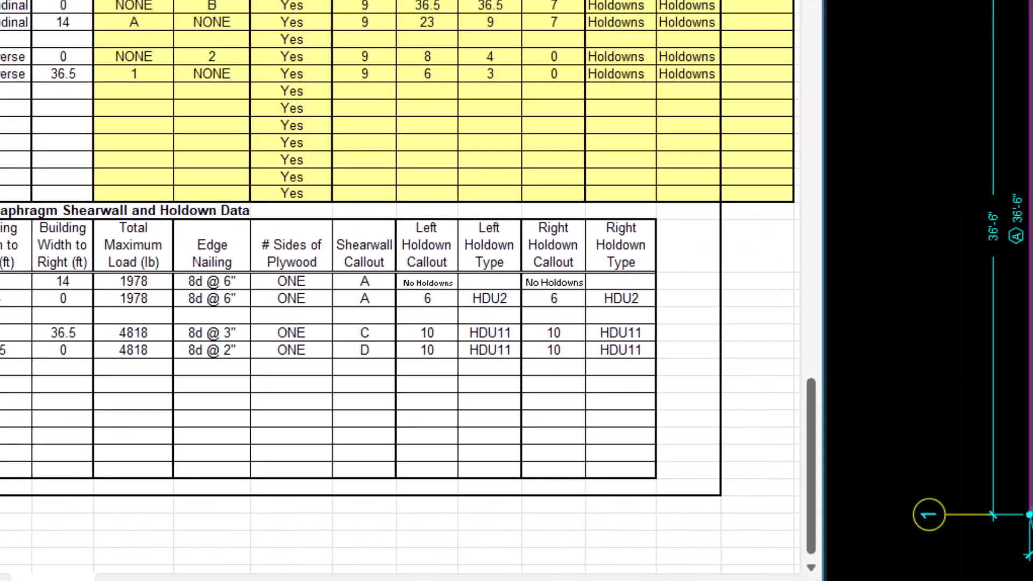
# Set the four holdown callouts along grid line B of the 2nd Floor Diaphragm plan to 6.
pyautogui.click(755, 483)
pyautogui.click(716, 41)
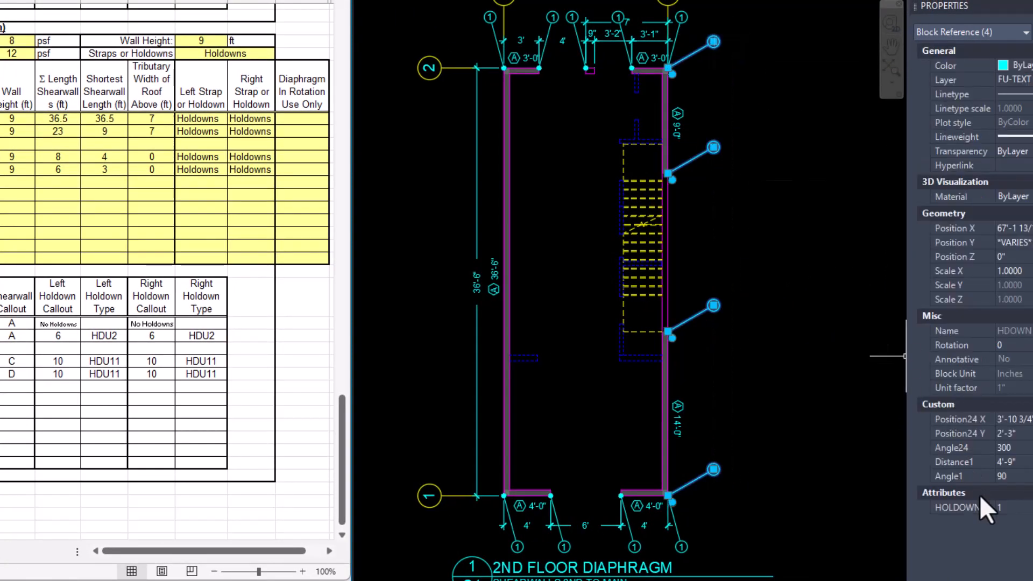
pyautogui.write('6')
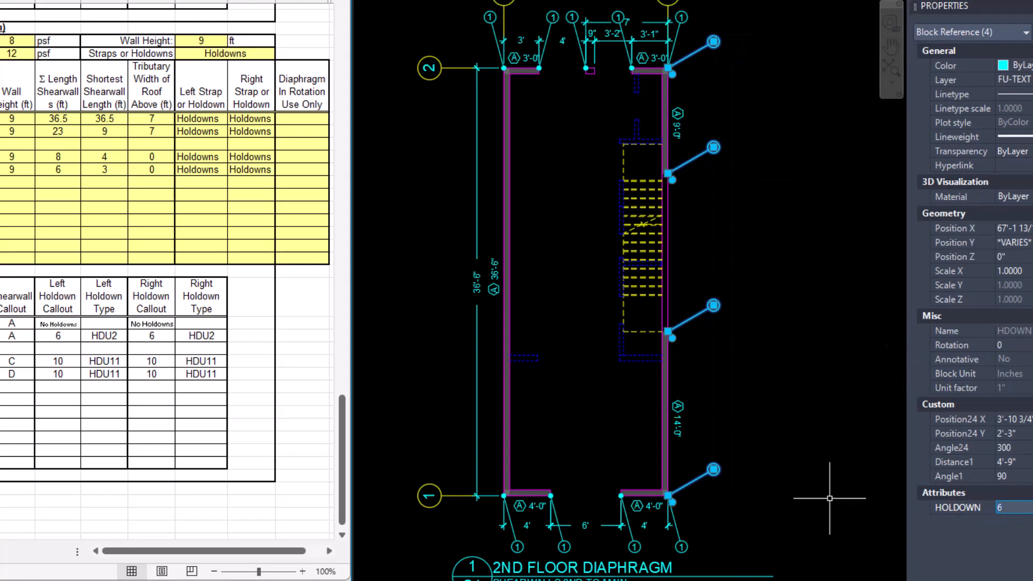
pyautogui.press('Escape')
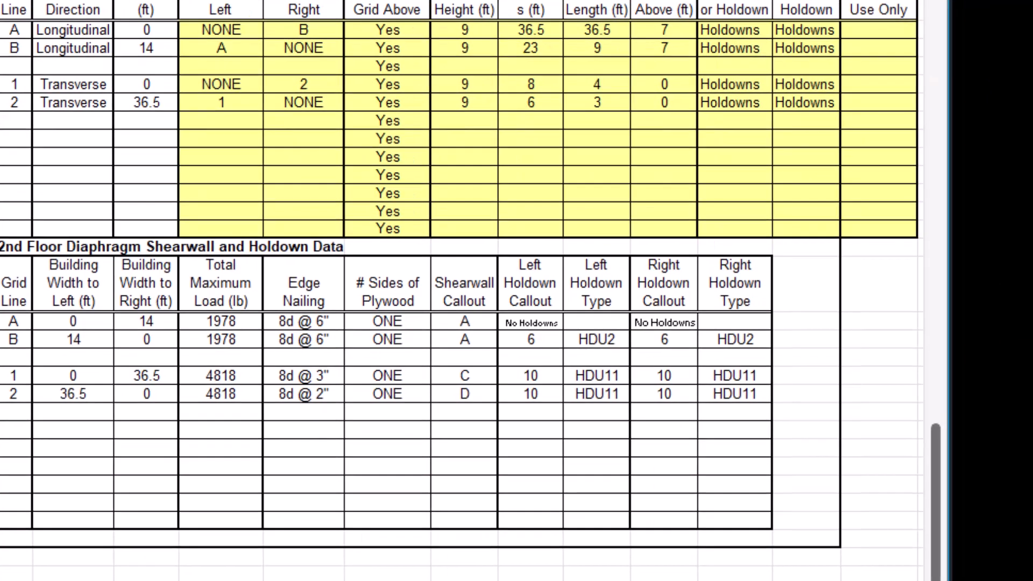
# Change the shearwall callout of both 4'-0" walls on grid line 1 of the 2nd Floor Diaphragm plan to C.
pyautogui.click(541, 486)
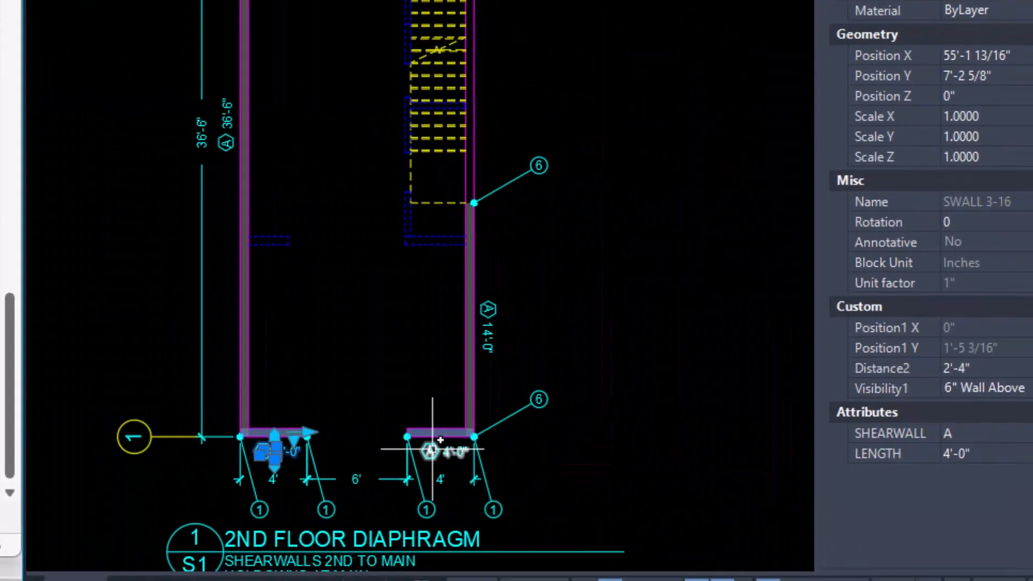
pyautogui.click(431, 449)
pyautogui.click(873, 435)
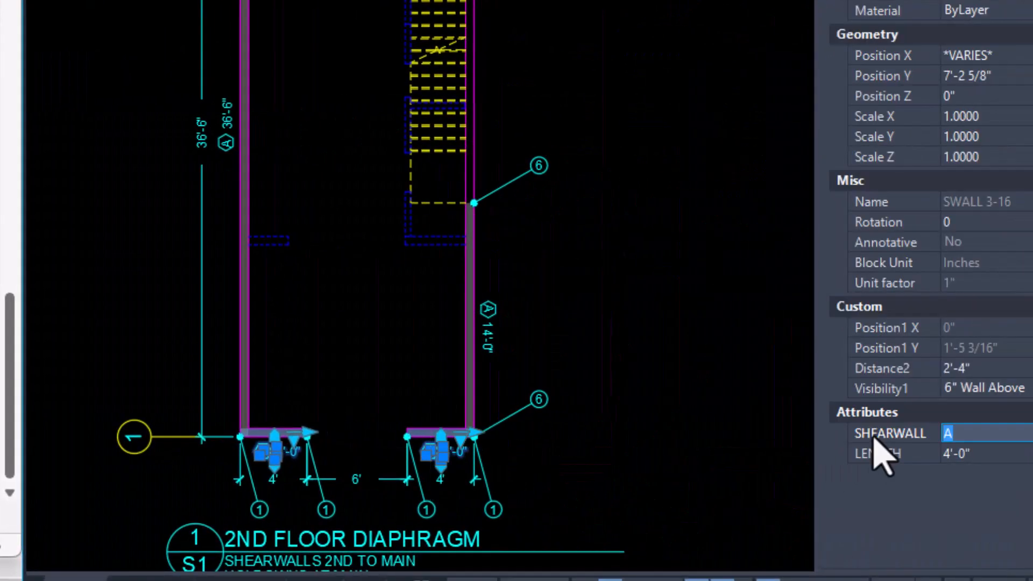
pyautogui.write('C')
pyautogui.press('Tab')
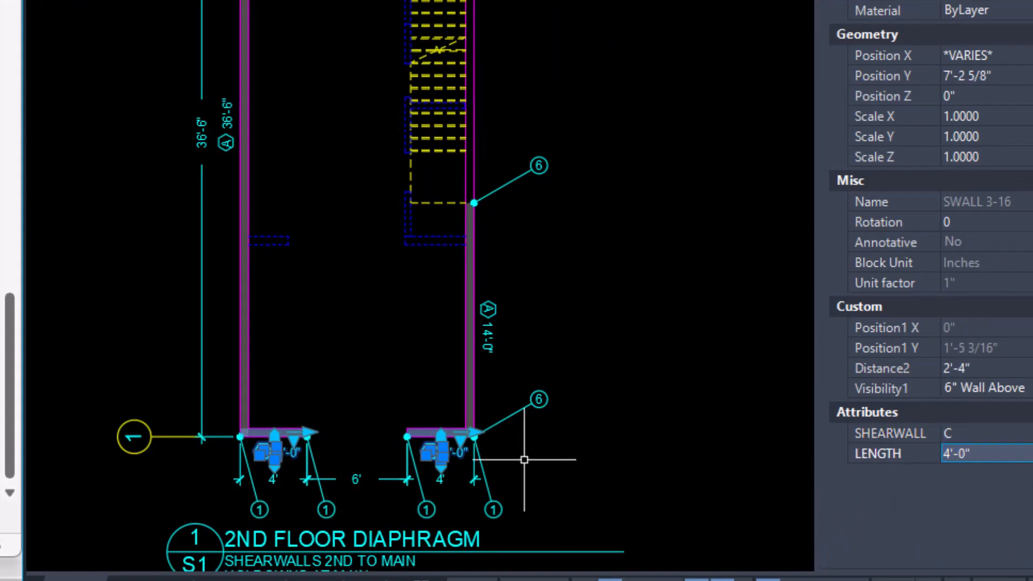
pyautogui.press('Escape')
# Set the four holdown callouts along grid line 1 of the 2nd Floor Diaphragm plan to 10.
pyautogui.click(535, 520)
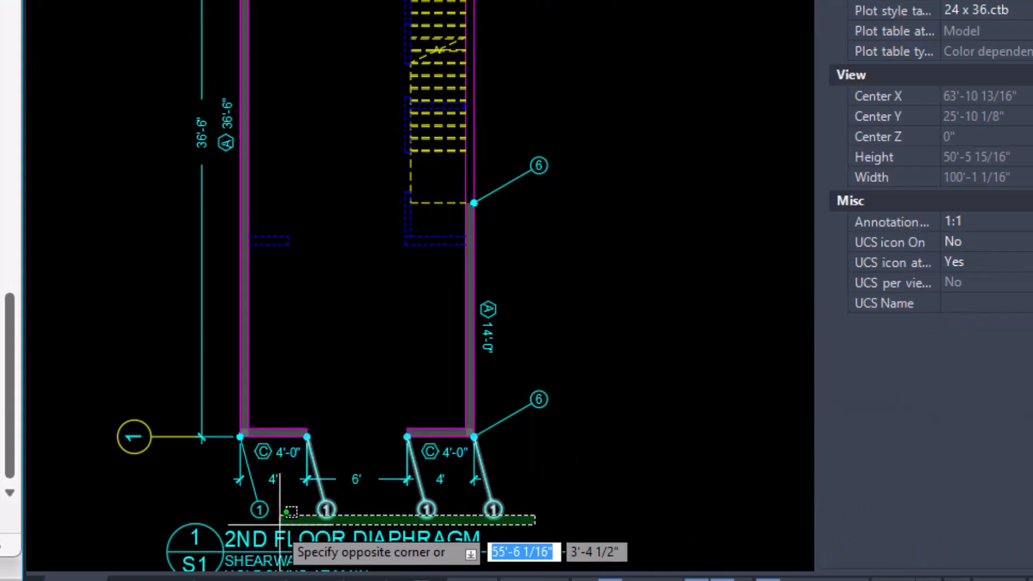
pyautogui.click(248, 512)
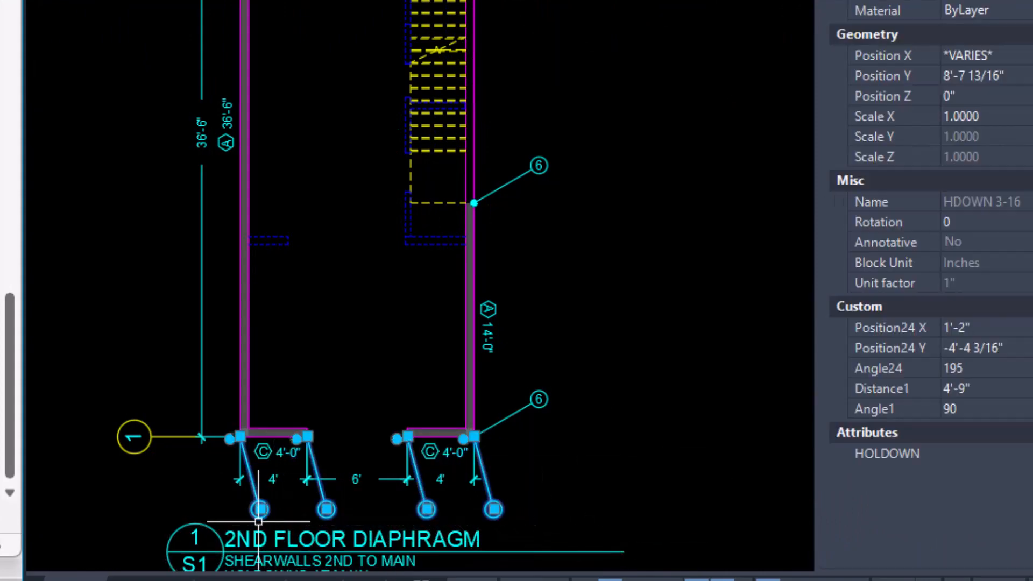
pyautogui.click(918, 457)
pyautogui.write('10')
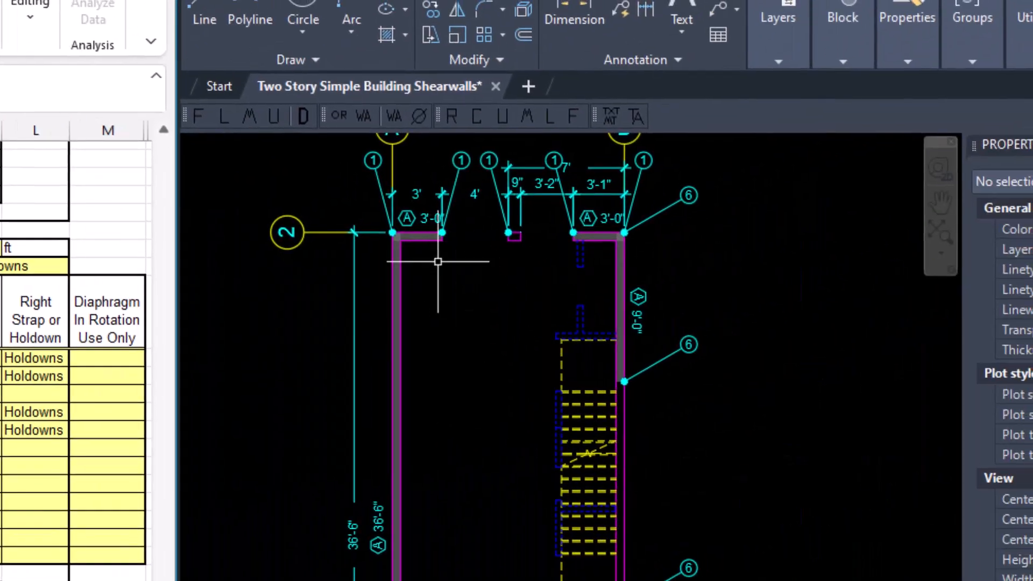
# Change the shearwall callout of both 3'-0" walls on grid line 2 of the 2nd Floor Diaphragm plan to D.
pyautogui.click(413, 218)
pyautogui.click(573, 213)
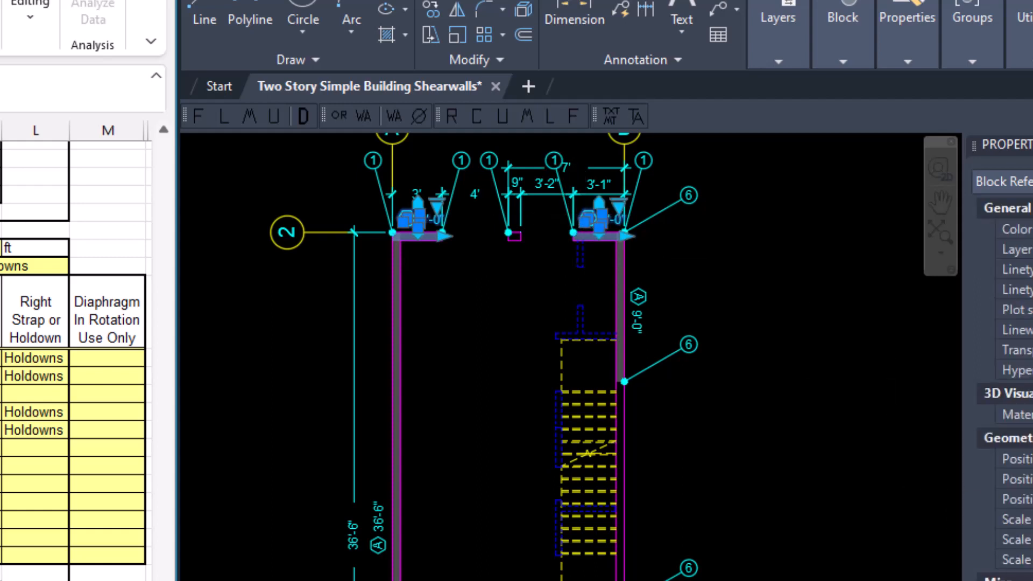
pyautogui.press('Escape')
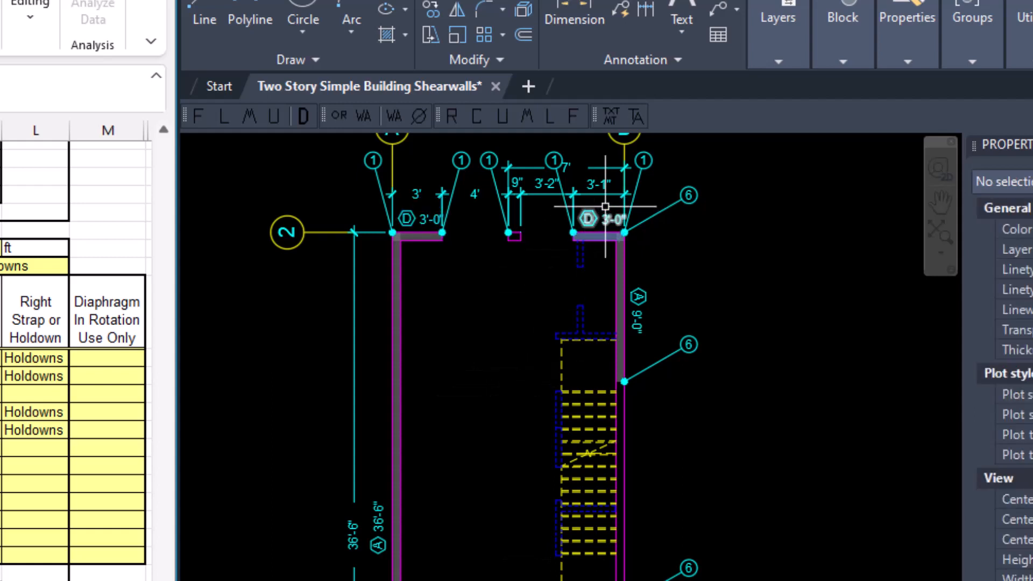
# Set the five holdown callouts along grid line 2 of the 2nd Floor Diaphragm plan to 10.
pyautogui.click(642, 161)
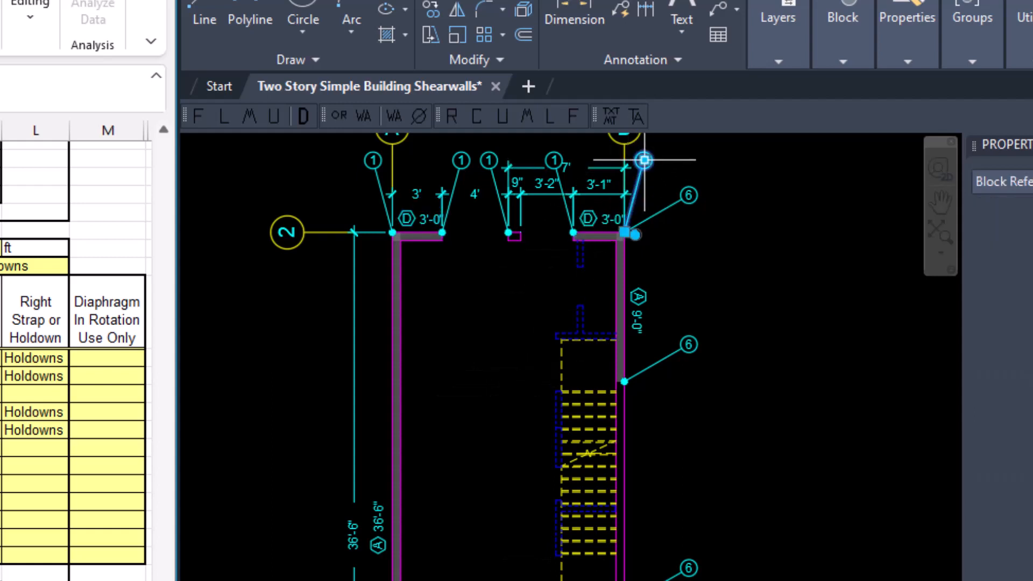
pyautogui.click(554, 159)
pyautogui.click(489, 159)
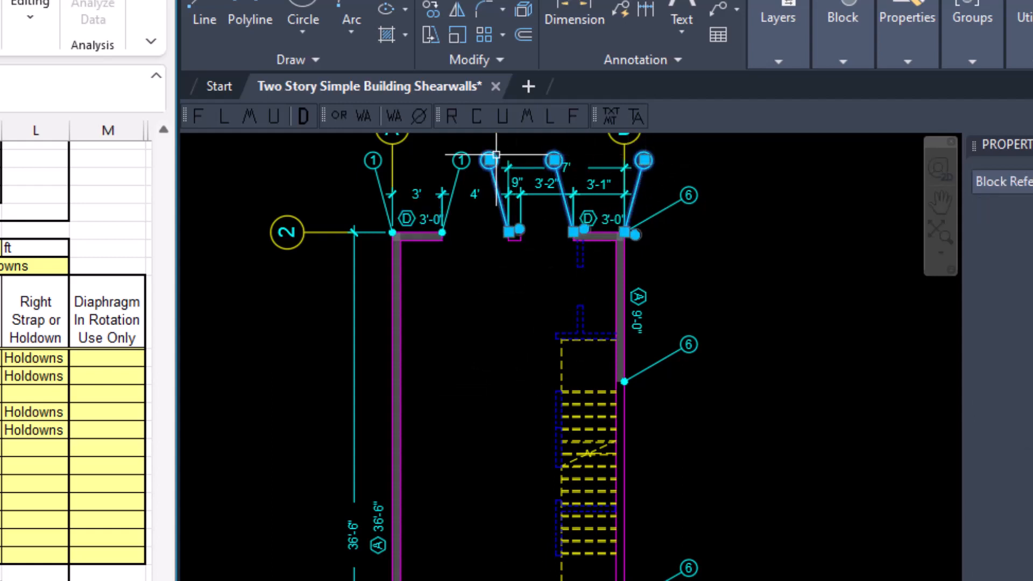
pyautogui.click(460, 160)
pyautogui.click(372, 160)
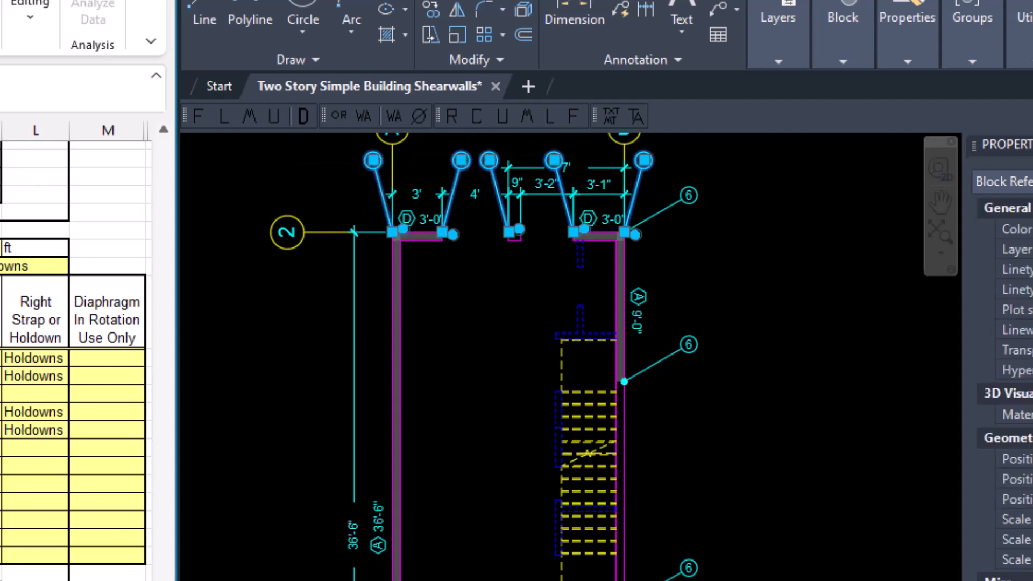
pyautogui.press('Escape')
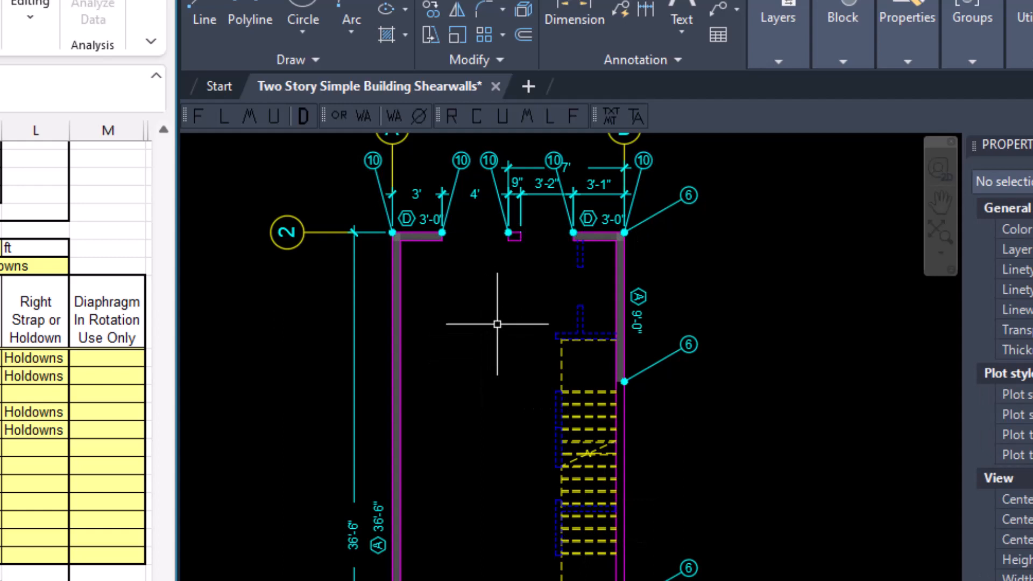
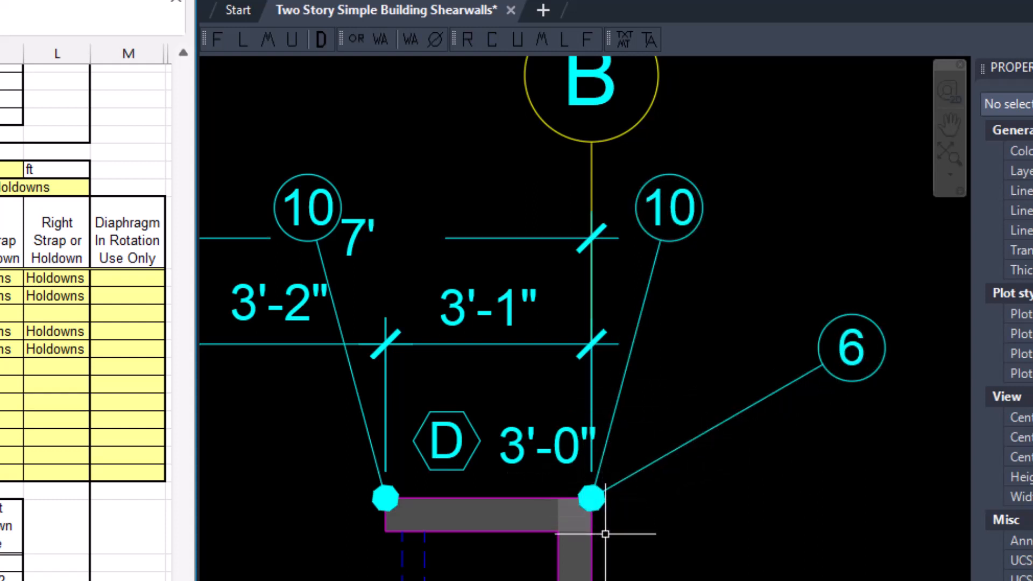
# Delete the duplicate holdown callout 6 at the corner of grid lines B and 2, and rotate the remaining callout to the 315° polar angle.
pyautogui.click(857, 364)
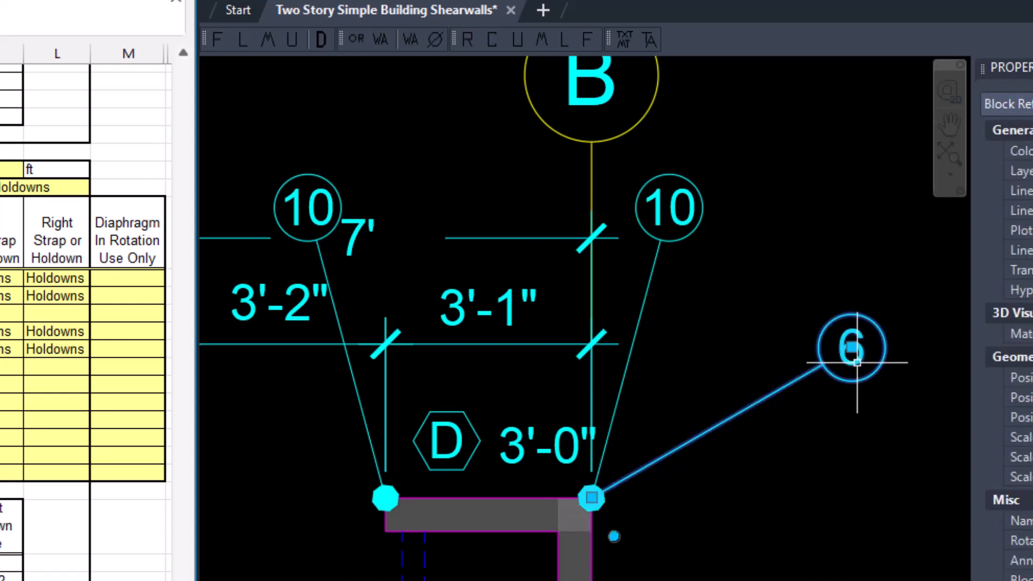
pyautogui.press('Delete')
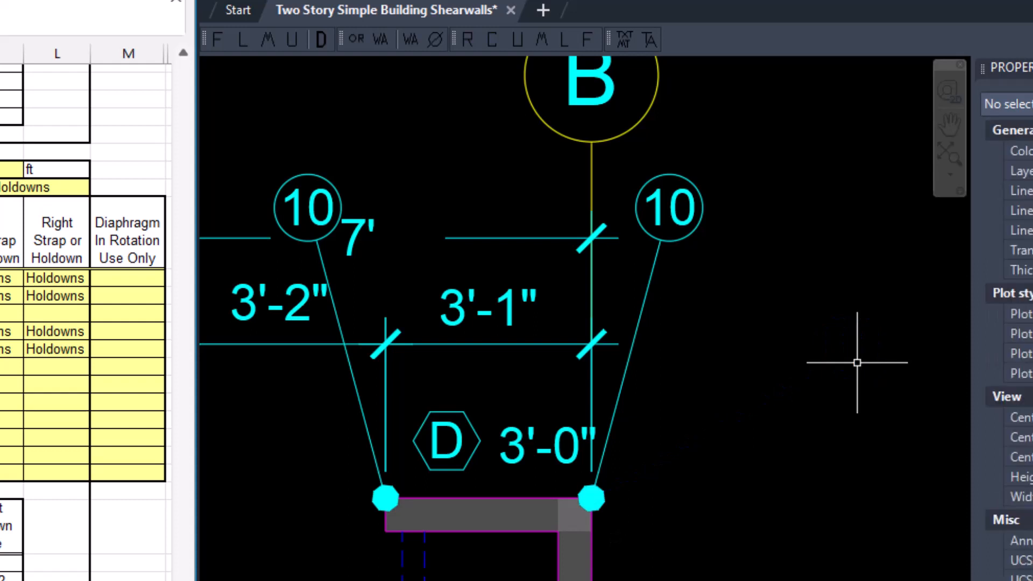
pyautogui.click(671, 204)
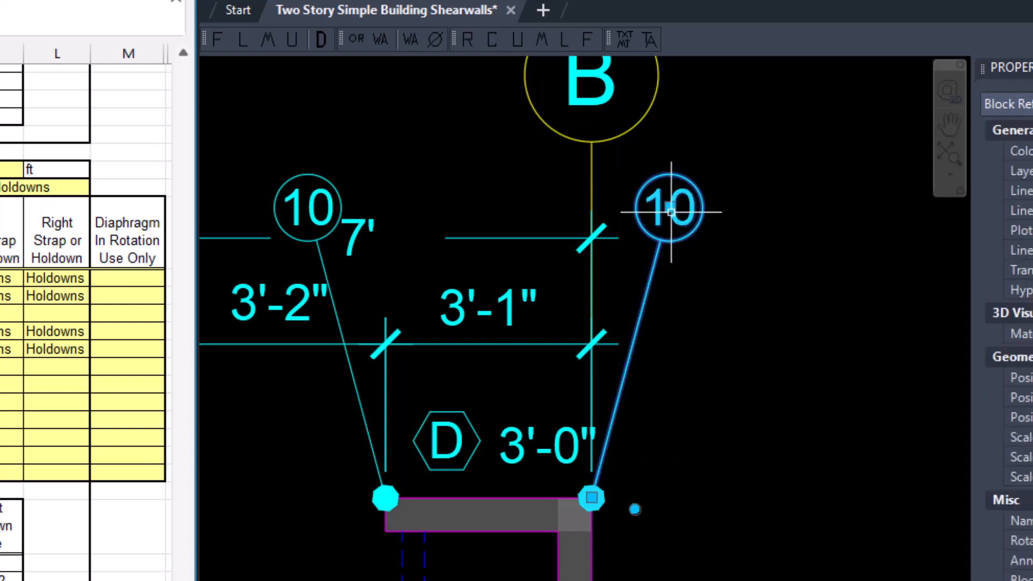
pyautogui.click(635, 509)
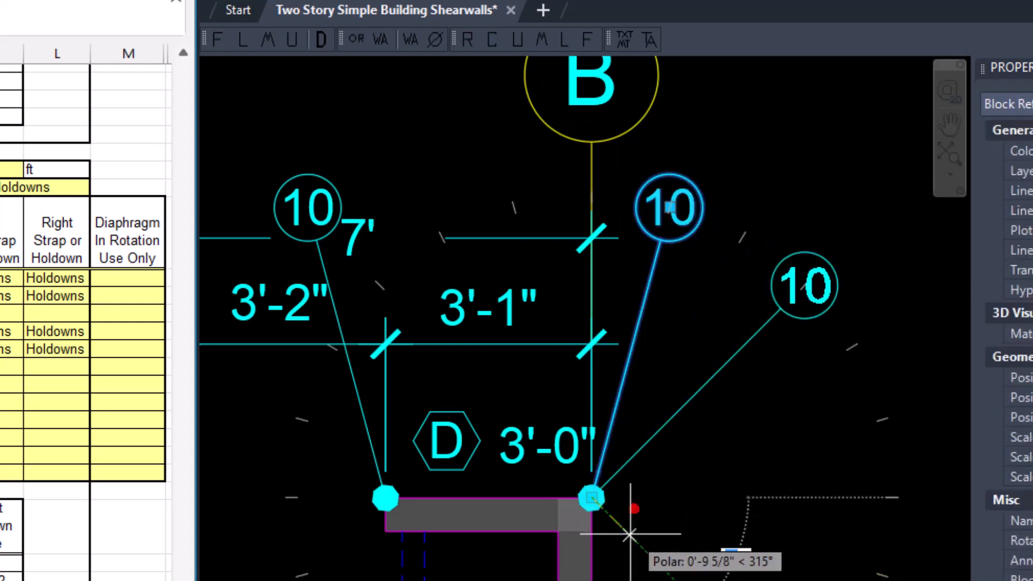
pyautogui.click(632, 536)
pyautogui.press('Escape')
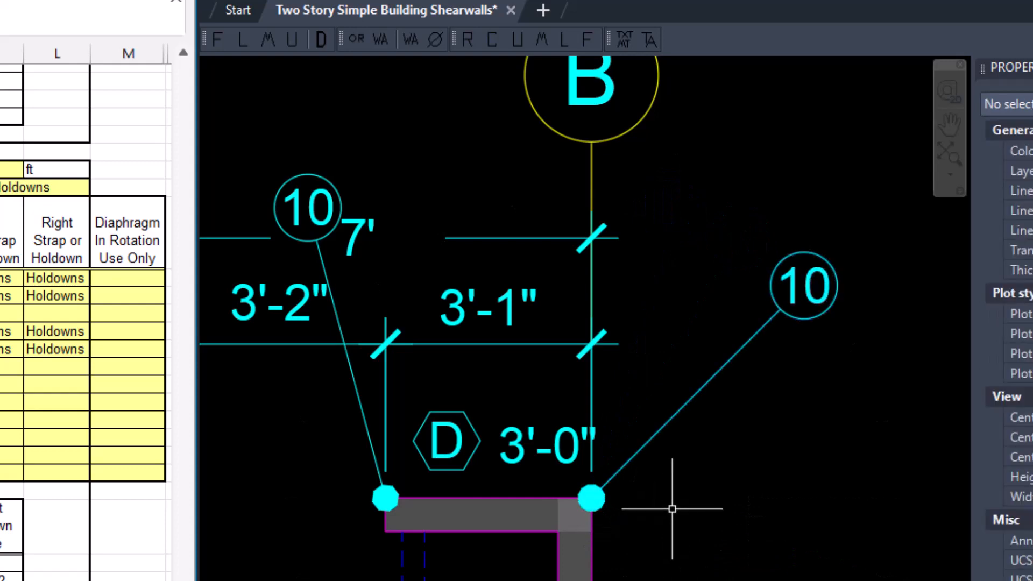
# Delete the duplicate holdown callout 6 at the corner of grid lines B and 1, and rotate the remaining callout 10 outward from the building.
pyautogui.scroll(-2, 696, 509)
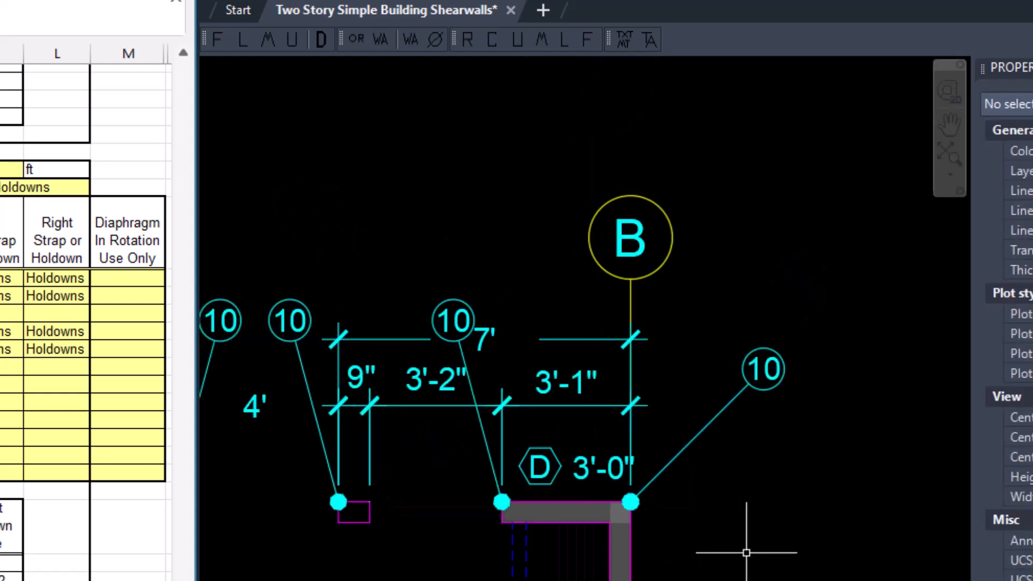
pyautogui.moveTo(749, 548); pyautogui.dragTo(728, 460, button='middle')
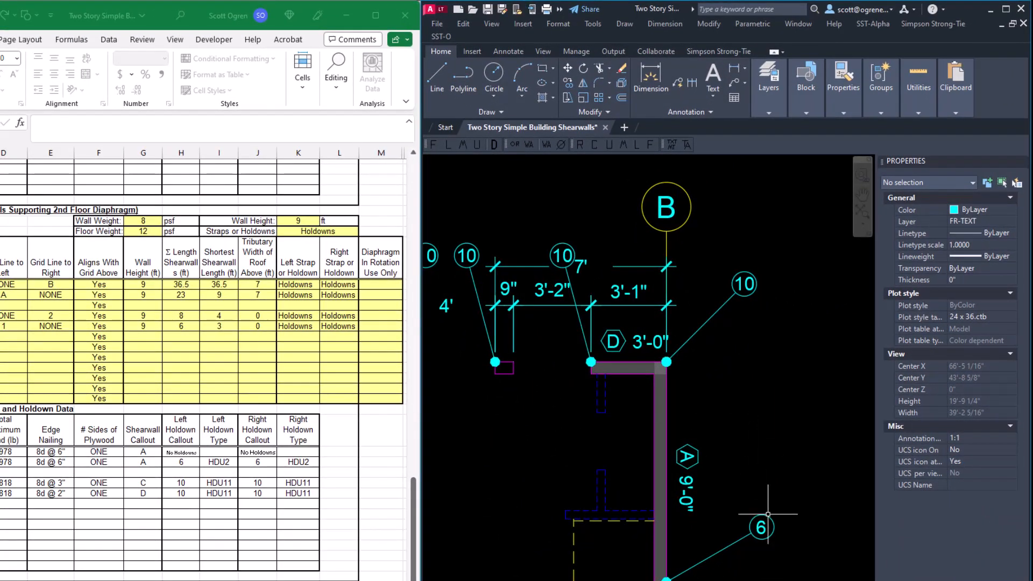
pyautogui.moveTo(767, 513)
pyautogui.mouseDown(button='middle')
pyautogui.moveTo(749, 413)
pyautogui.moveTo(745, 258)
pyautogui.moveTo(728, 290)
pyautogui.mouseUp(button='middle')
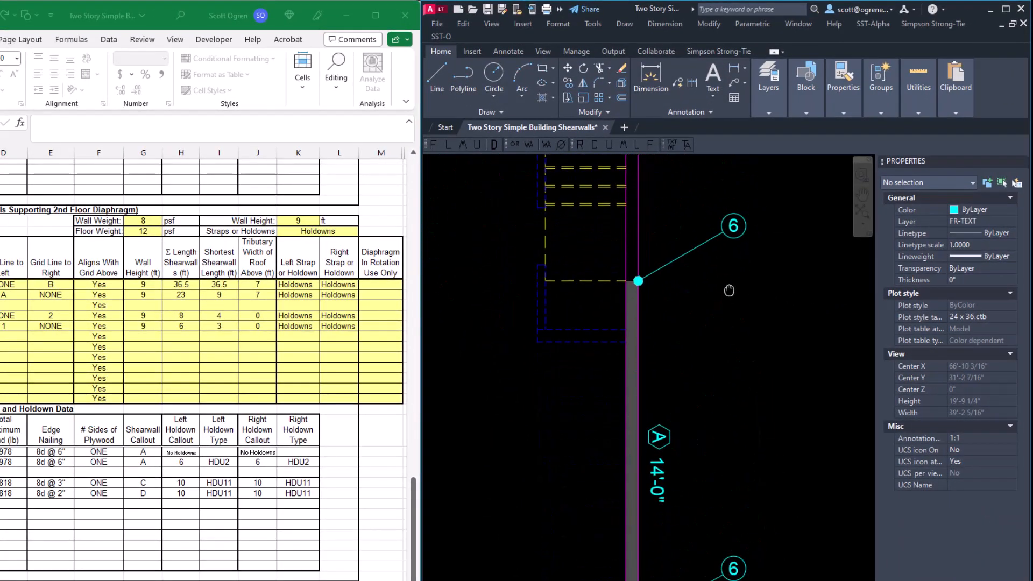
pyautogui.moveTo(710, 522); pyautogui.dragTo(708, 344, button='middle')
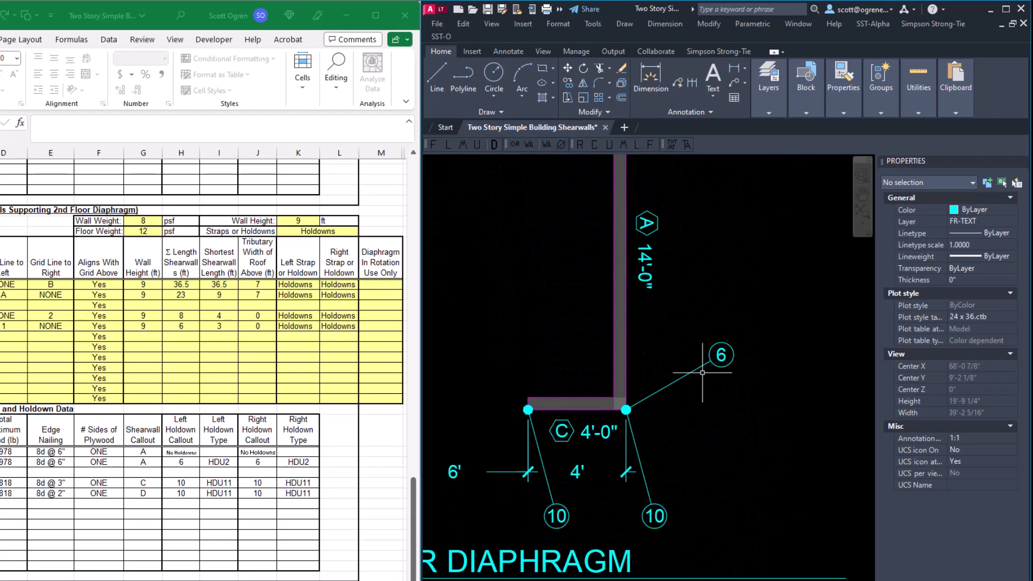
pyautogui.click(720, 354)
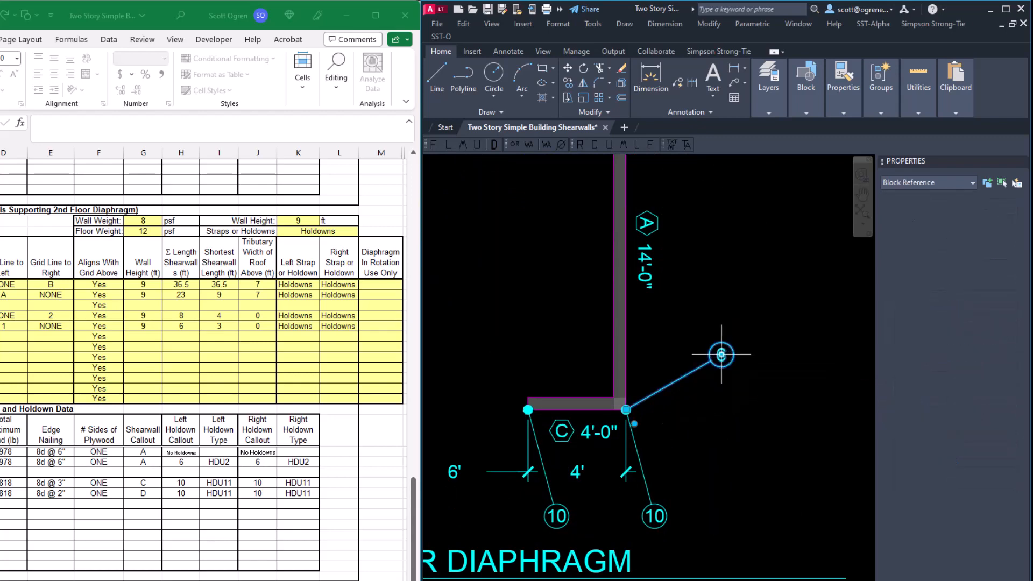
pyautogui.press('Delete')
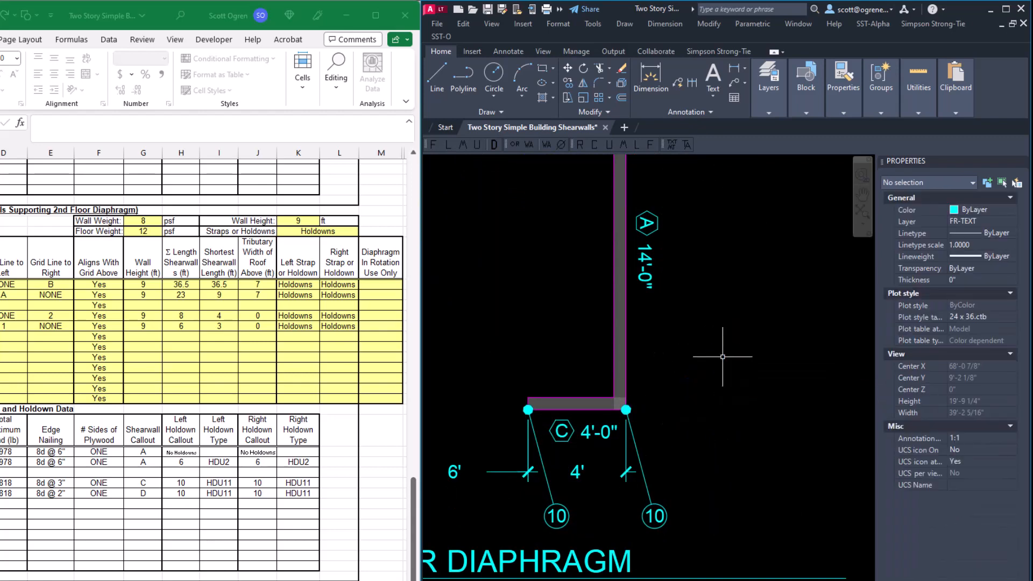
pyautogui.click(633, 419)
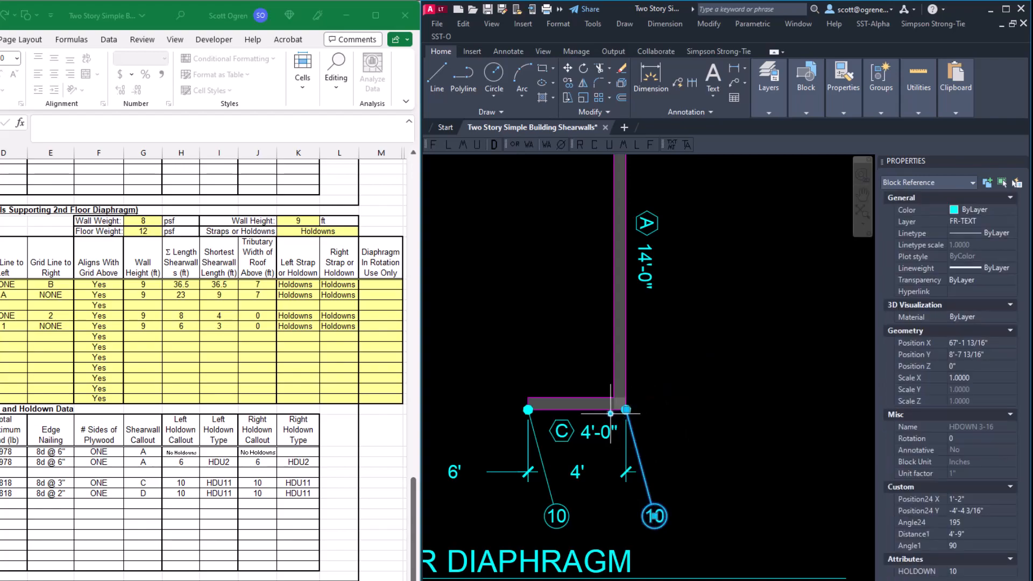
pyautogui.click(654, 515)
pyautogui.click(681, 505)
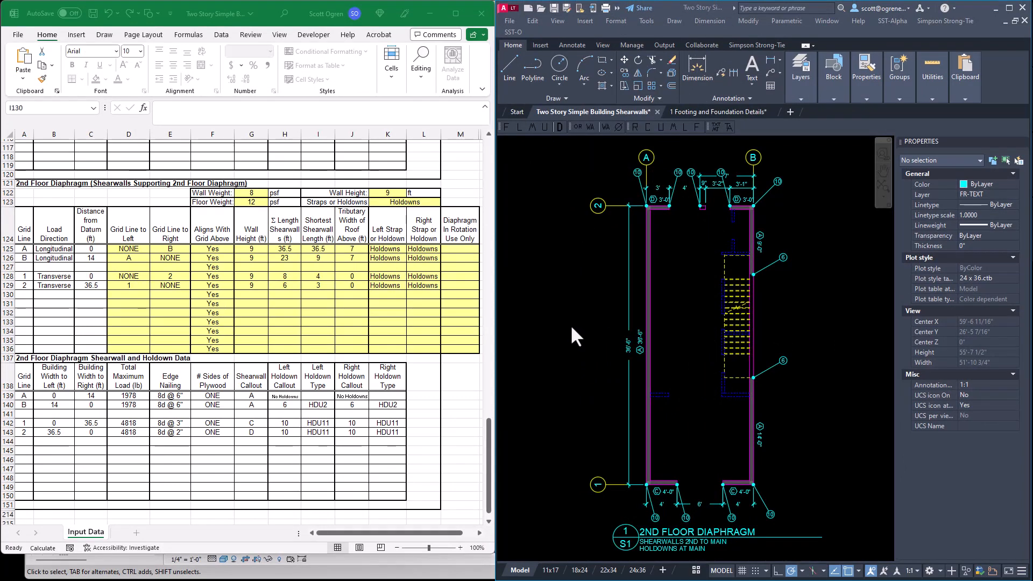
# Review the finished 2nd Floor Diaphragm plan, then examine foundation details 1.1 Standard Foundation and 1.3 Footing at PAB8 Anchor Bolts.
pyautogui.click(564, 337)
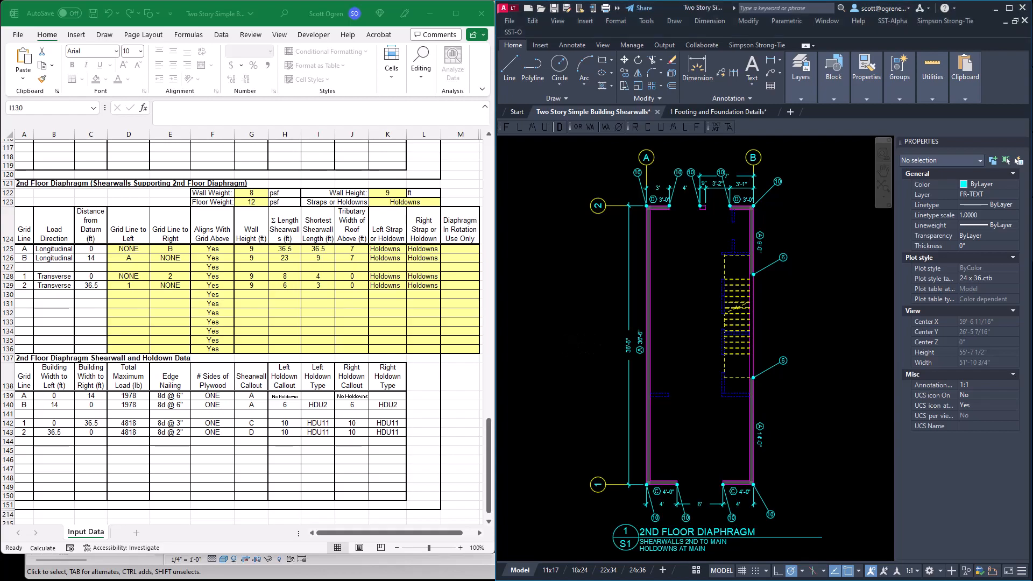
pyautogui.moveTo(592, 334); pyautogui.dragTo(875, 334, button='middle')
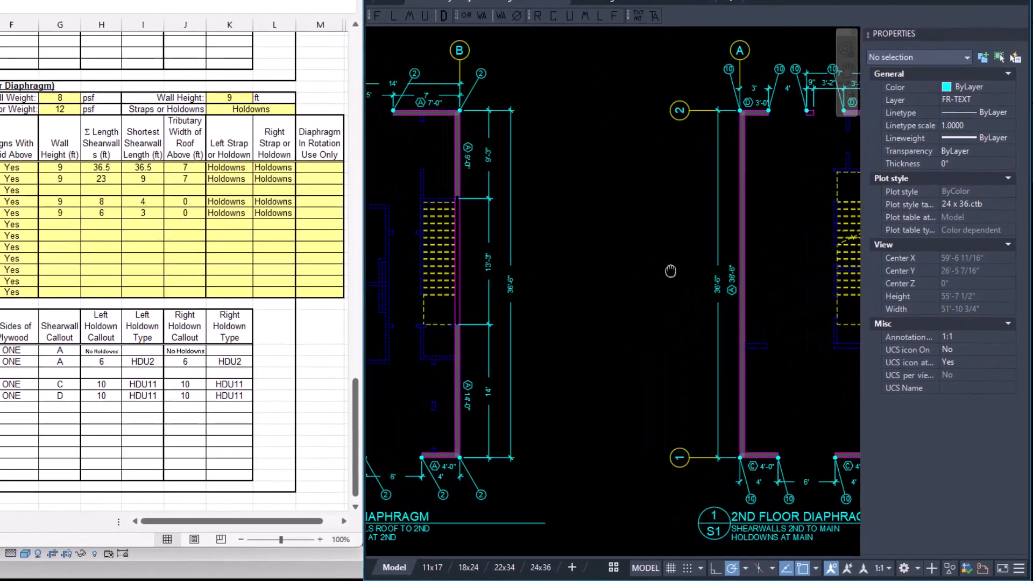
pyautogui.moveTo(837, 272); pyautogui.dragTo(531, 266, button='middle')
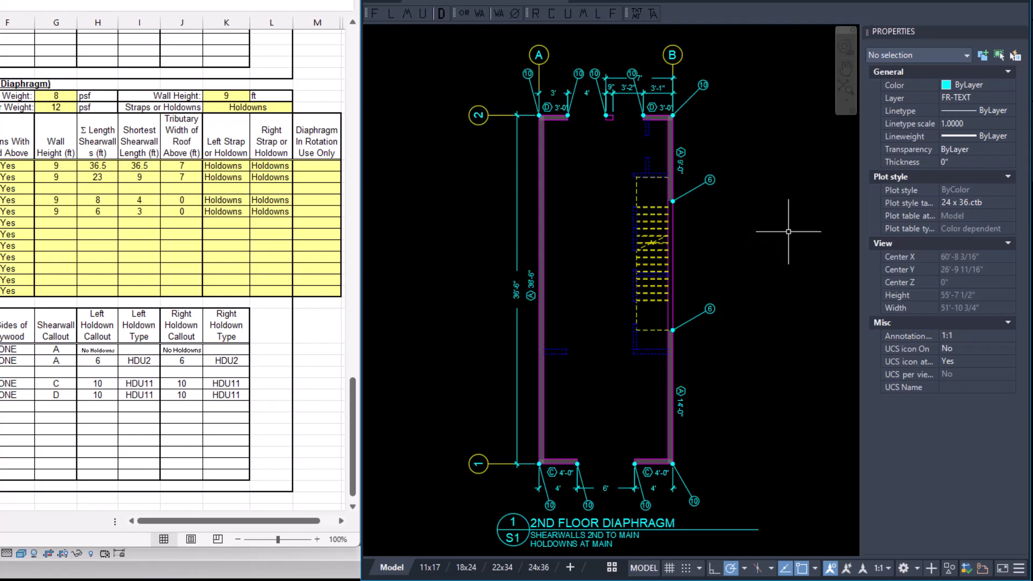
pyautogui.moveTo(795, 226)
pyautogui.mouseDown(button='middle')
pyautogui.moveTo(659, 260)
pyautogui.moveTo(367, 435)
pyautogui.mouseUp(button='middle')
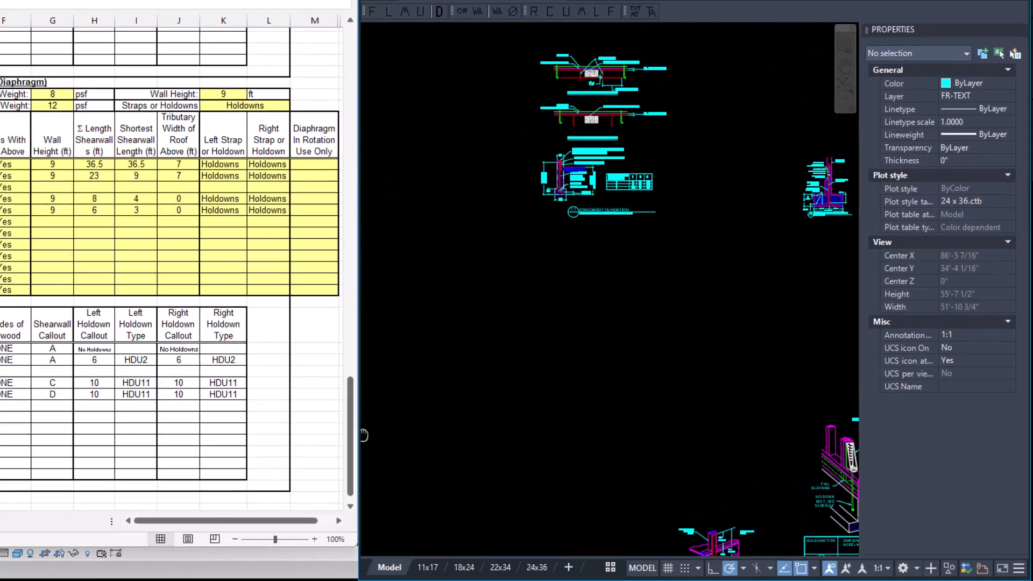
pyautogui.moveTo(618, 303); pyautogui.dragTo(580, 369, button='middle')
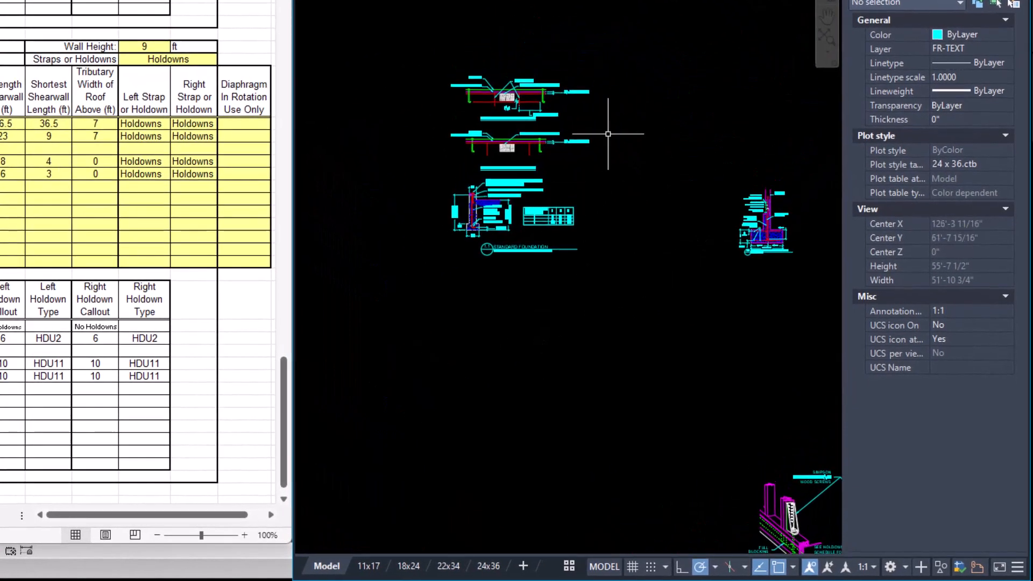
pyautogui.scroll(2, 654, 163)
pyautogui.moveTo(595, 180); pyautogui.dragTo(698, 190, button='middle')
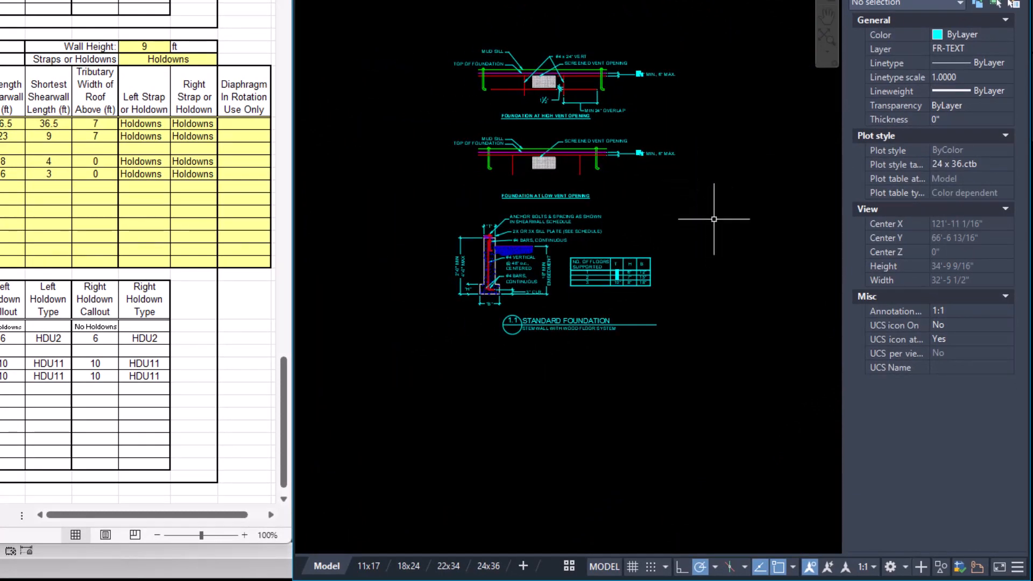
pyautogui.scroll(2, 694, 211)
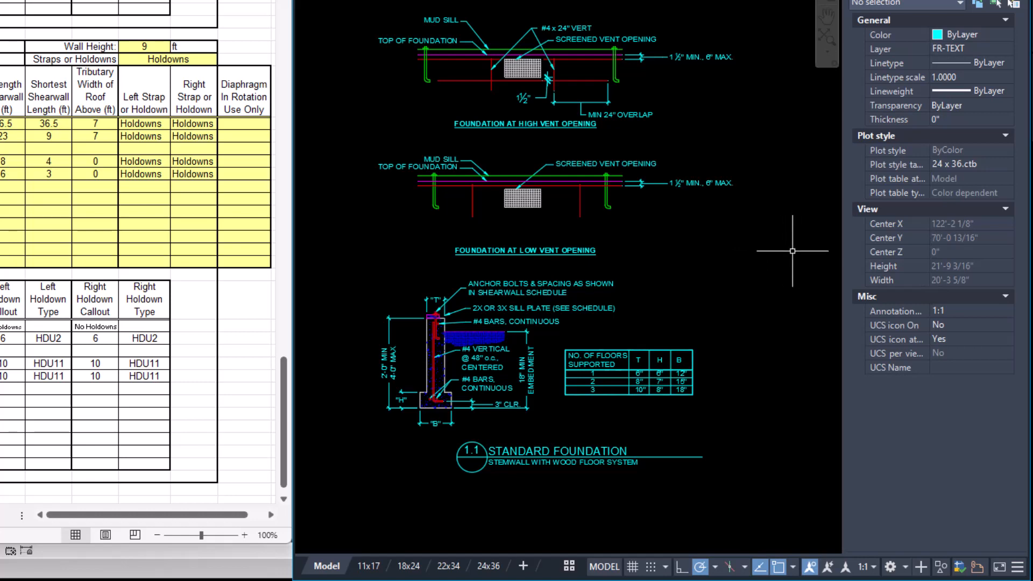
pyautogui.moveTo(795, 257); pyautogui.dragTo(220, 180, button='middle')
pyautogui.scroll(4, 697, 283)
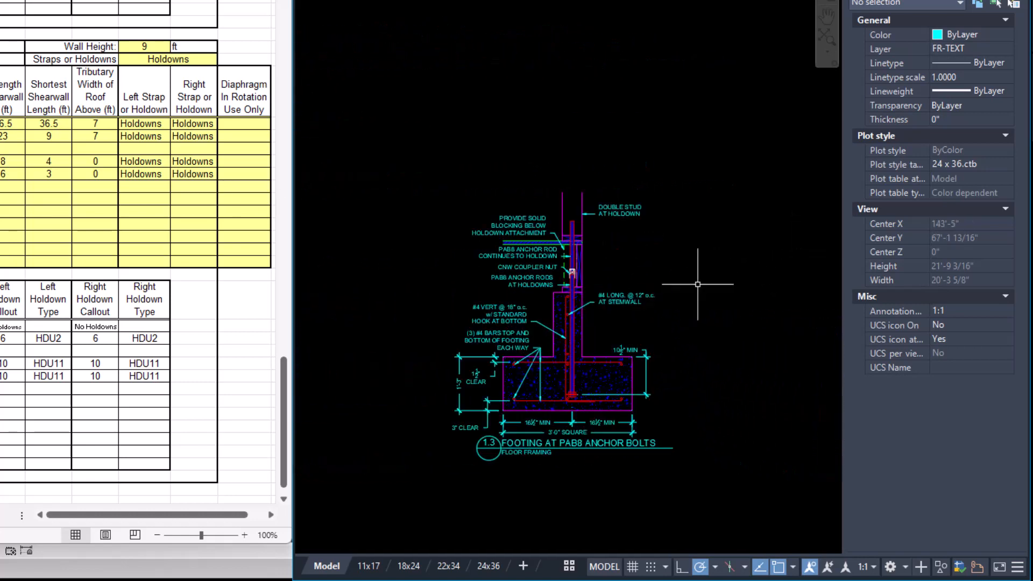
pyautogui.moveTo(719, 250); pyautogui.dragTo(722, 245, button='middle')
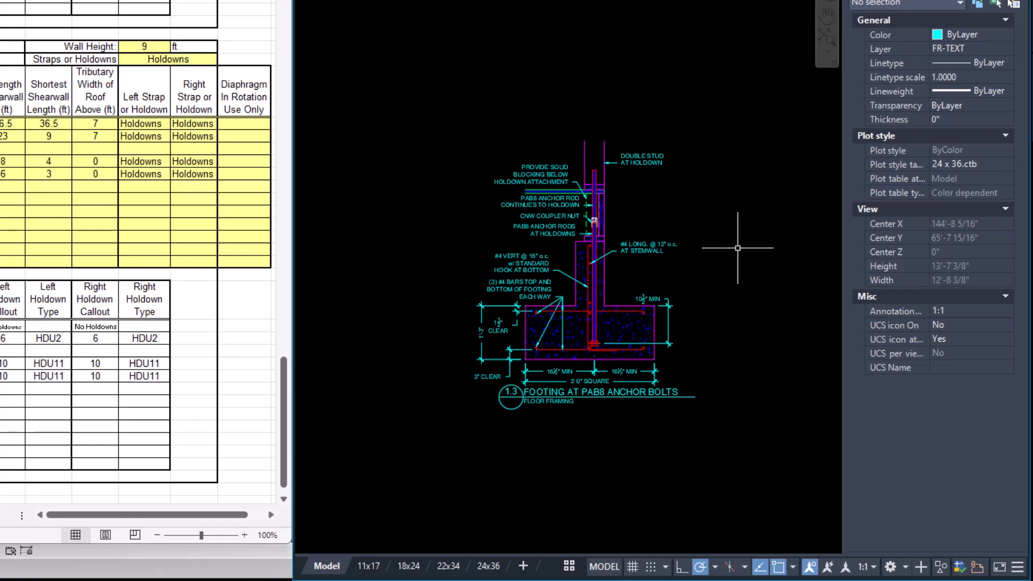
# Examine the shearwall schedule 3.1, the gable end wall bracing detail 3.5 and the typical shear transfer details 3.7.
pyautogui.scroll(-2, 739, 250)
pyautogui.moveTo(740, 250)
pyautogui.mouseDown(button='middle')
pyautogui.moveTo(369, 265)
pyautogui.moveTo(715, 258)
pyautogui.moveTo(534, 339)
pyautogui.moveTo(350, 353)
pyautogui.mouseUp(button='middle')
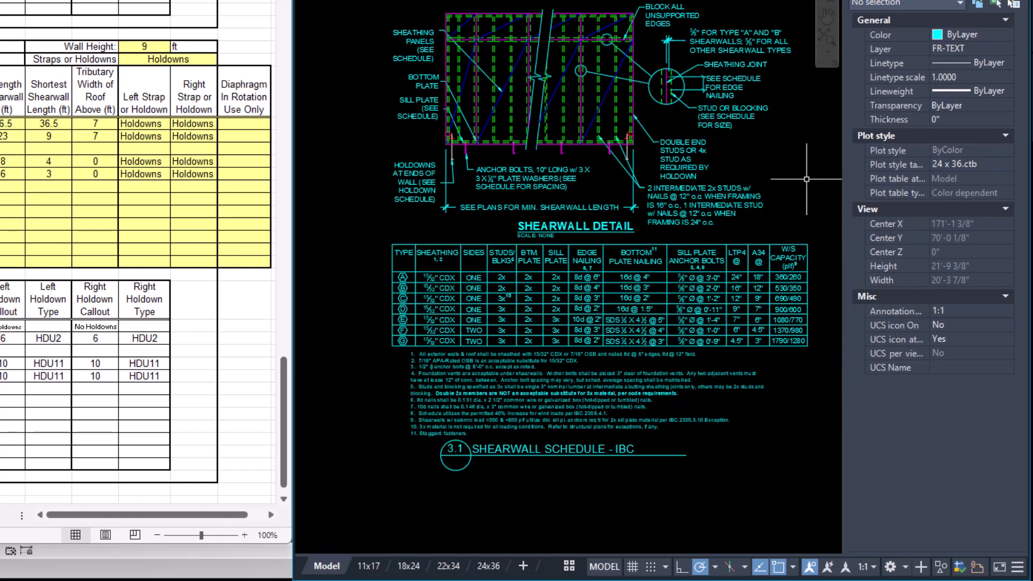
pyautogui.moveTo(806, 179); pyautogui.dragTo(463, 202, button='middle')
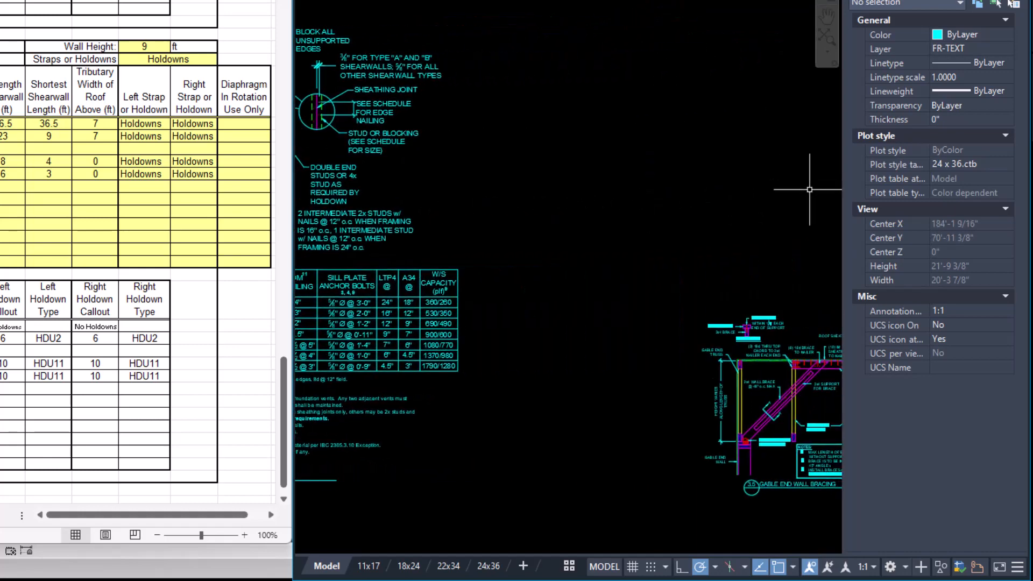
pyautogui.moveTo(806, 189); pyautogui.dragTo(604, 88, button='middle')
pyautogui.scroll(2, 590, 186)
pyautogui.moveTo(591, 186); pyautogui.dragTo(638, 45, button='middle')
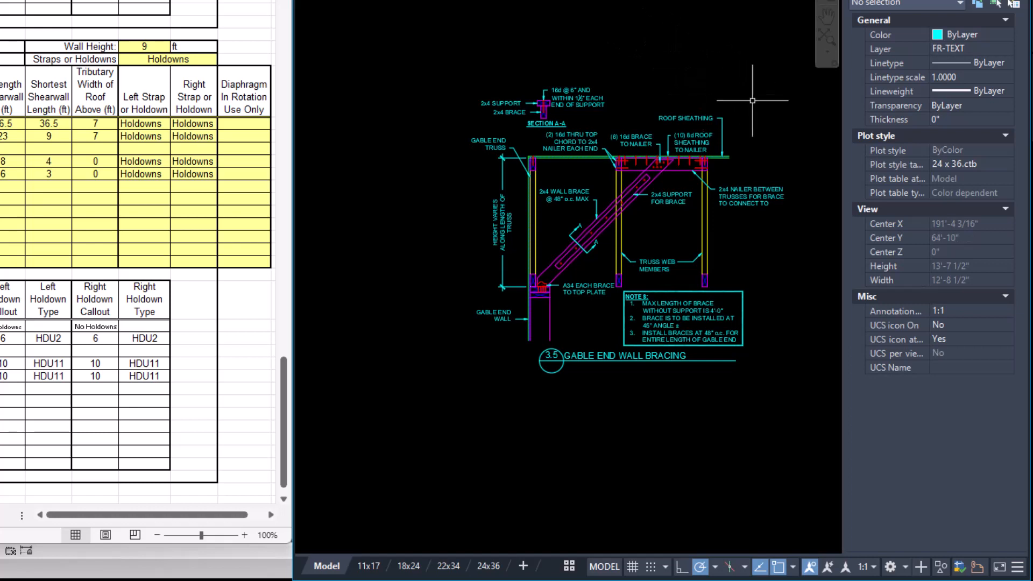
pyautogui.moveTo(773, 127); pyautogui.dragTo(434, 172, button='middle')
pyautogui.scroll(-2, 559, 160)
pyautogui.scroll(5, 670, 192)
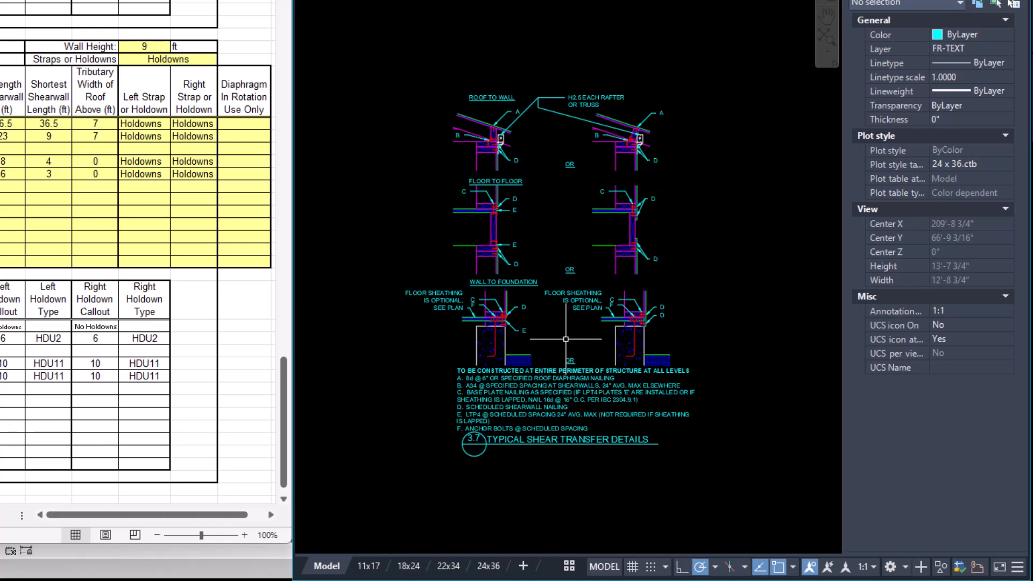
pyautogui.scroll(3, 570, 335)
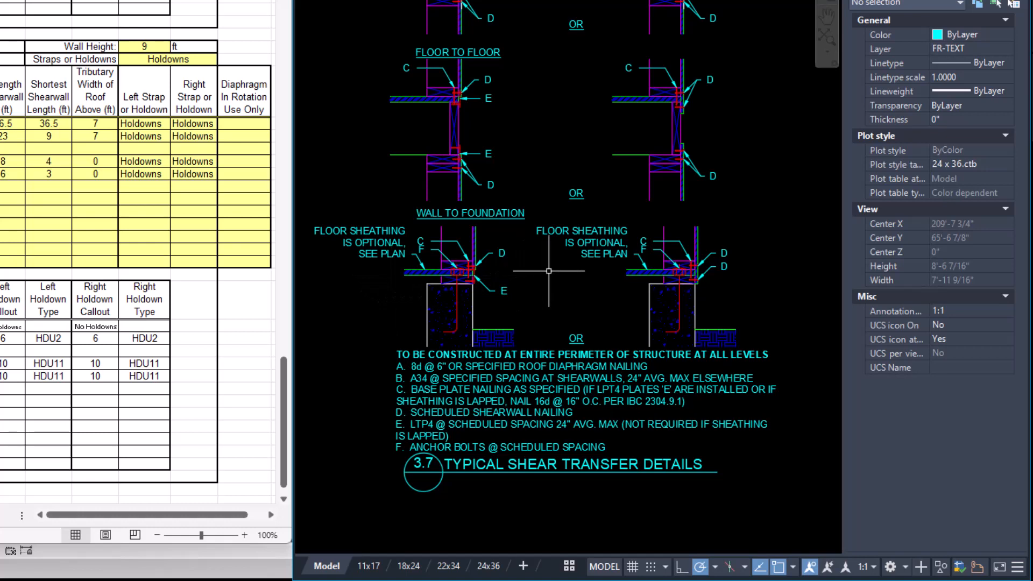
pyautogui.scroll(-3, 551, 272)
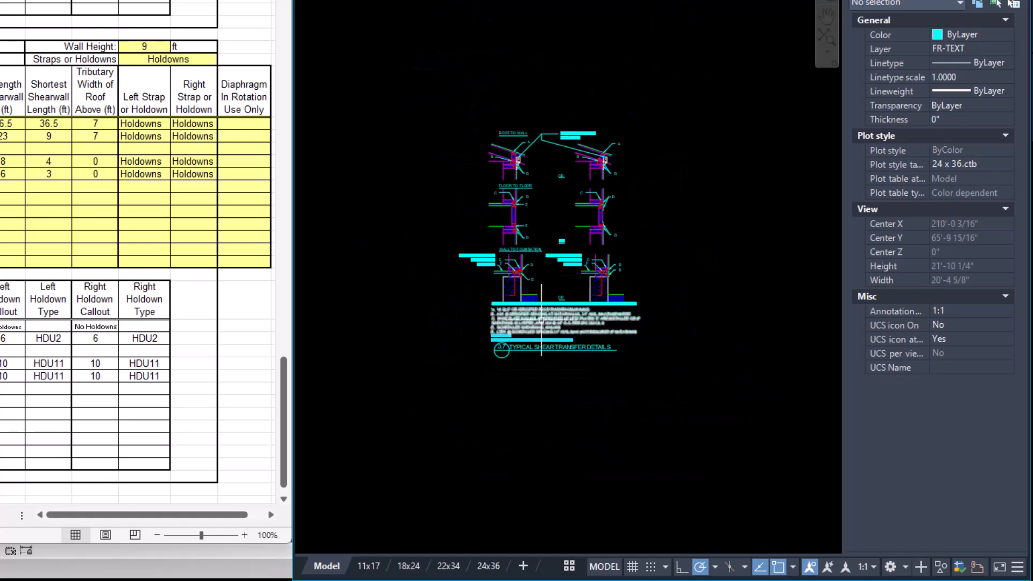
# Examine the shearwall holdown schedule 8.1, the MSTC strap detail 8.2 and the HDU and HHDQ holdown detail 8.4.
pyautogui.moveTo(532, 359)
pyautogui.mouseDown(button='middle')
pyautogui.moveTo(660, 290)
pyautogui.moveTo(817, 168)
pyautogui.mouseUp(button='middle')
pyautogui.moveTo(536, 335); pyautogui.dragTo(754, 113, button='middle')
pyautogui.scroll(-2, 721, 279)
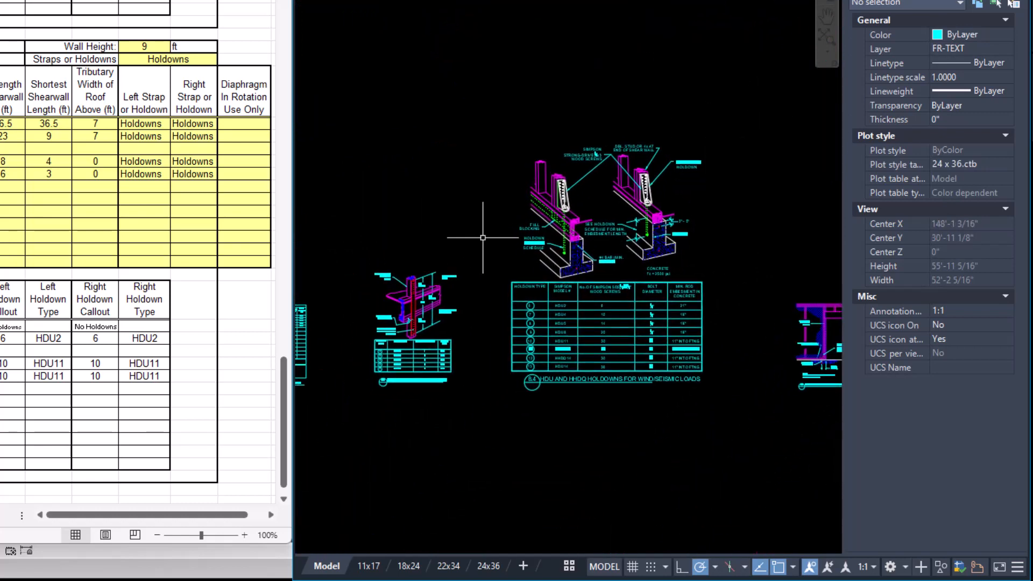
pyautogui.moveTo(380, 306); pyautogui.dragTo(543, 281, button='middle')
pyautogui.scroll(5, 577, 267)
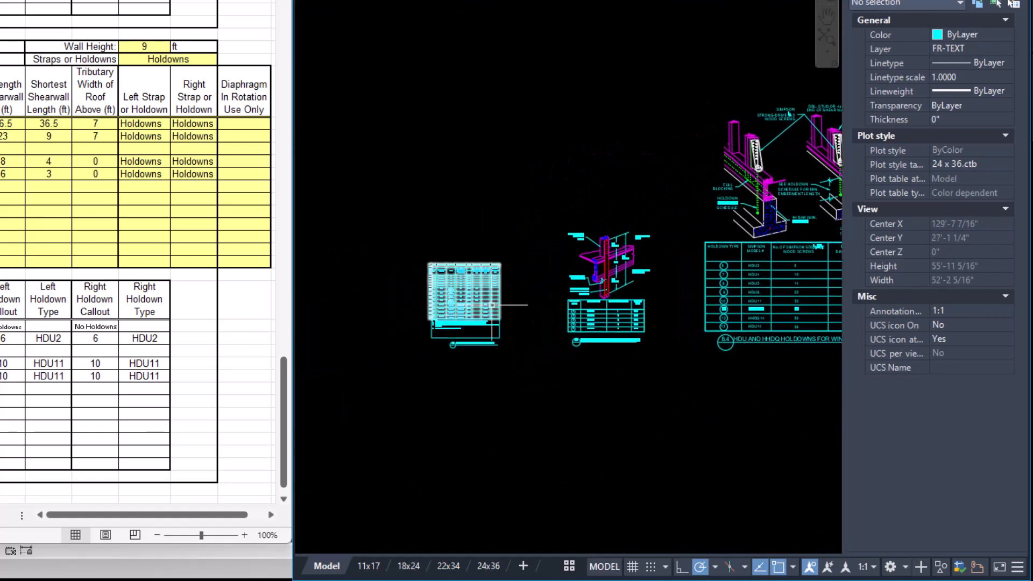
pyautogui.moveTo(538, 288); pyautogui.dragTo(638, 277, button='middle')
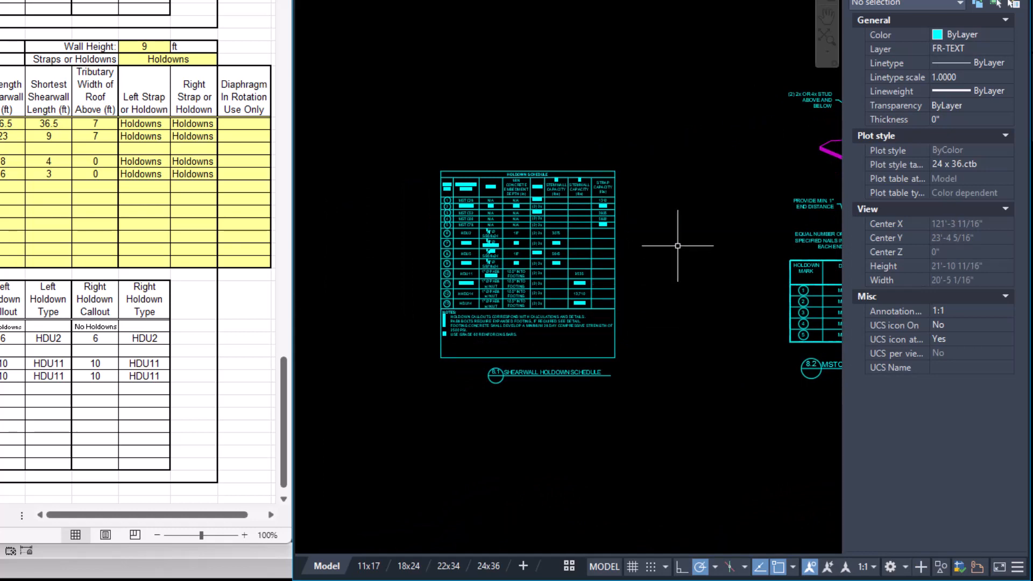
pyautogui.scroll(2, 597, 277)
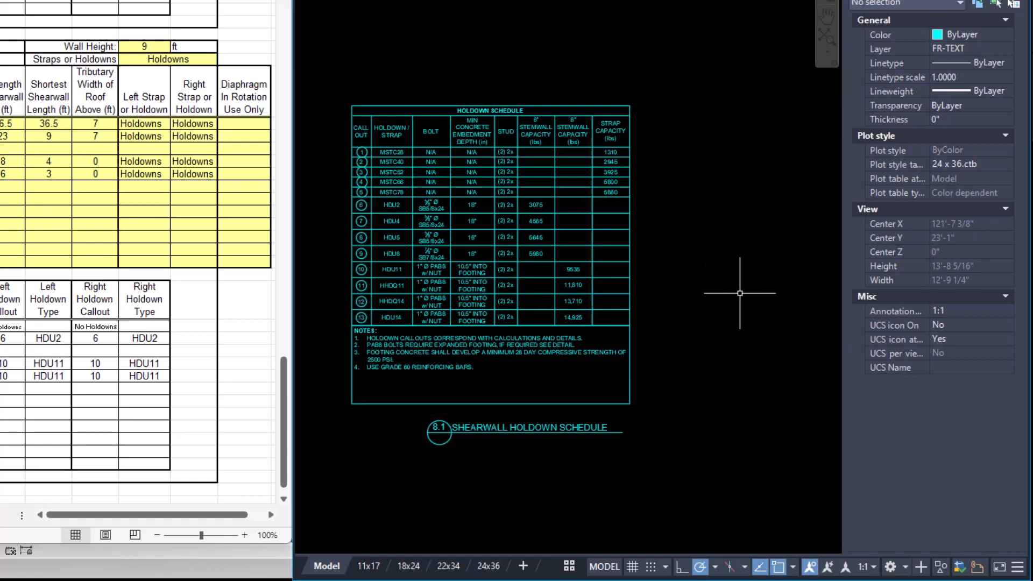
pyautogui.moveTo(725, 363)
pyautogui.mouseDown(button='middle')
pyautogui.moveTo(763, 360)
pyautogui.moveTo(611, 346)
pyautogui.moveTo(410, 350)
pyautogui.mouseUp(button='middle')
pyautogui.moveTo(761, 286); pyautogui.dragTo(644, 323, button='middle')
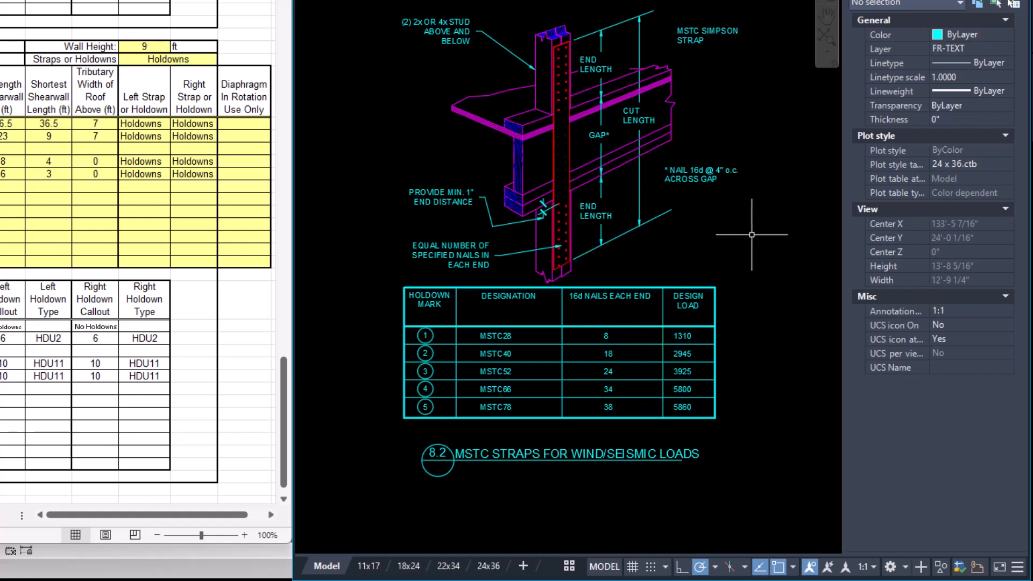
pyautogui.moveTo(783, 262); pyautogui.dragTo(318, 287, button='middle')
pyautogui.scroll(-2, 585, 274)
pyautogui.moveTo(633, 271)
pyautogui.mouseDown(button='middle')
pyautogui.moveTo(574, 285)
pyautogui.moveTo(560, 306)
pyautogui.mouseUp(button='middle')
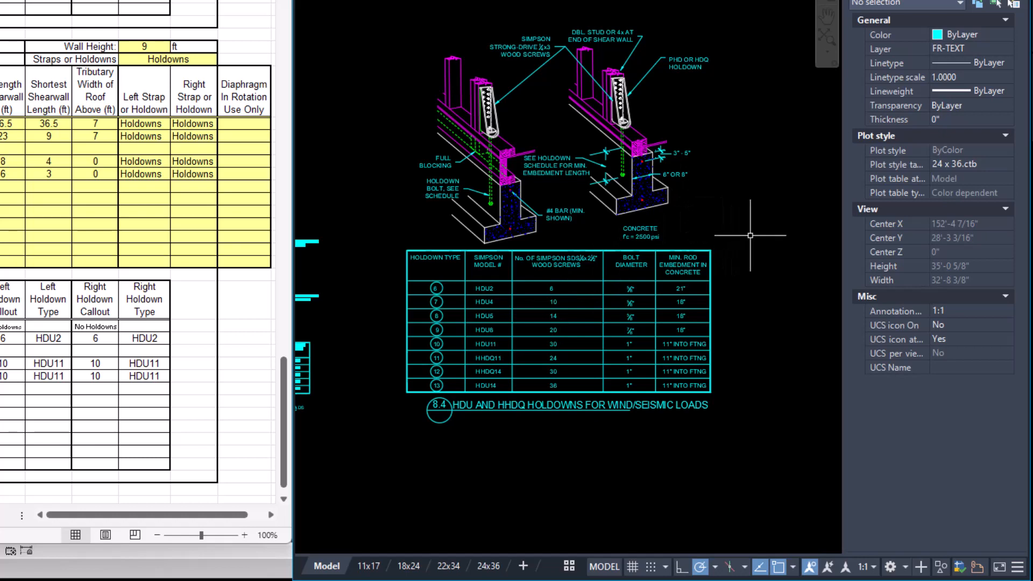
# Examine the end-of-shearwall details 8.9 at a door opening and 8.10 at a wall corner.
pyautogui.moveTo(772, 238)
pyautogui.mouseDown(button='middle')
pyautogui.moveTo(666, 251)
pyautogui.moveTo(470, 245)
pyautogui.mouseUp(button='middle')
pyautogui.scroll(2, 704, 254)
pyautogui.moveTo(710, 261); pyautogui.dragTo(687, 109, button='middle')
pyautogui.scroll(2, 609, 221)
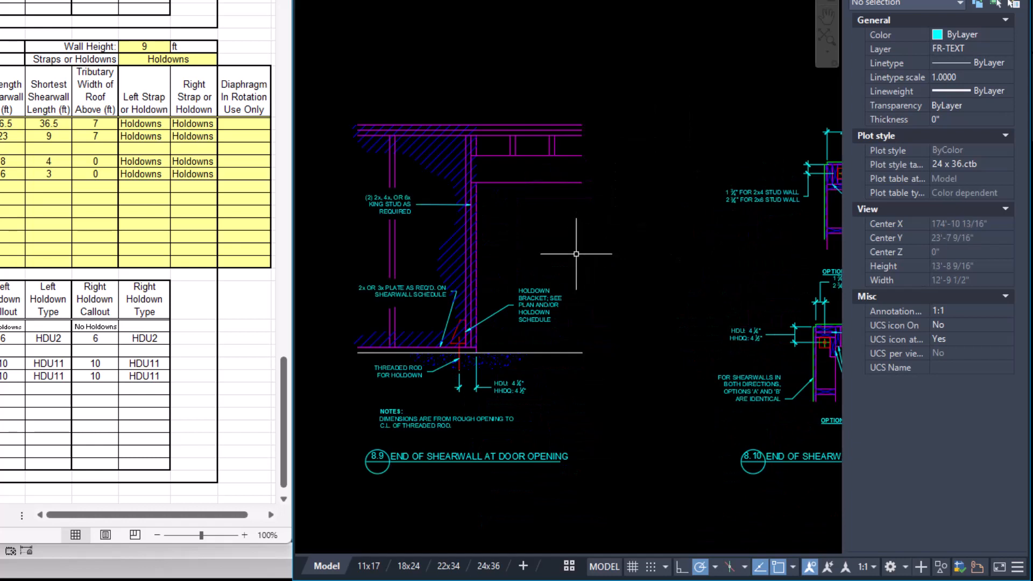
pyautogui.moveTo(613, 272); pyautogui.dragTo(655, 254, button='middle')
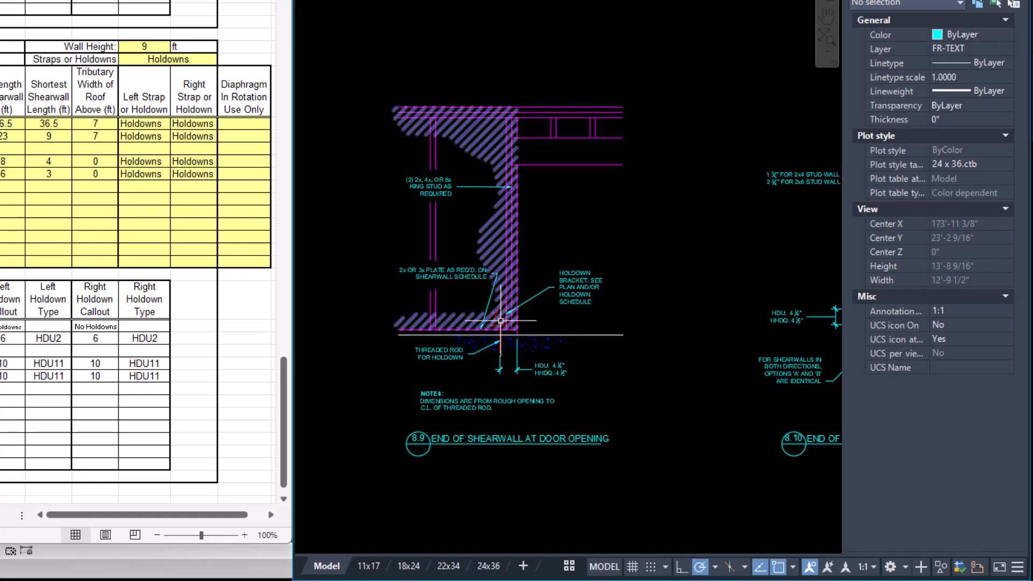
pyautogui.moveTo(687, 352)
pyautogui.mouseDown(button='middle')
pyautogui.moveTo(677, 366)
pyautogui.moveTo(396, 369)
pyautogui.mouseUp(button='middle')
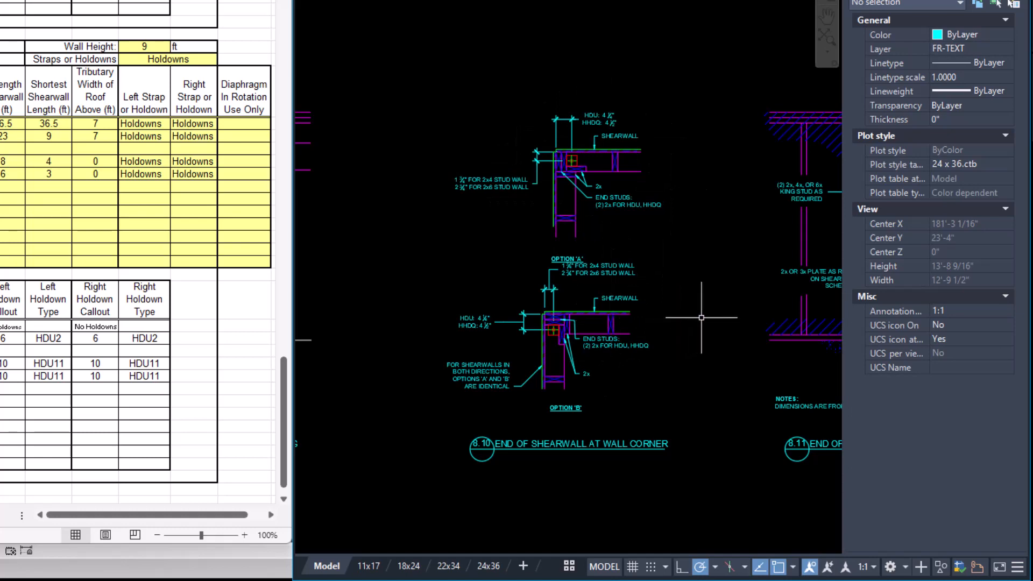
# Examine detail 8.11 End of Shearwall at Window Opening, then look over the arrangement of all the construction details.
pyautogui.moveTo(701, 317); pyautogui.dragTo(413, 311, button='middle')
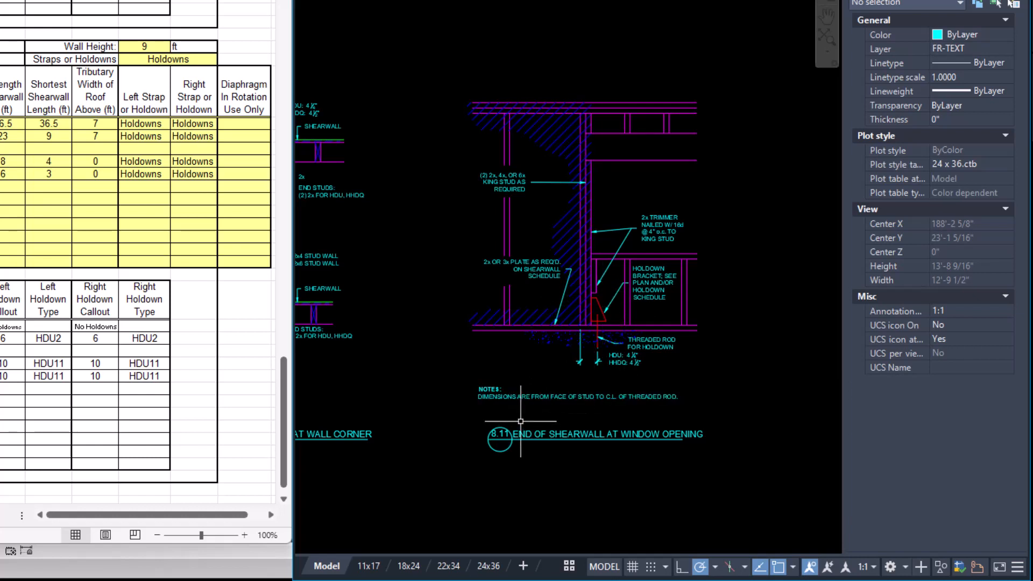
pyautogui.scroll(-1, 520, 421)
pyautogui.scroll(-1, 483, 425)
pyautogui.moveTo(476, 429); pyautogui.dragTo(736, 366, button='middle')
pyautogui.scroll(-1, 657, 373)
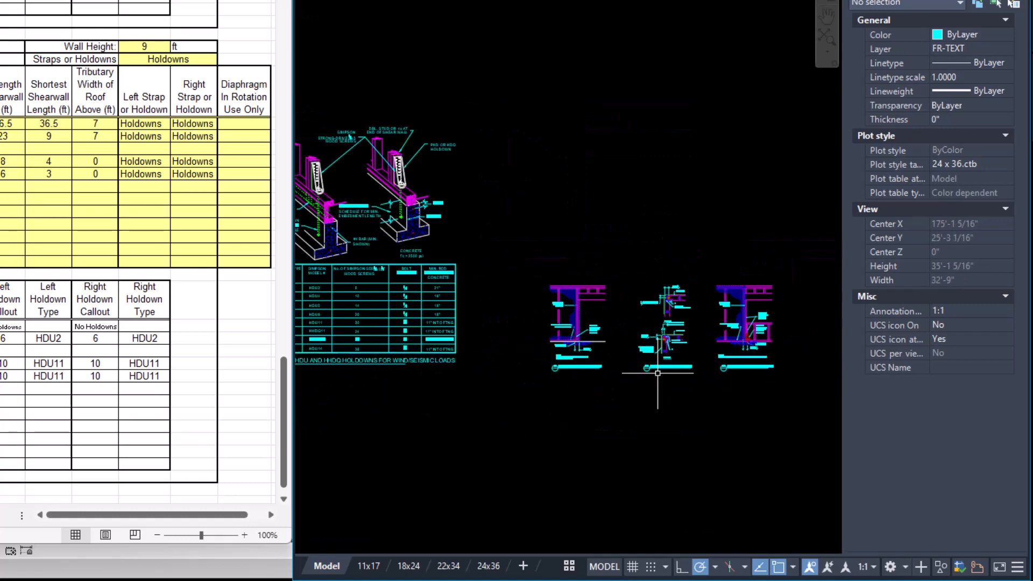
pyautogui.scroll(-2, 538, 382)
pyautogui.moveTo(523, 397)
pyautogui.mouseDown(button='middle')
pyautogui.moveTo(636, 396)
pyautogui.moveTo(683, 402)
pyautogui.moveTo(710, 422)
pyautogui.moveTo(682, 415)
pyautogui.mouseUp(button='middle')
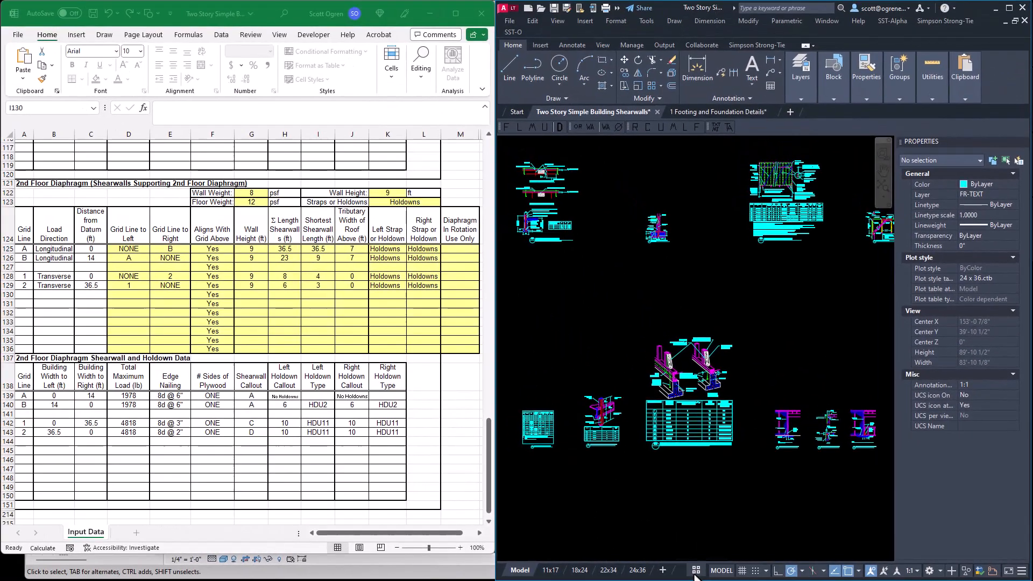
# Open the 24x36 SWP layout and check the Roof Diaphragm viewport by activating it and returning to paper space.
pyautogui.click(696, 572)
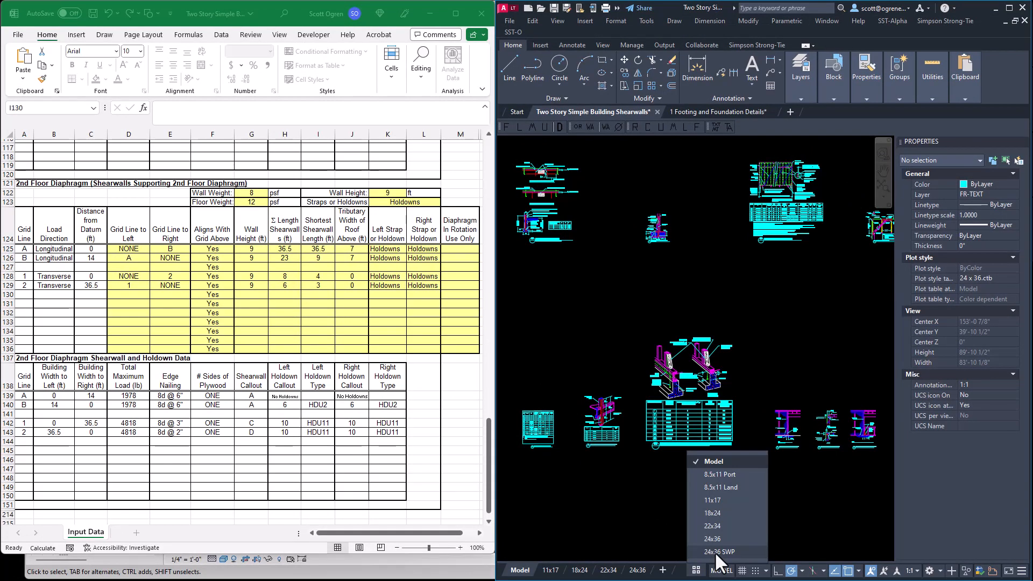
pyautogui.click(714, 551)
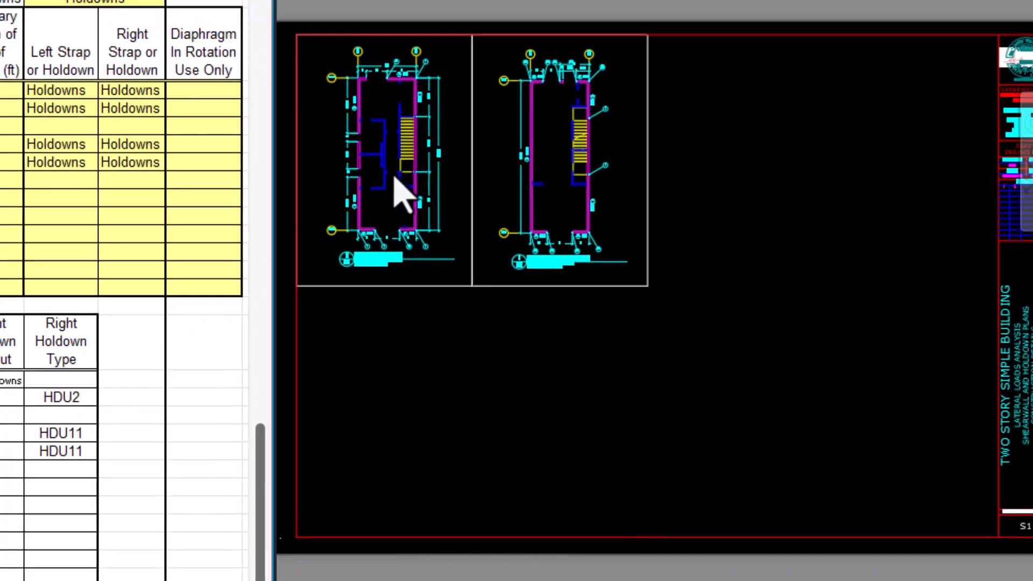
pyautogui.scroll(3, 397, 175)
pyautogui.moveTo(394, 168); pyautogui.dragTo(554, 210, button='middle')
pyautogui.doubleClick(555, 209)
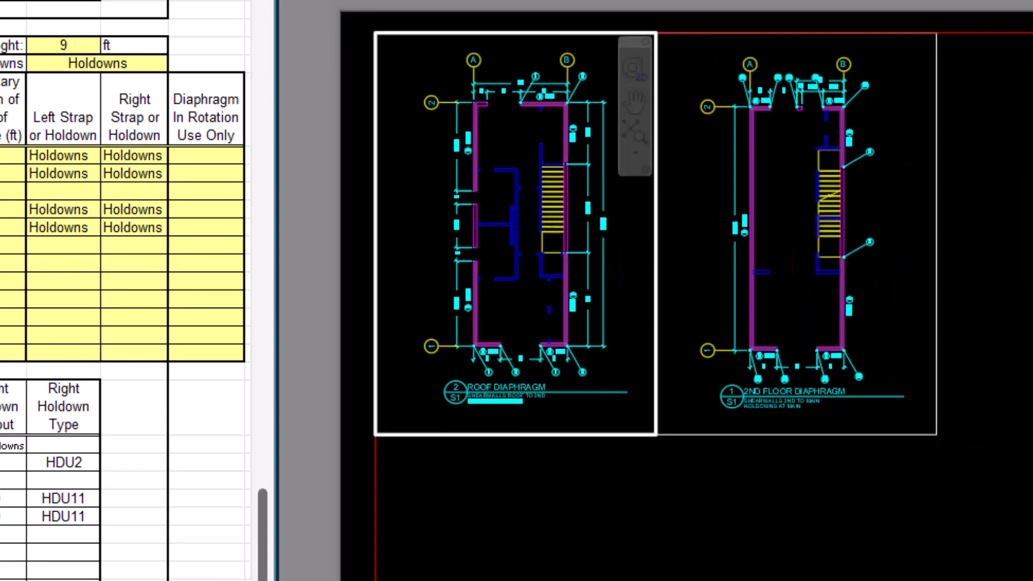
pyautogui.doubleClick(626, 556)
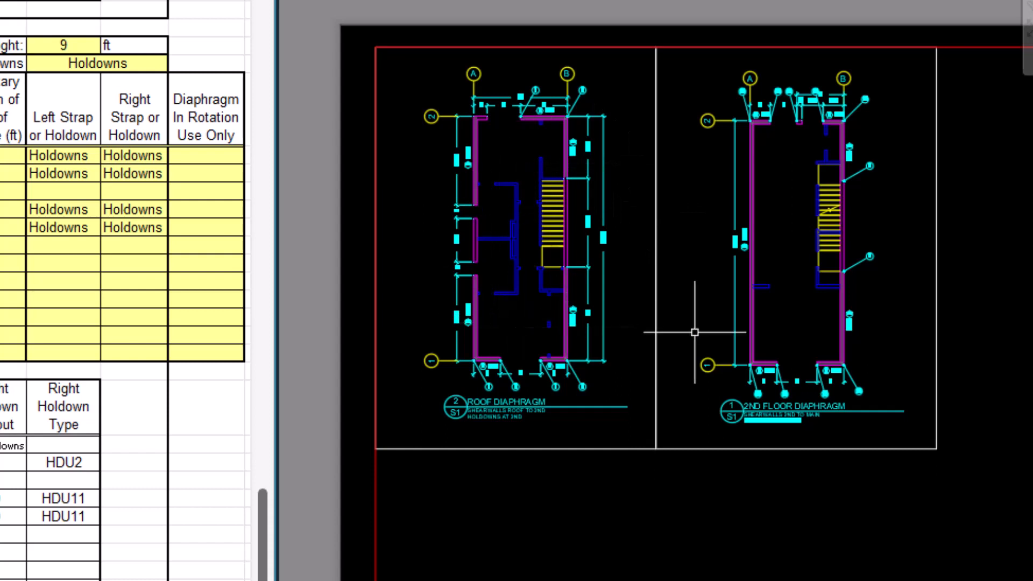
# Copy the 2nd Floor Diaphragm viewport twice so the copies fill the rest of the upper row up to the title block.
pyautogui.scroll(-2, 747, 337)
pyautogui.moveTo(747, 337); pyautogui.dragTo(597, 318, button='middle')
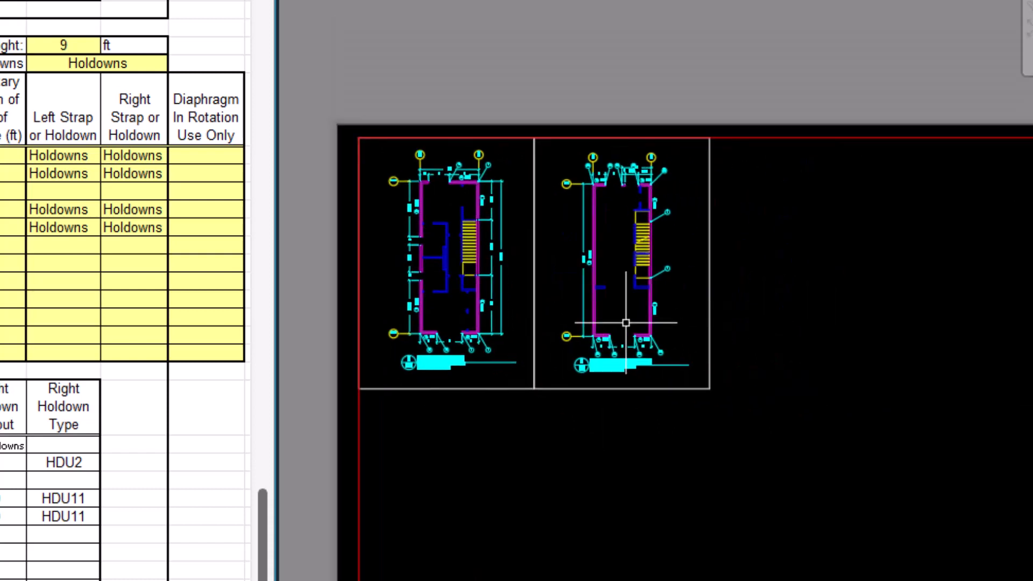
pyautogui.scroll(2, 602, 334)
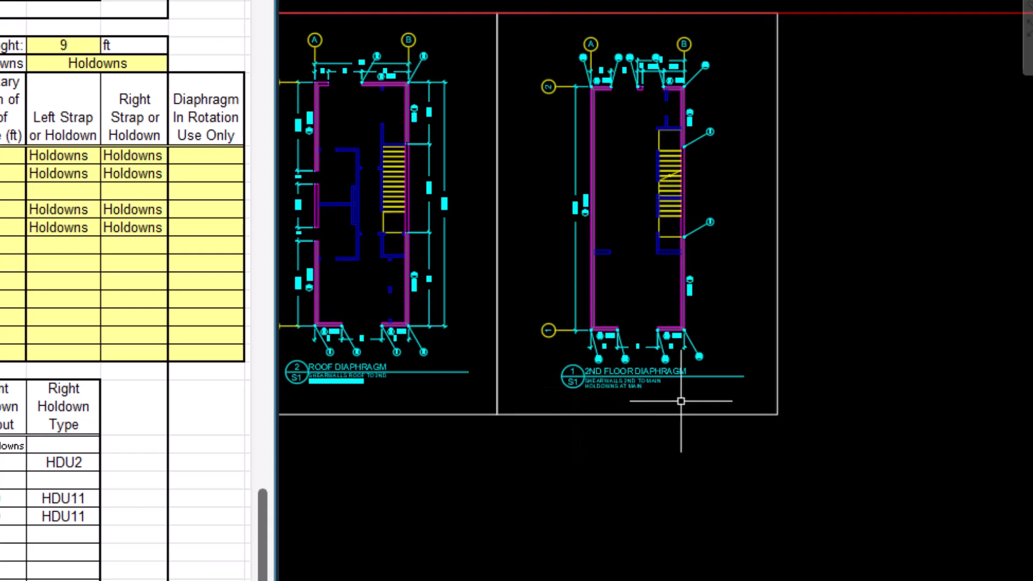
pyautogui.moveTo(773, 382); pyautogui.dragTo(637, 382, button='middle')
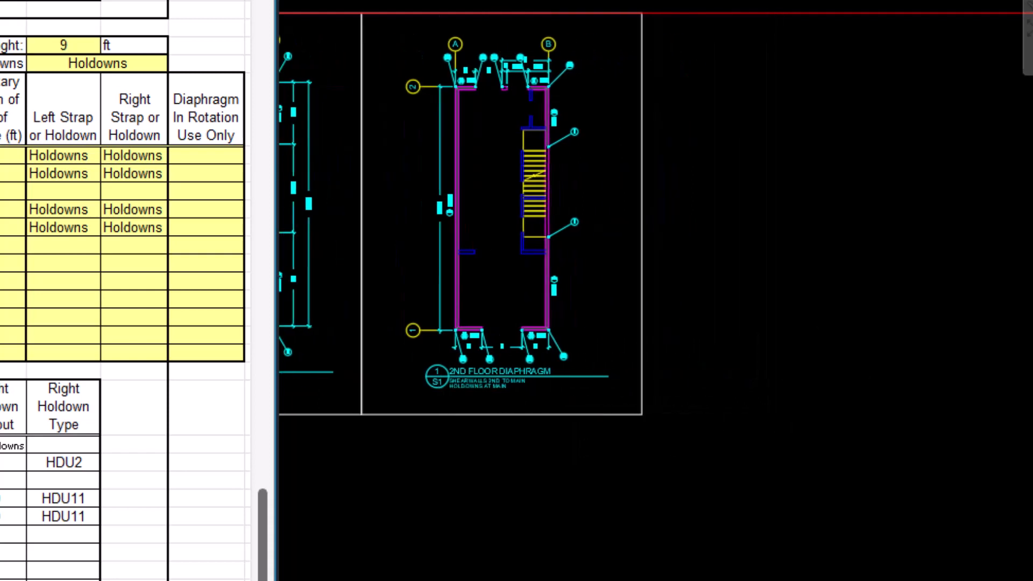
pyautogui.click(678, 379)
pyautogui.click(622, 362)
pyautogui.scroll(-2, 623, 356)
pyautogui.press('Return')
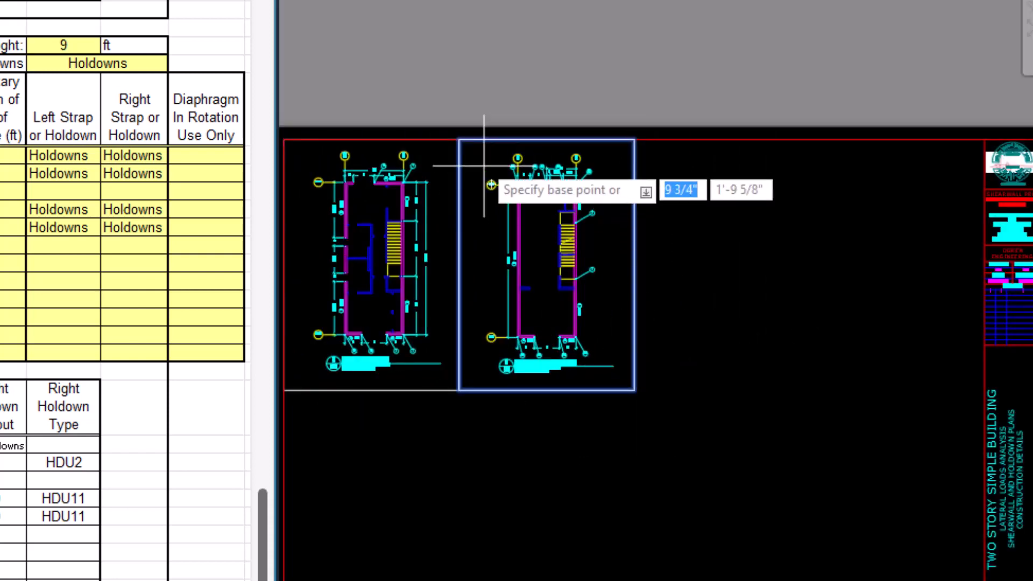
pyautogui.click(458, 140)
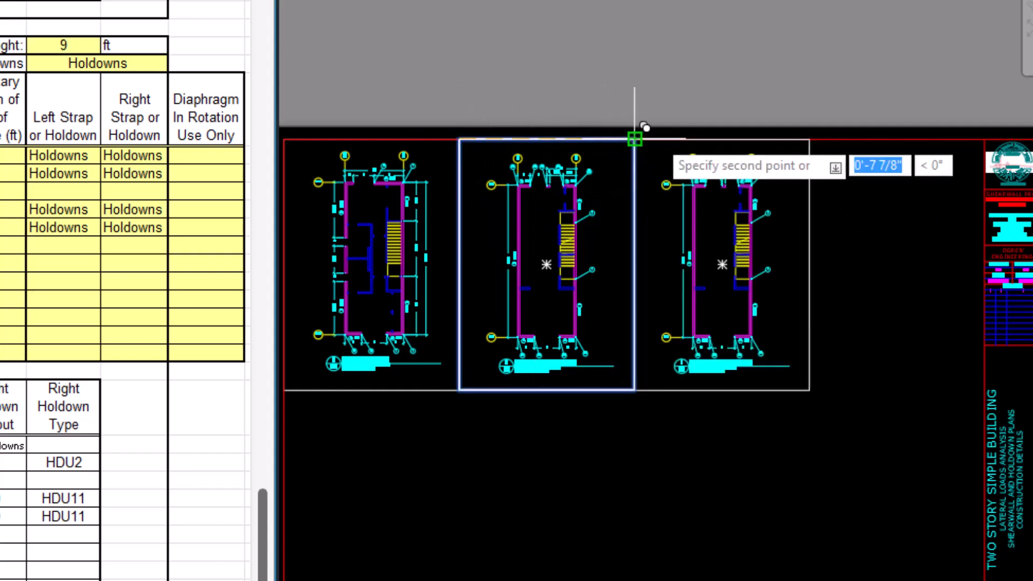
pyautogui.click(634, 140)
pyautogui.click(809, 140)
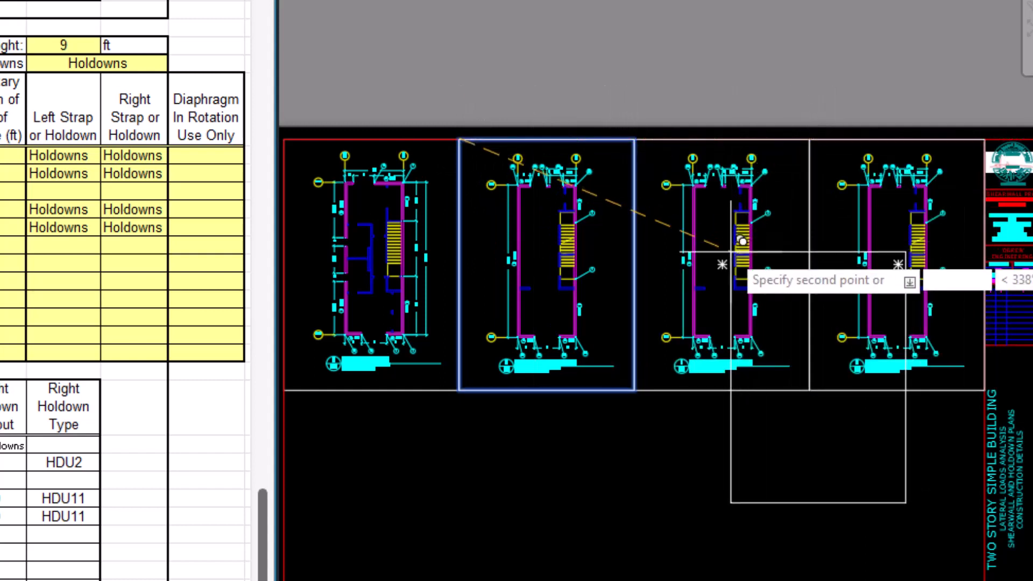
pyautogui.press('Escape')
# Show the 1.1 Standard Foundation detail in the third upper viewport, scaled to 1/2" = 1'-0" and centred.
pyautogui.doubleClick(714, 269)
pyautogui.moveTo(713, 270); pyautogui.dragTo(615, 380, button='middle')
pyautogui.scroll(-2, 707, 348)
pyautogui.moveTo(761, 289); pyautogui.dragTo(680, 300, button='middle')
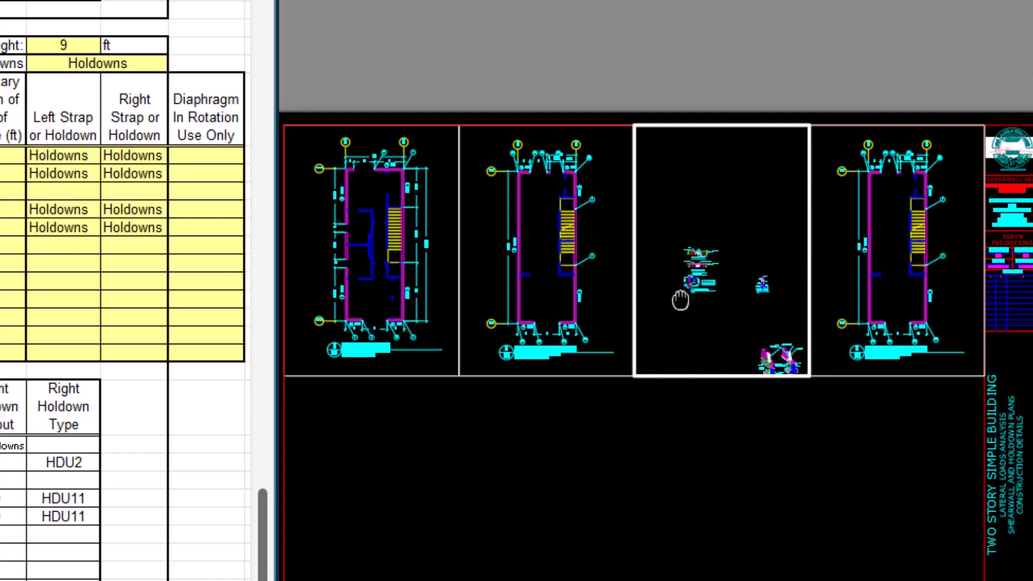
pyautogui.scroll(4, 719, 244)
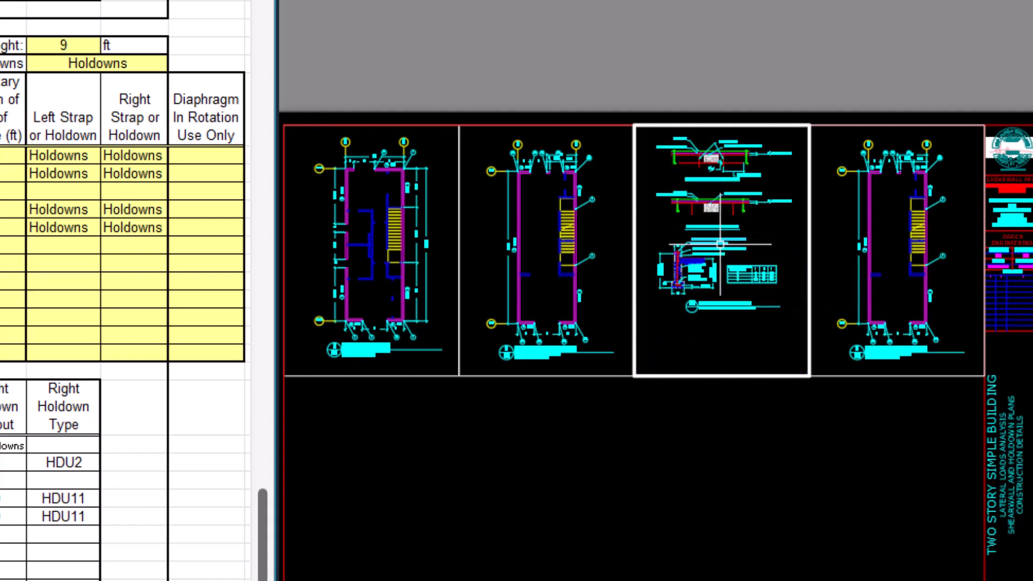
pyautogui.scroll(2, 720, 244)
pyautogui.click(720, 241)
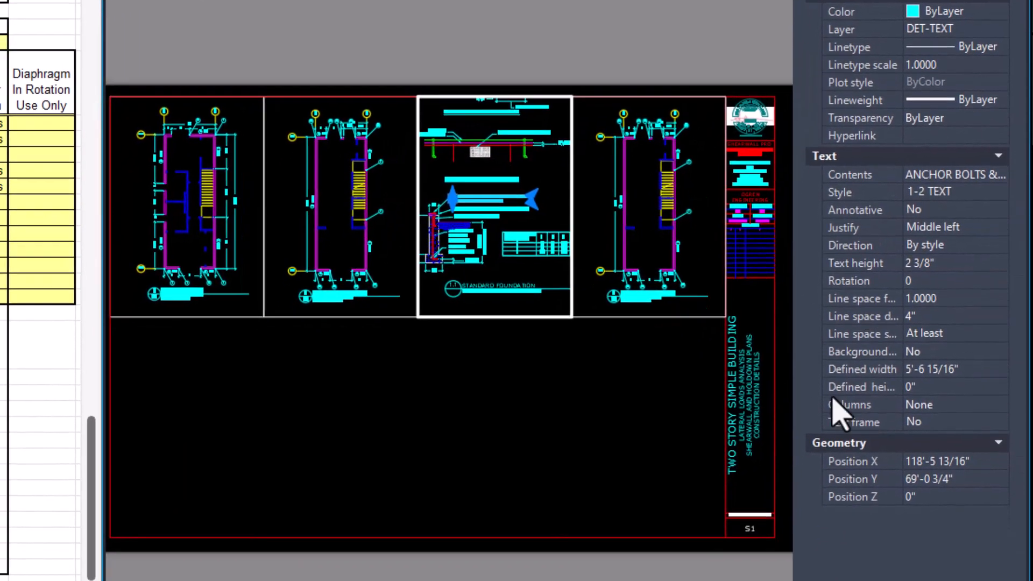
pyautogui.click(788, 578)
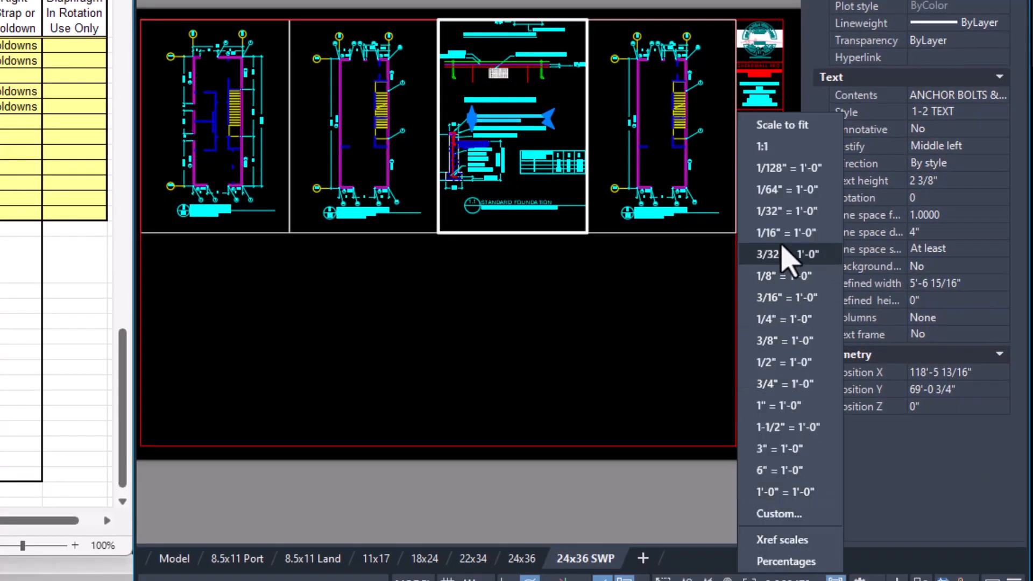
pyautogui.click(776, 364)
pyautogui.moveTo(504, 160); pyautogui.dragTo(503, 181, button='middle')
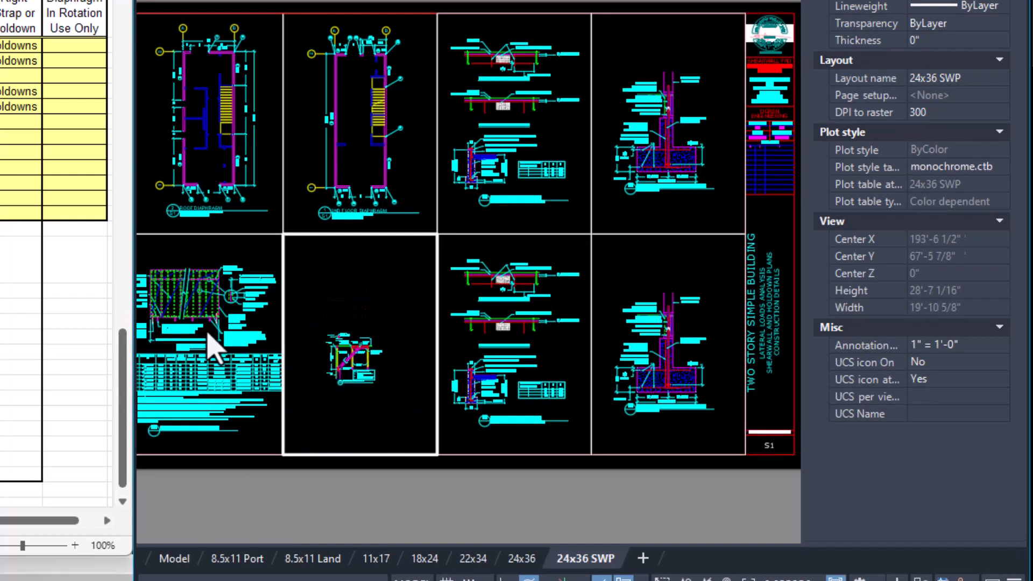
# Change the text style of the gable bracing detail's "(2) 16d THRU TOP" note and scale its viewport to 1/2" = 1'-0".
pyautogui.click(368, 349)
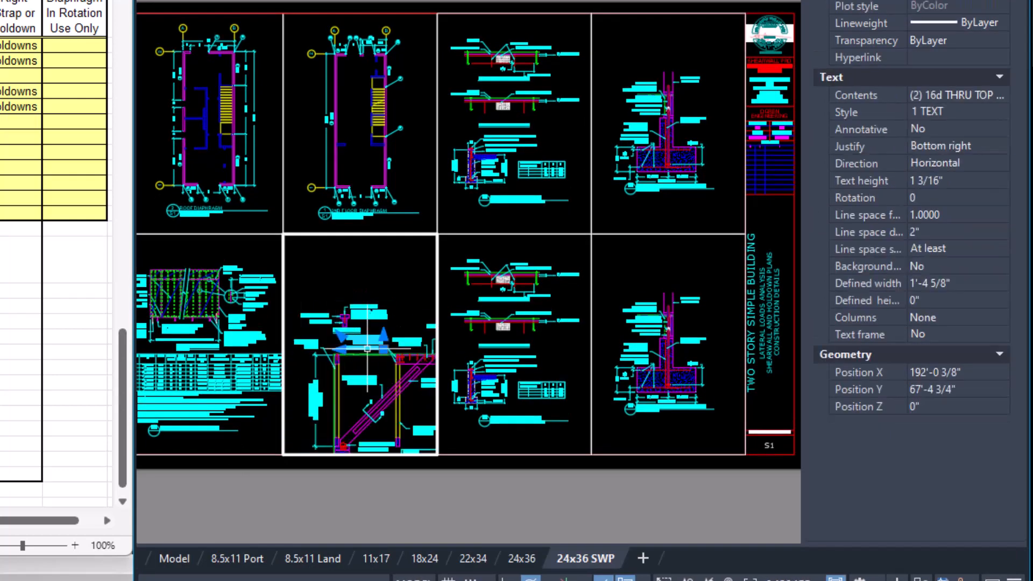
pyautogui.click(931, 118)
pyautogui.click(932, 118)
pyautogui.click(933, 141)
pyautogui.press('Escape')
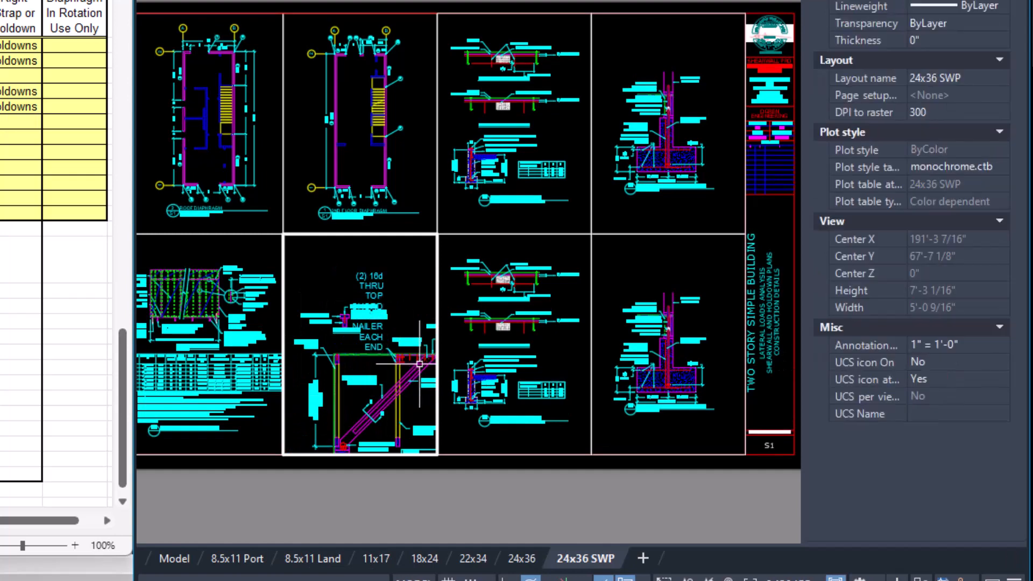
pyautogui.click(784, 579)
pyautogui.click(782, 368)
# Show the typical shear transfer details in the third lower viewport, scaled to 1" = 1'-0" and centred.
pyautogui.click(537, 330)
pyautogui.scroll(-4, 539, 329)
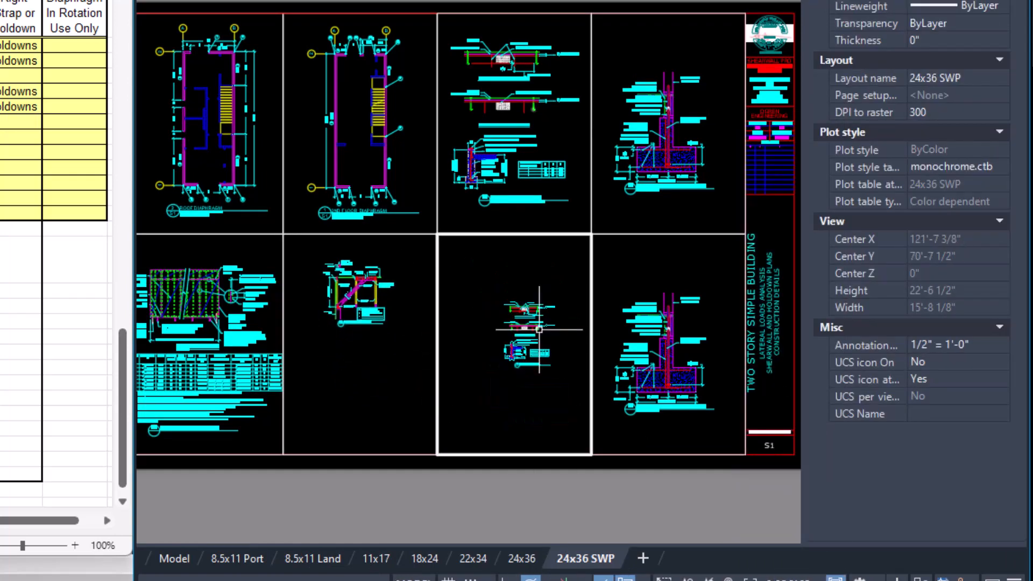
pyautogui.moveTo(539, 329); pyautogui.dragTo(457, 299, button='middle')
pyautogui.moveTo(565, 301); pyautogui.dragTo(458, 306, button='middle')
pyautogui.scroll(7, 534, 340)
pyautogui.click(480, 361)
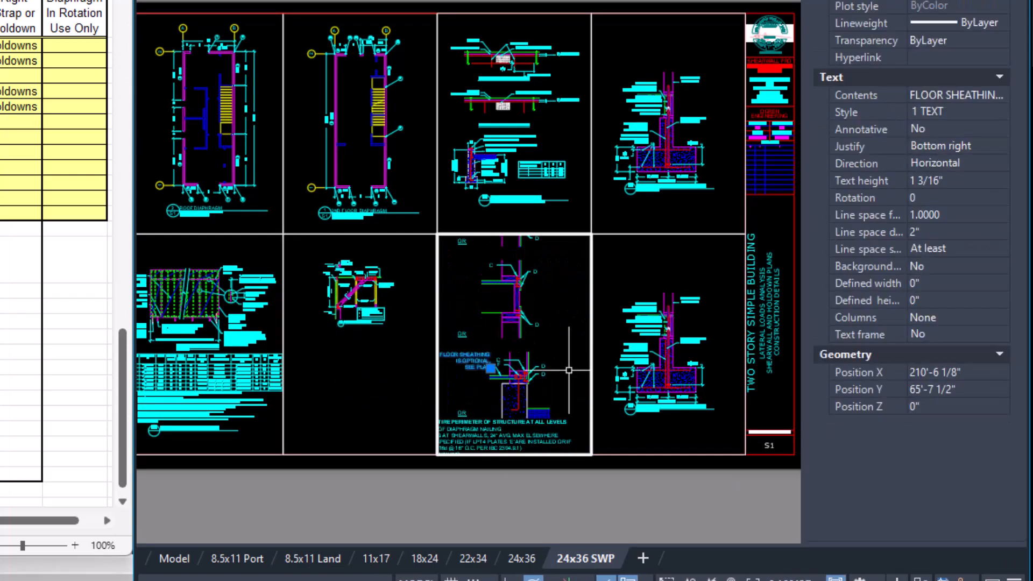
pyautogui.click(787, 579)
pyautogui.click(778, 406)
pyautogui.press('Escape')
pyautogui.moveTo(499, 344); pyautogui.dragTo(534, 351, button='middle')
# Centre the gable bracing detail in its viewport, clear the details from the fourth lower viewport and return to paper space.
pyautogui.click(386, 316)
pyautogui.moveTo(387, 317); pyautogui.dragTo(385, 363, button='middle')
pyautogui.click(623, 330)
pyautogui.moveTo(622, 330); pyautogui.dragTo(602, 494, button='middle')
pyautogui.doubleClick(598, 474)
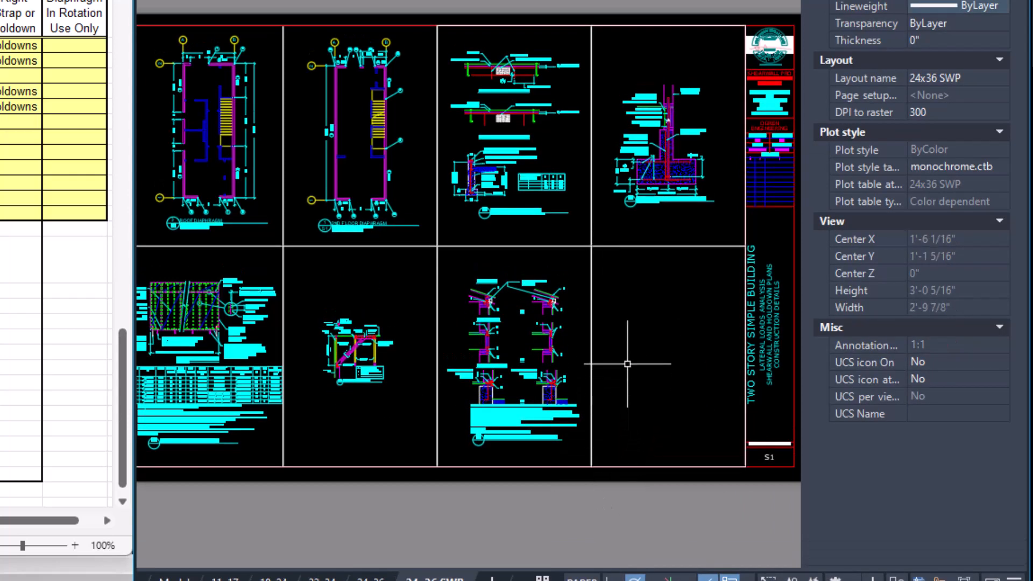
# Select all the sheet's viewports and send them behind the title block border.
pyautogui.click(633, 318)
pyautogui.click(248, 243)
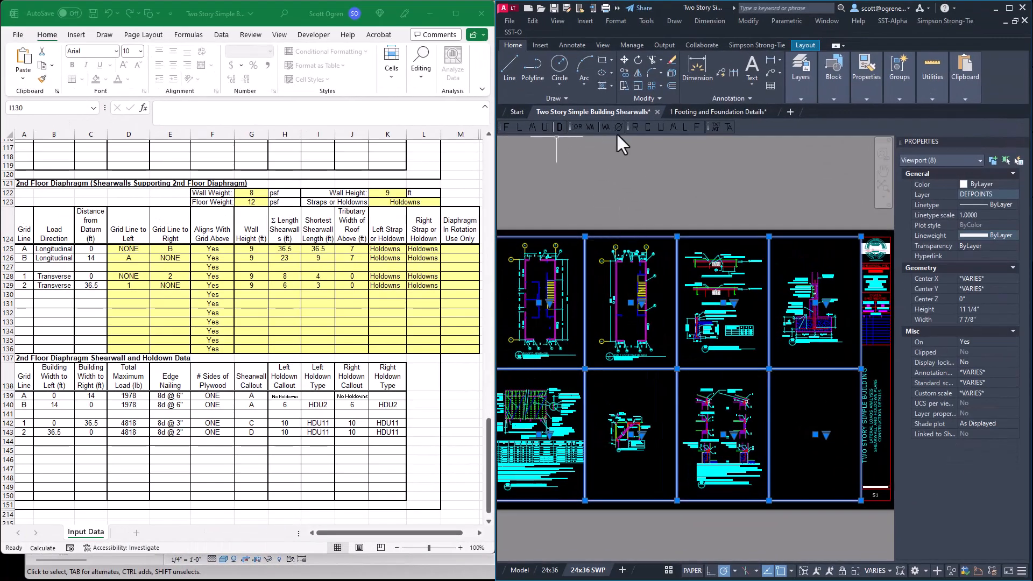
pyautogui.click(650, 98)
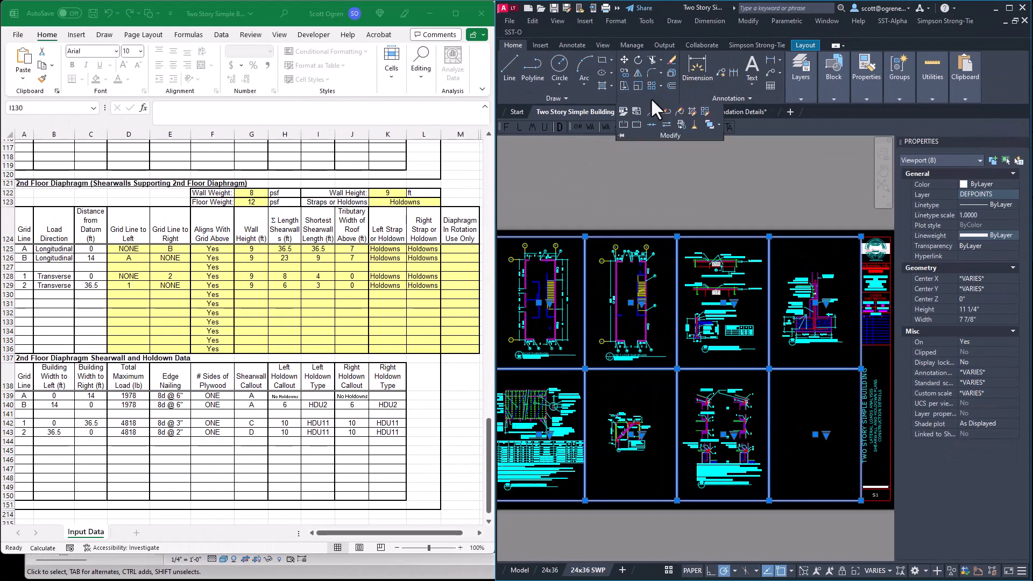
pyautogui.click(718, 125)
pyautogui.click(726, 161)
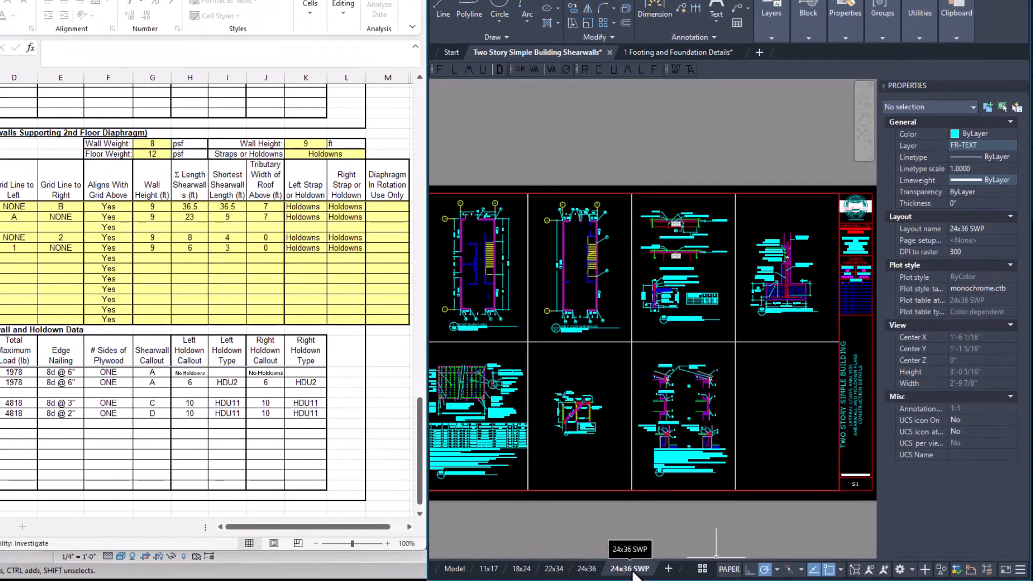
# Rename the 24x36 SWP layout as S1.
pyautogui.doubleClick(633, 571)
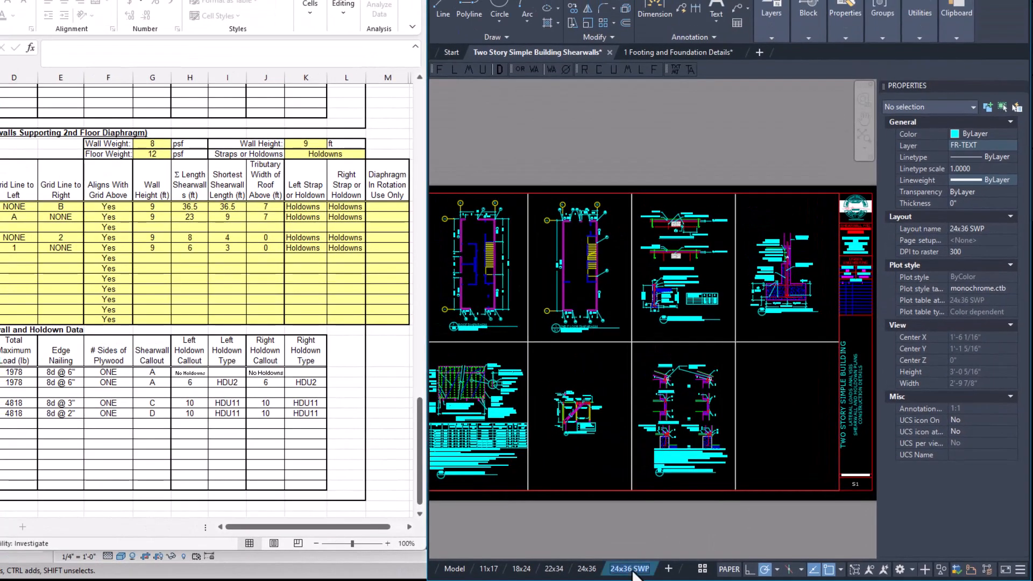
pyautogui.write('S')
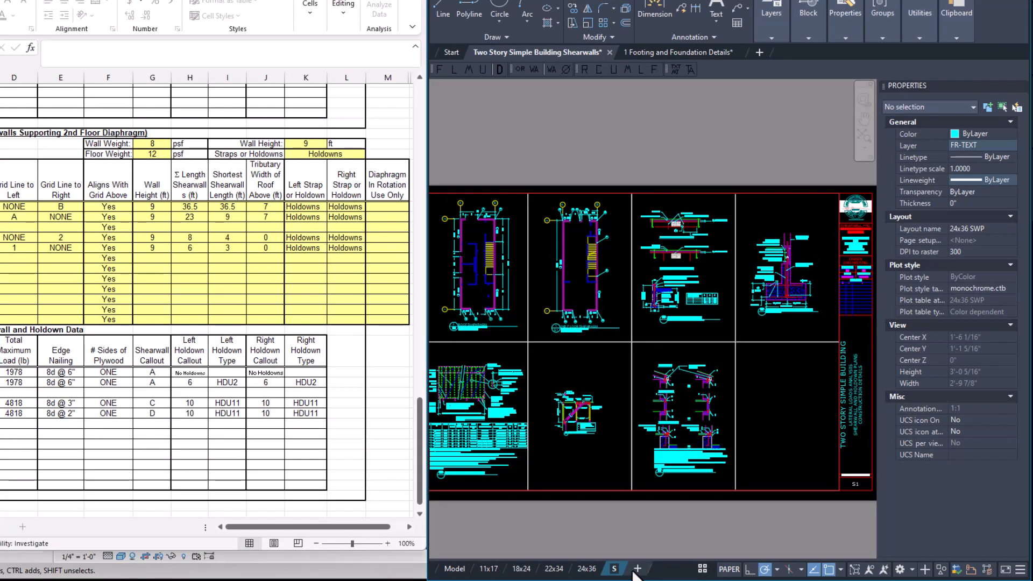
pyautogui.write('1')
# Create a copy of the S1 layout at the end of the layouts and rename the copy S2.
pyautogui.rightClick(613, 570)
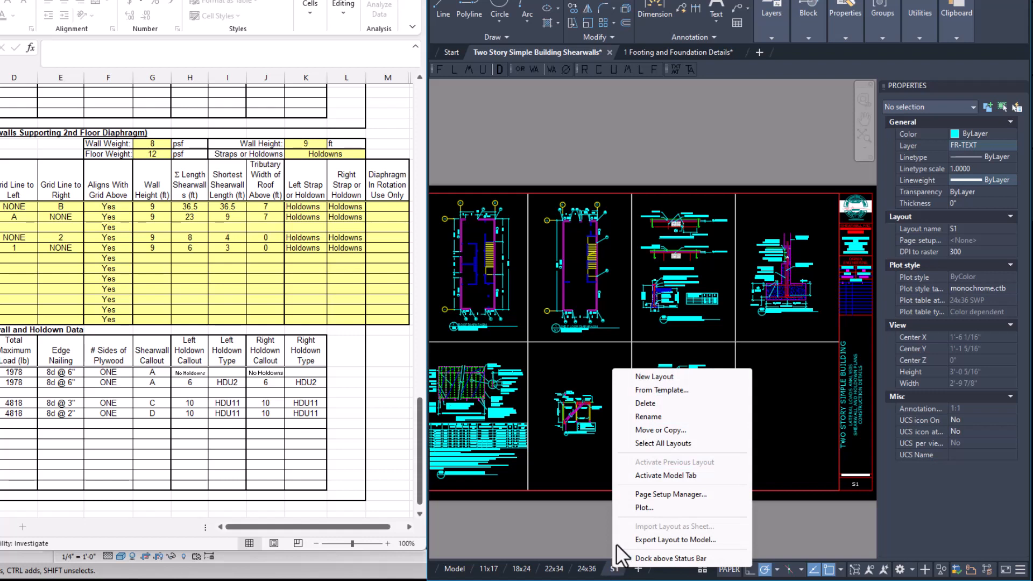
pyautogui.click(645, 429)
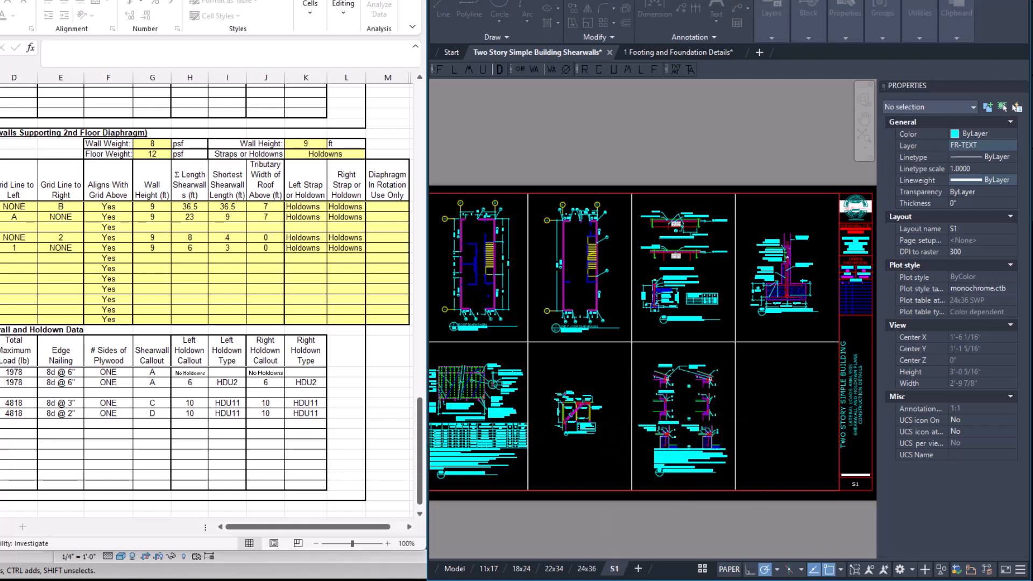
pyautogui.moveTo(588, 160); pyautogui.dragTo(683, 132)
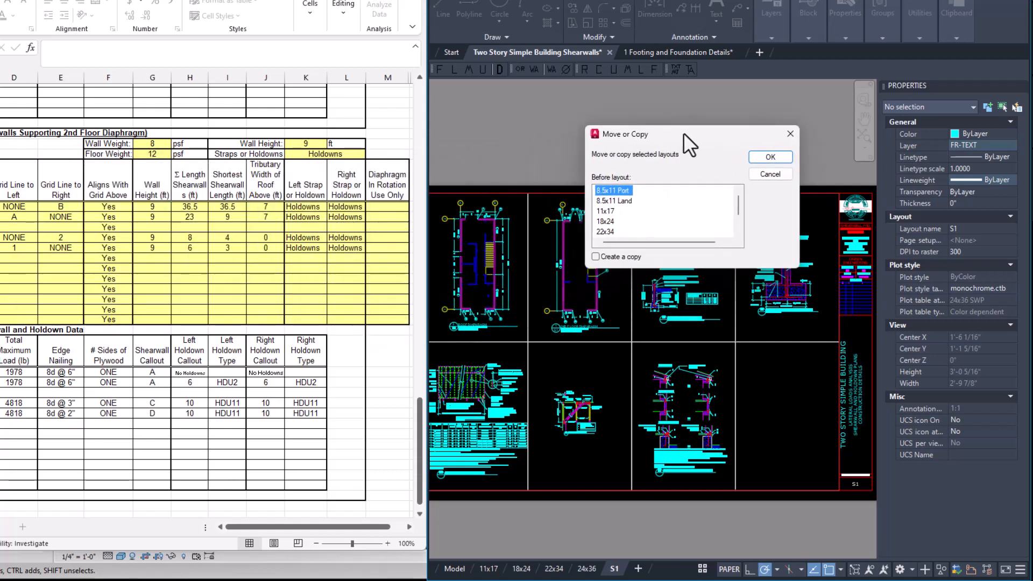
pyautogui.click(615, 259)
pyautogui.scroll(-1, 637, 231)
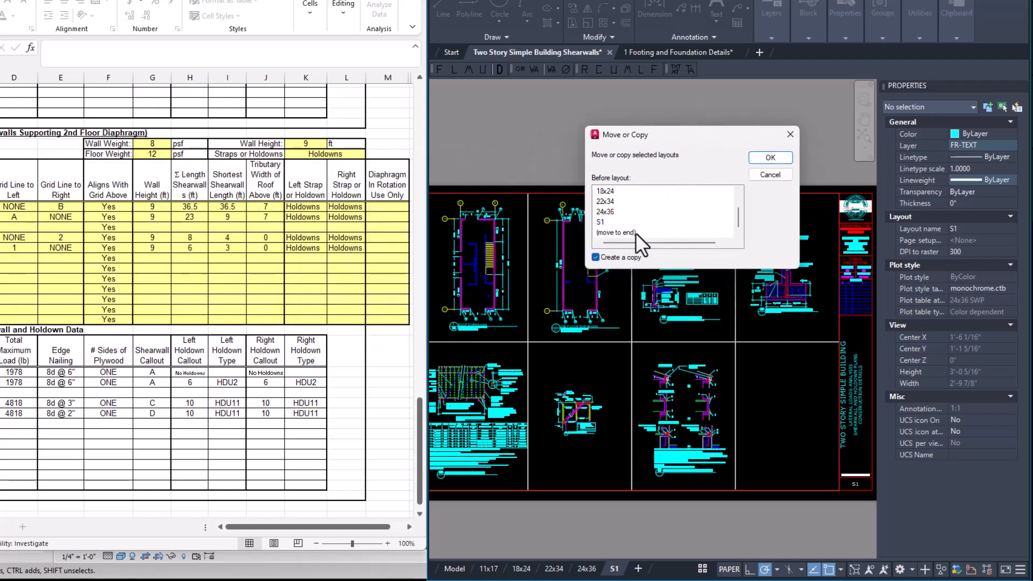
pyautogui.click(768, 159)
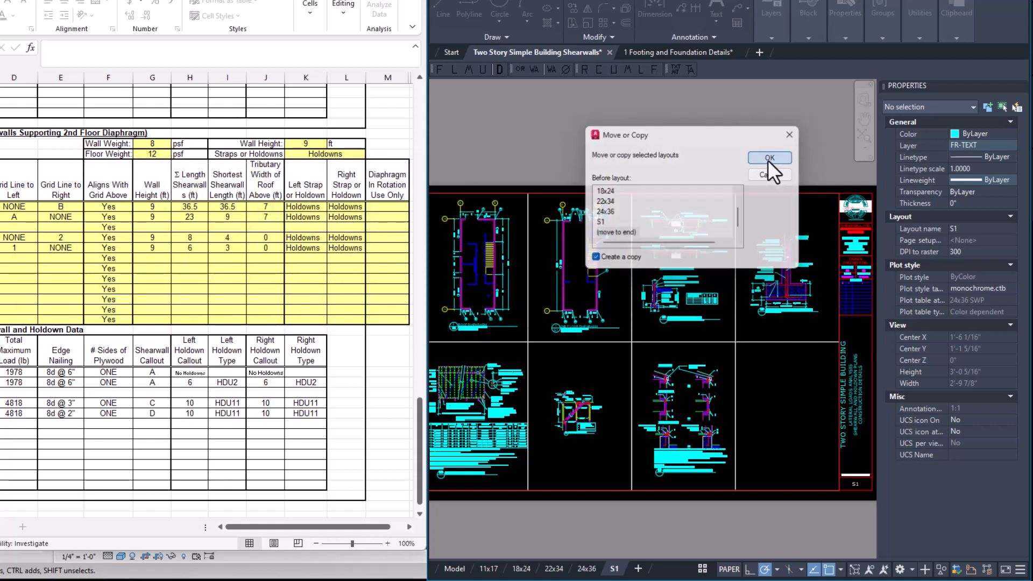
pyautogui.click(642, 570)
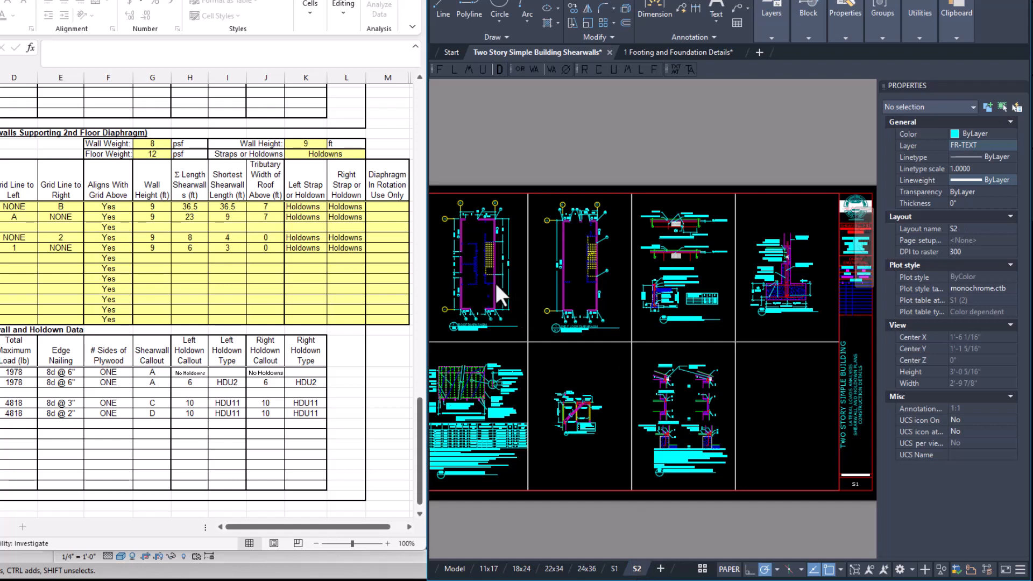
pyautogui.scroll(5, 477, 256)
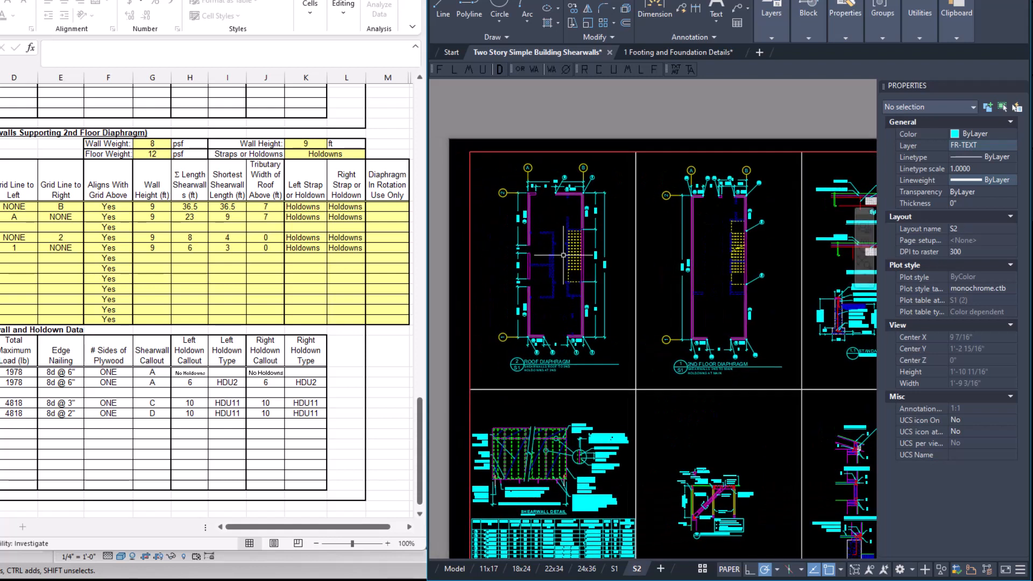
# Replace the roof diaphragm plan in the first upper viewport of S2 with the shearwall holdown schedule.
pyautogui.moveTo(719, 363); pyautogui.dragTo(576, 256, button='middle')
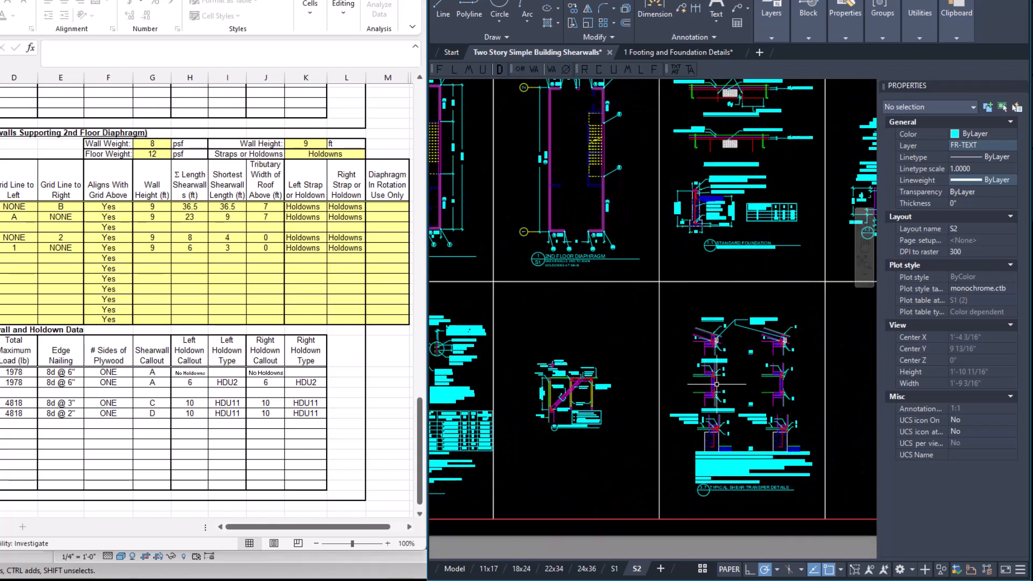
pyautogui.moveTo(682, 344); pyautogui.dragTo(849, 446, button='middle')
pyautogui.doubleClick(578, 279)
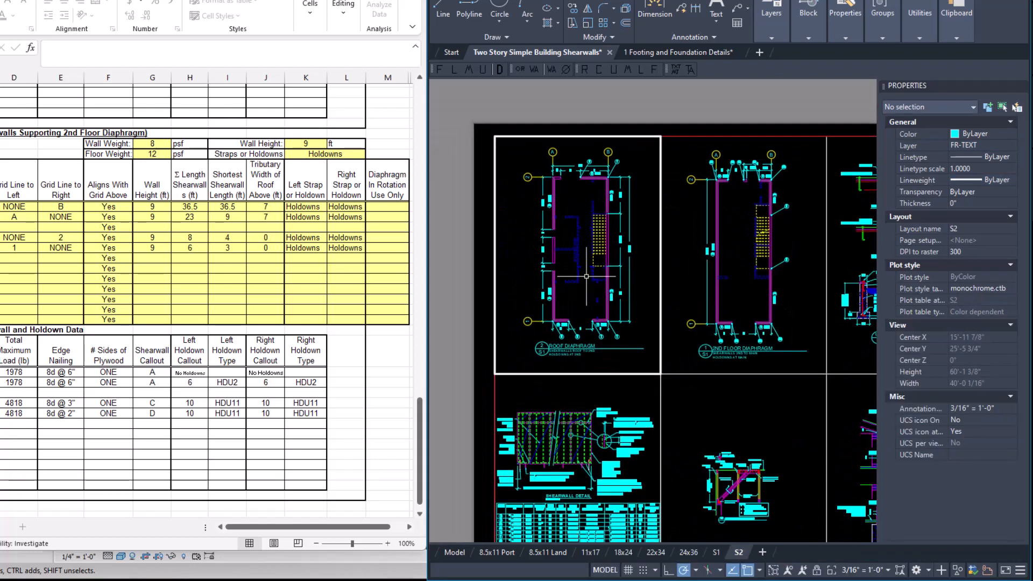
pyautogui.scroll(-6, 512, 217)
pyautogui.scroll(2, 551, 249)
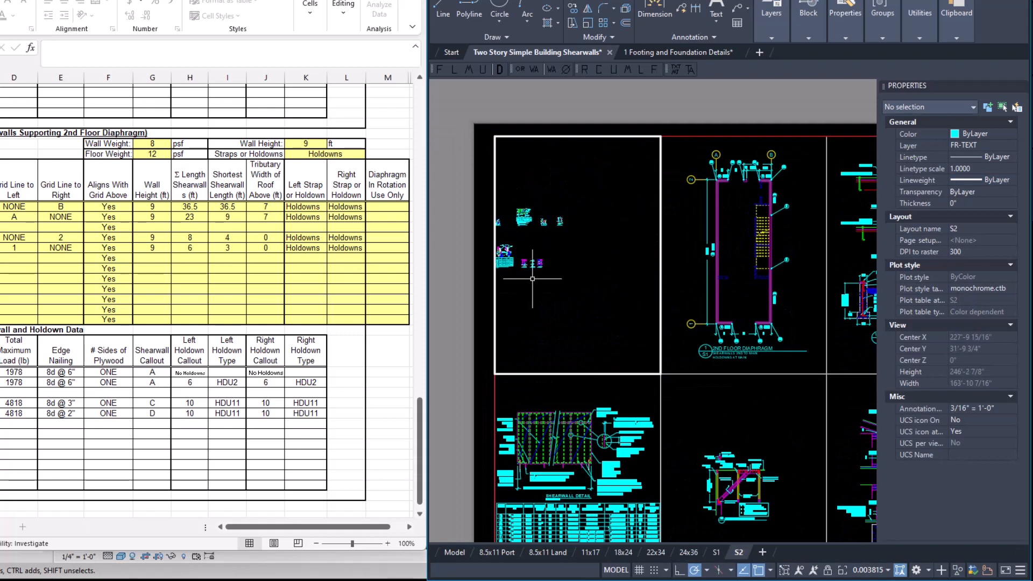
pyautogui.scroll(2, 547, 236)
pyautogui.moveTo(546, 291); pyautogui.dragTo(689, 268, button='middle')
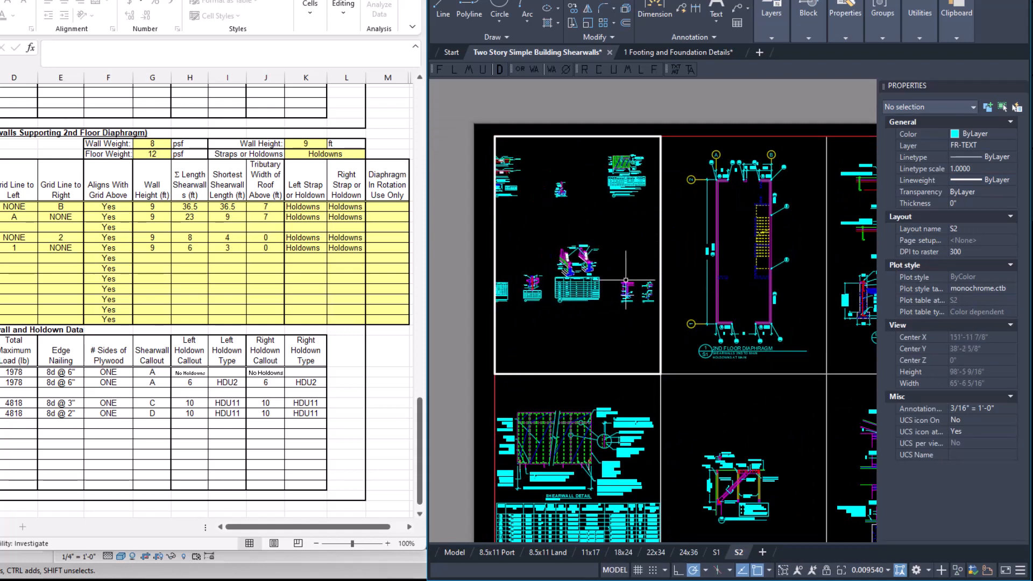
pyautogui.moveTo(509, 291); pyautogui.dragTo(563, 286, button='middle')
pyautogui.scroll(8, 554, 289)
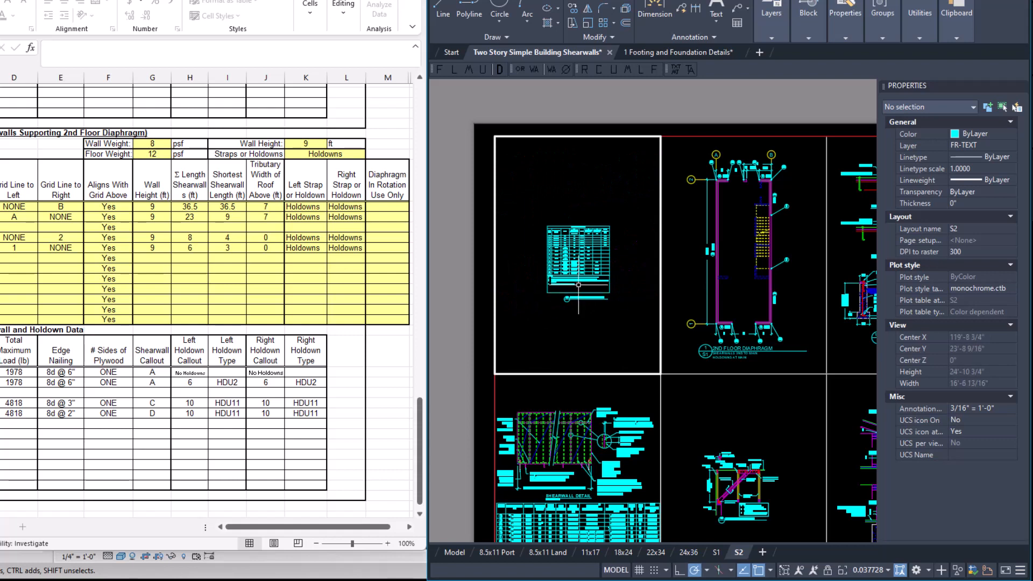
# Set the scale of the holdown schedule's viewport to 1" = 1'-0".
pyautogui.click(579, 277)
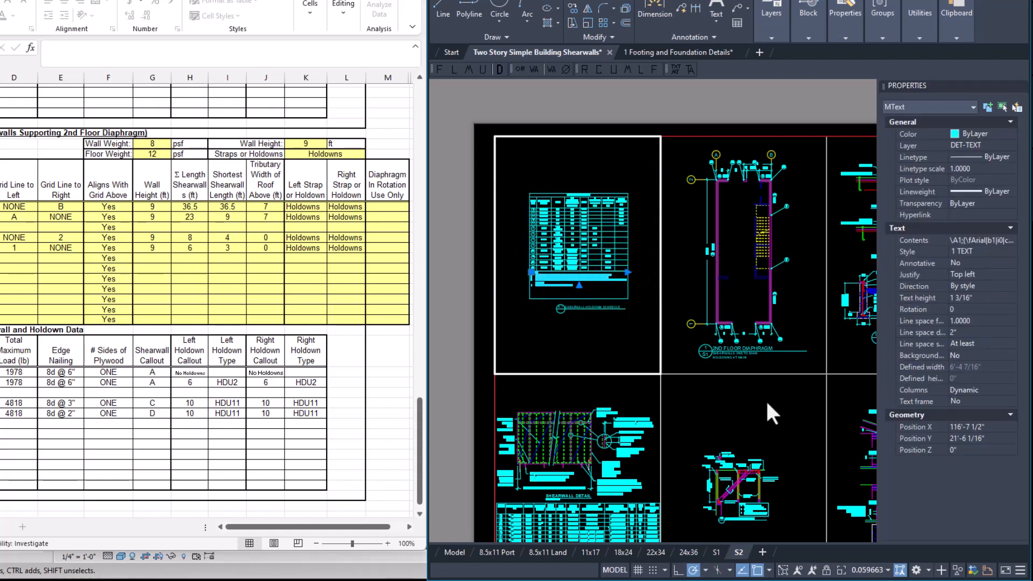
pyautogui.press('Escape')
pyautogui.click(869, 570)
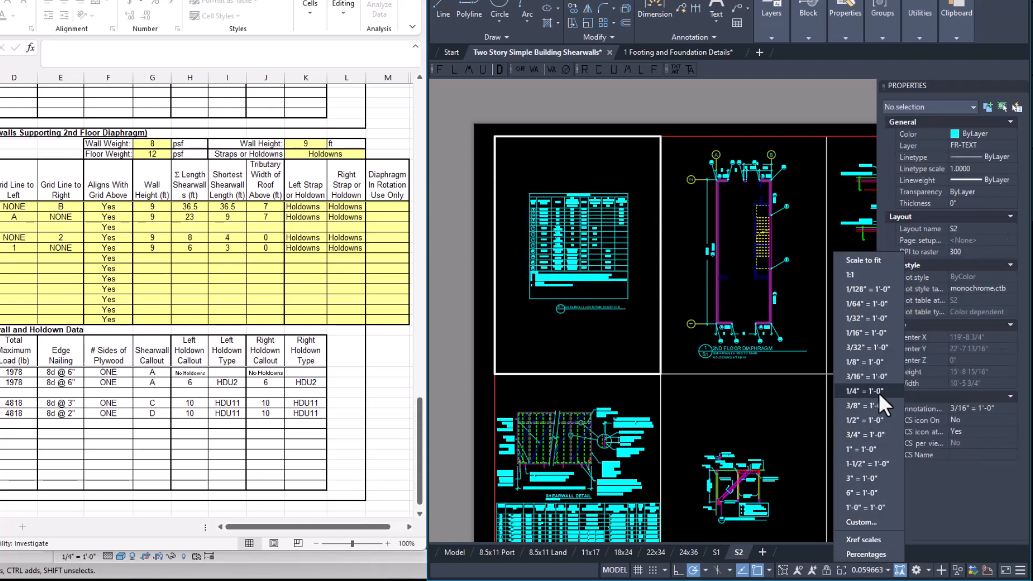
pyautogui.click(870, 449)
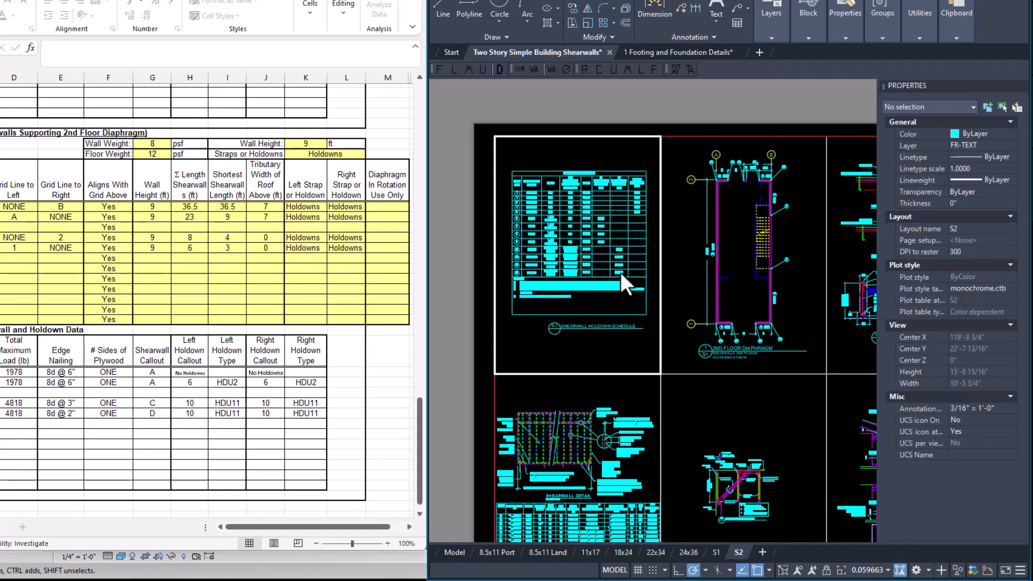
# Show the isometric post-and-floor-beam detail with its table in the second upper viewport at 1" = 1'-0".
pyautogui.click(742, 256)
pyautogui.scroll(-5, 742, 255)
pyautogui.scroll(5, 769, 236)
pyautogui.click(869, 570)
pyautogui.click(871, 450)
# Show the paired isometric foundation details and their table in the third upper viewport at 1" = 1'-0".
pyautogui.moveTo(764, 269); pyautogui.dragTo(543, 269, button='middle')
pyautogui.scroll(-3, 619, 255)
pyautogui.click(598, 255)
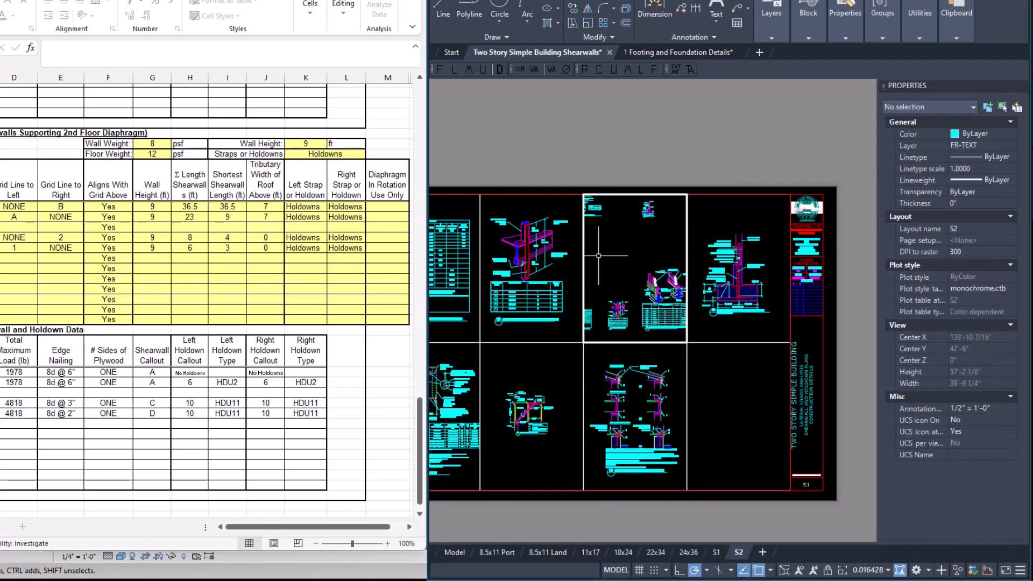
pyautogui.scroll(4, 662, 290)
pyautogui.click(647, 214)
pyautogui.press('Escape')
pyautogui.click(870, 570)
pyautogui.click(871, 449)
# Clear the foundation detail from the fourth upper viewport so that it shows an empty area.
pyautogui.click(743, 256)
pyautogui.scroll(-5, 742, 255)
pyautogui.moveTo(740, 386); pyautogui.dragTo(802, 369, button='middle')
# Replace the shearwall detail in the first lower viewport with the tall wall section detail at 1" = 1'-0".
pyautogui.doubleClick(490, 401)
pyautogui.scroll(4, 491, 401)
pyautogui.click(495, 420)
pyautogui.click(870, 570)
pyautogui.click(871, 450)
# Show the two stacked framing connection details in the second lower viewport at 1" = 1'-0".
pyautogui.click(594, 401)
pyautogui.scroll(4, 626, 432)
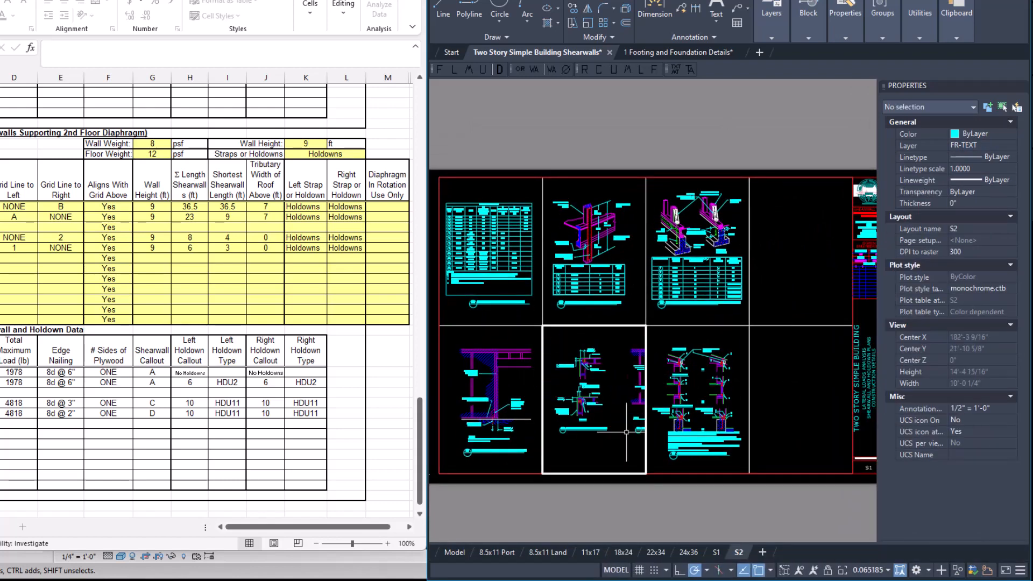
pyautogui.click(869, 570)
pyautogui.click(871, 450)
# Show the second wall section detail centred in the third lower viewport at 1" = 1'-0" and return to paper space.
pyautogui.click(697, 400)
pyautogui.click(870, 570)
pyautogui.click(871, 449)
pyautogui.moveTo(710, 437); pyautogui.dragTo(704, 431, button='middle')
pyautogui.doubleClick(697, 519)
# Change the title block's page attribute to S2.
pyautogui.moveTo(857, 383); pyautogui.dragTo(730, 384, button='middle')
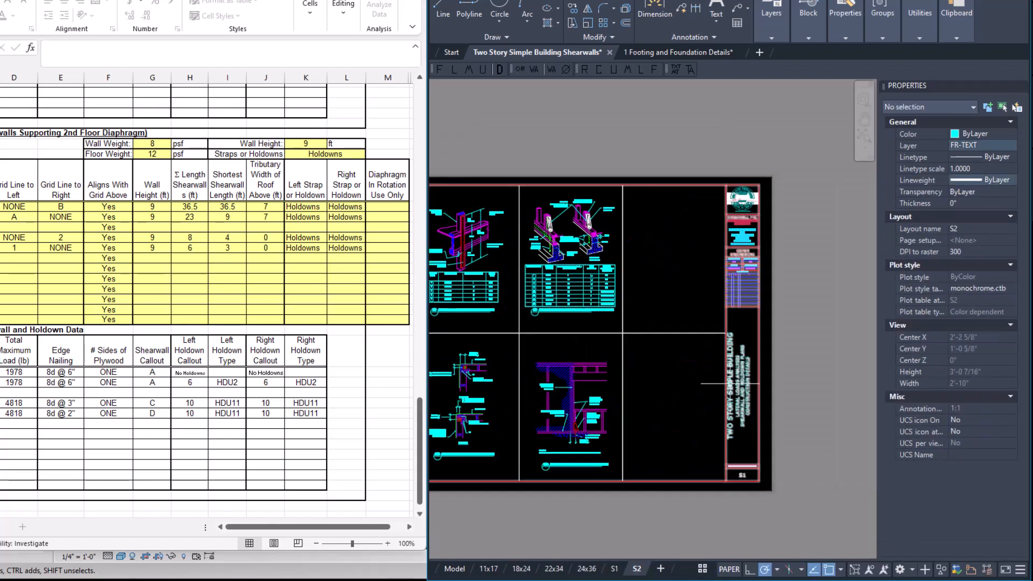
pyautogui.doubleClick(742, 383)
pyautogui.click(667, 244)
pyautogui.scroll(-1, 682, 287)
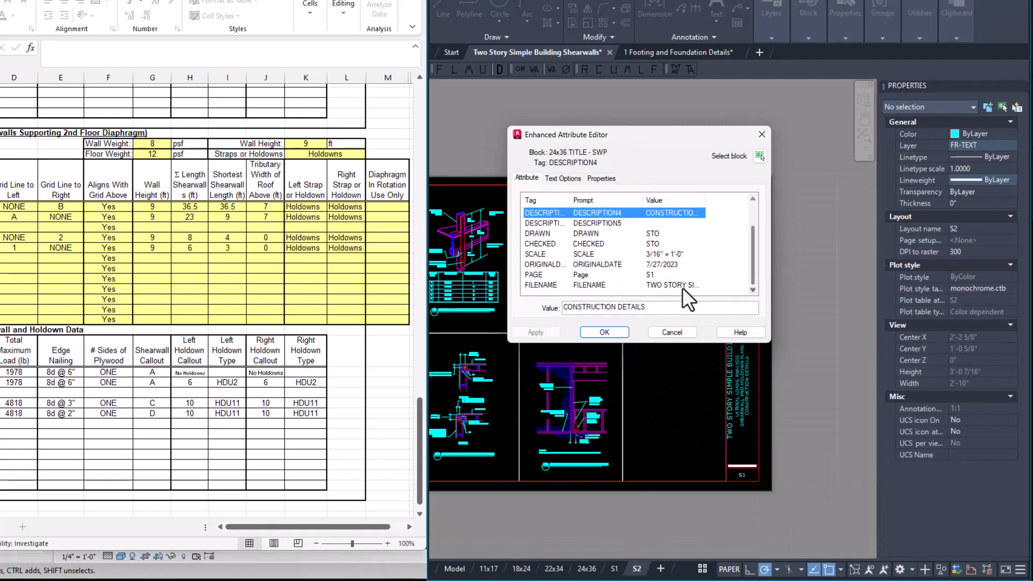
pyautogui.click(603, 332)
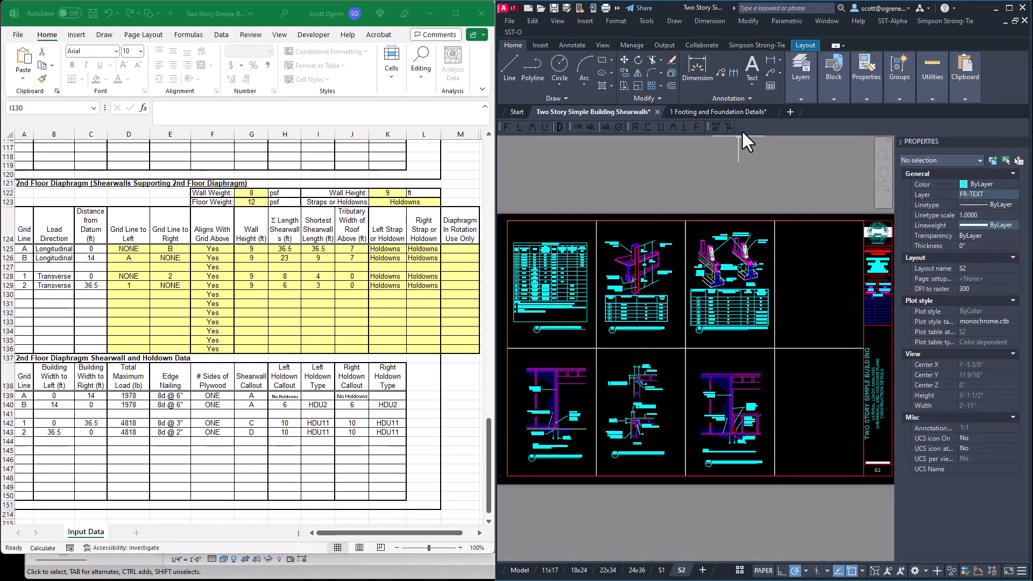
# Make DET-TEXT the current layer.
pyautogui.moveTo(759, 108)
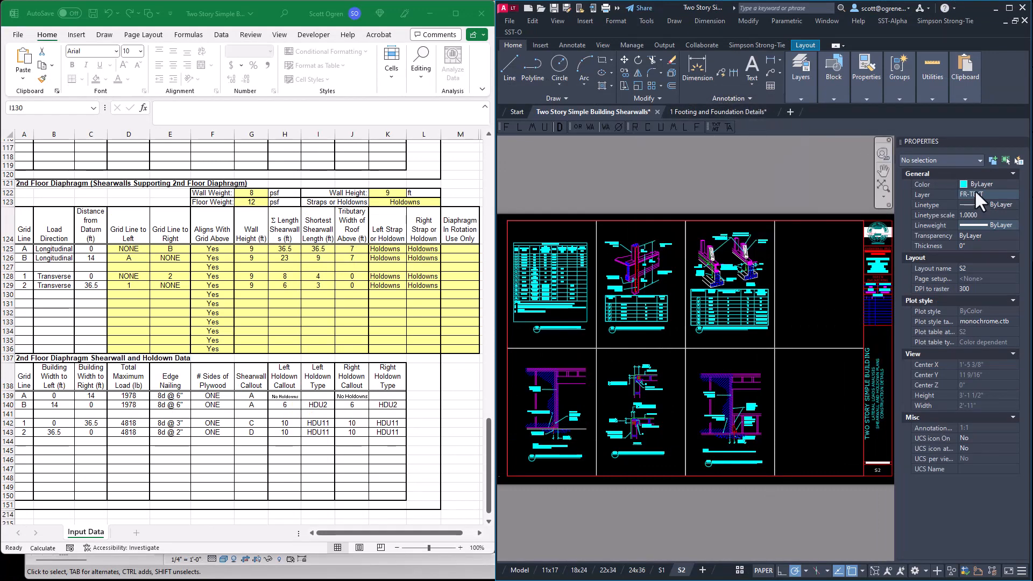
pyautogui.click(1014, 195)
pyautogui.moveTo(1016, 277); pyautogui.dragTo(1022, 228)
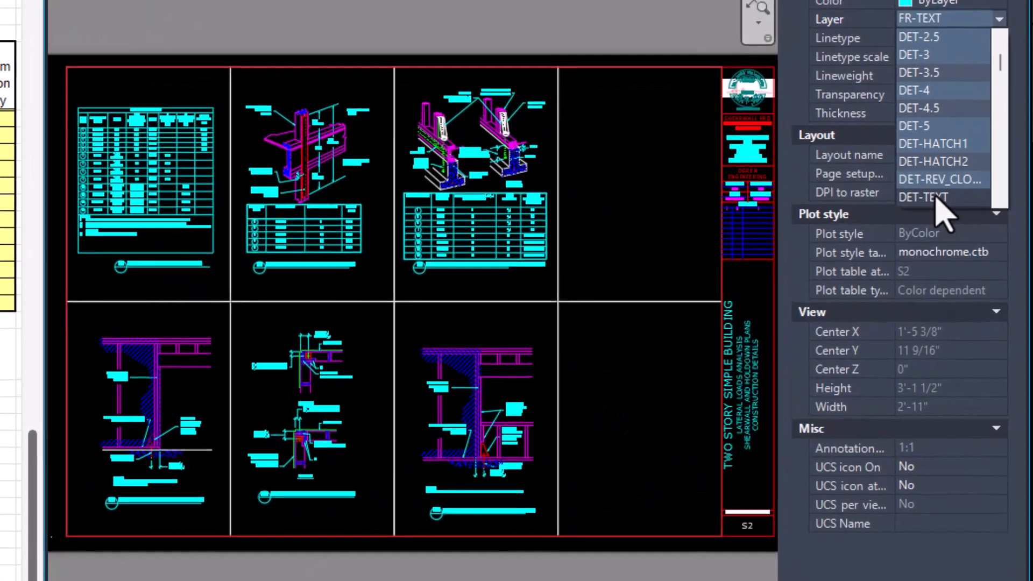
pyautogui.click(983, 291)
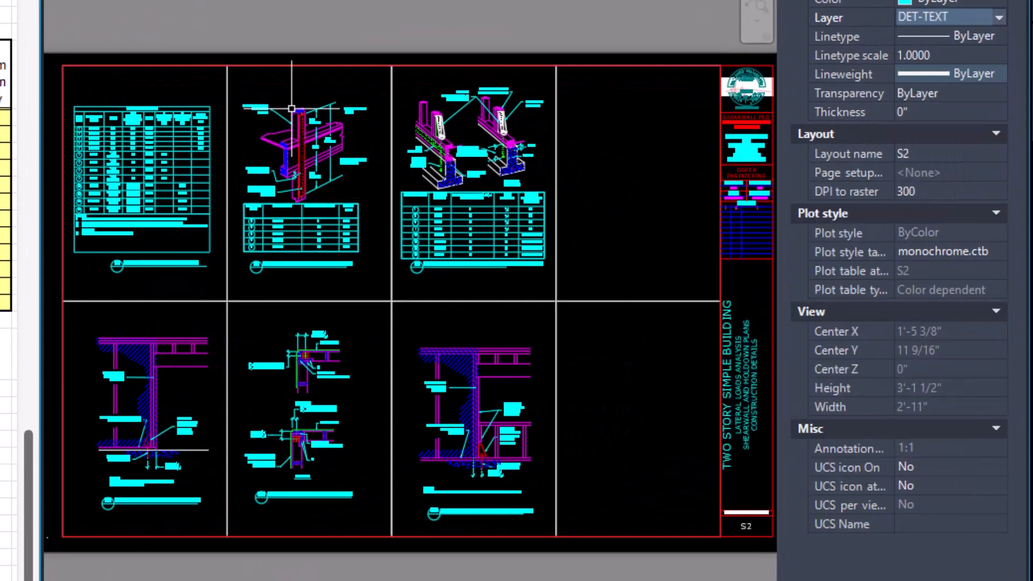
# Draw three vertical lines along the viewport borders between the four columns of S2, from the upper to the lower sheet border.
pyautogui.write('l')
pyautogui.press('Return')
pyautogui.click(227, 65)
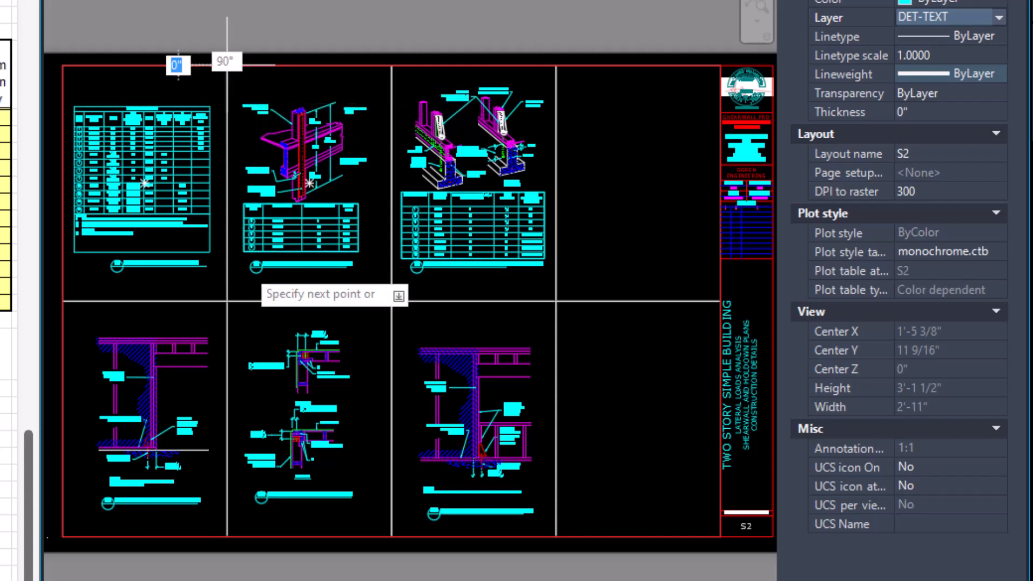
pyautogui.click(227, 535)
pyautogui.press('Return')
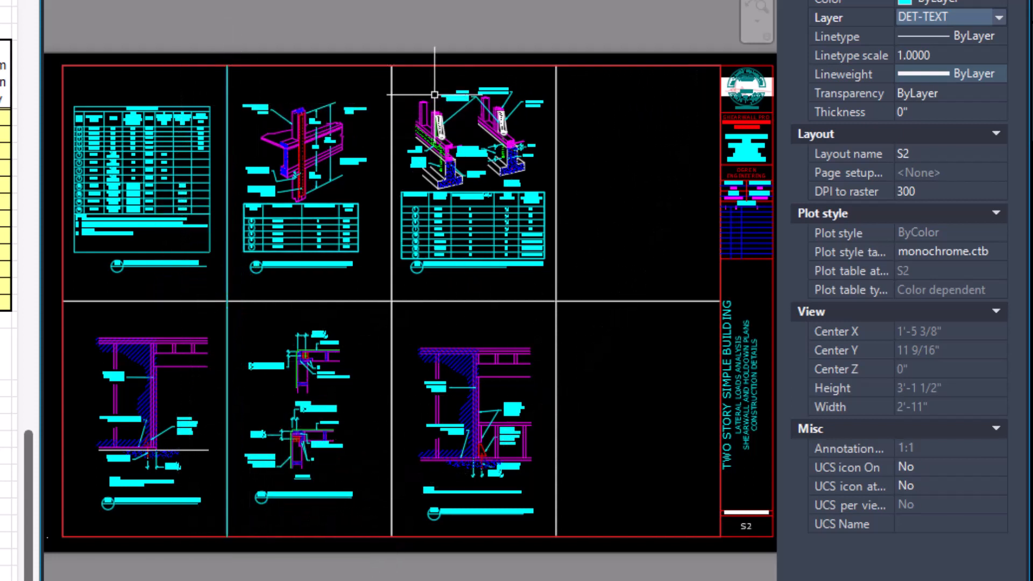
pyautogui.press('Return')
pyautogui.click(392, 65)
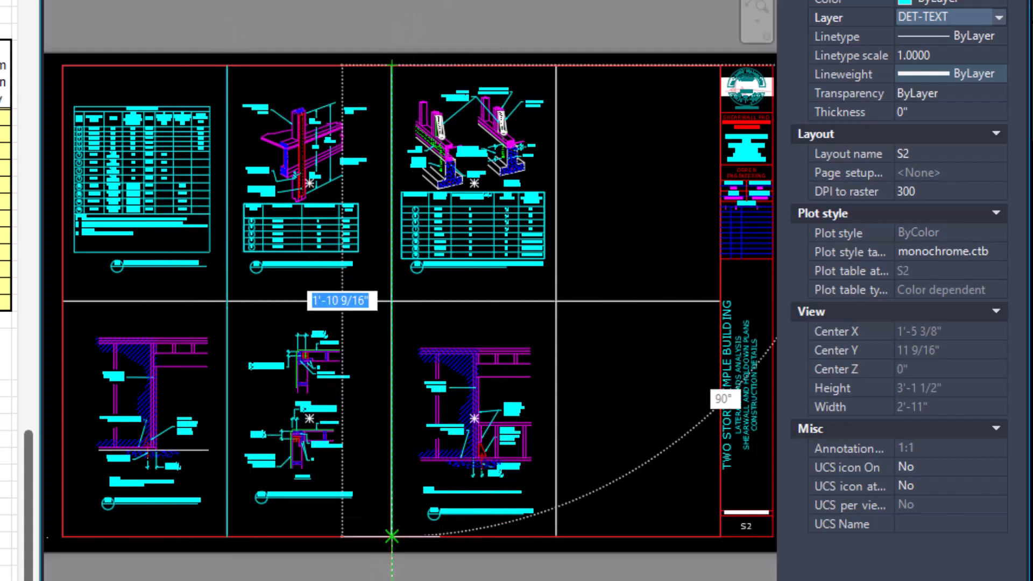
pyautogui.click(391, 536)
pyautogui.press('Return')
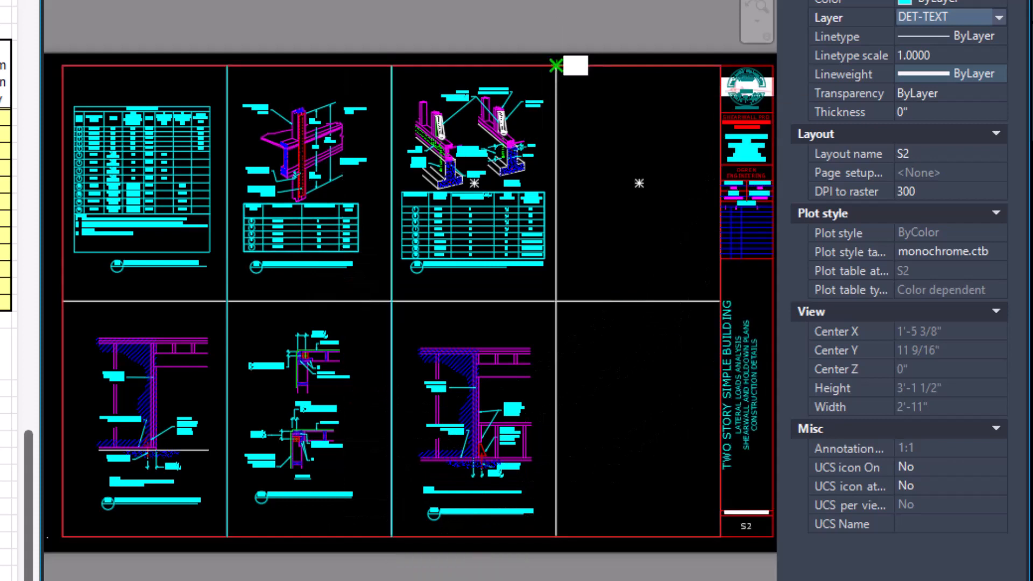
pyautogui.click(555, 65)
pyautogui.click(556, 535)
pyautogui.press('Return')
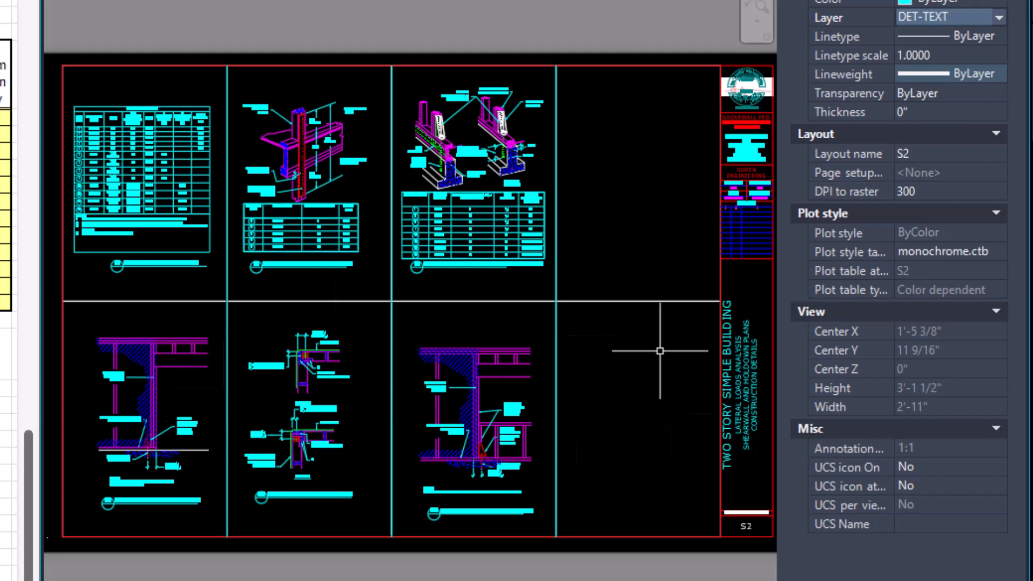
# Draw a horizontal line between the two viewport rows of S2, from the outer sheet border to the title block.
pyautogui.write('l')
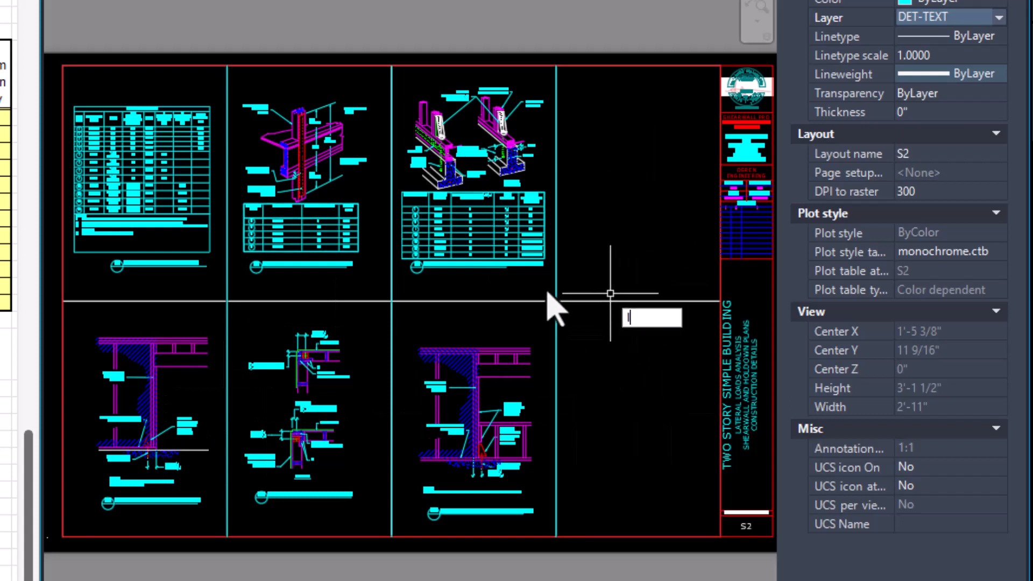
pyautogui.press('Return')
pyautogui.click(63, 300)
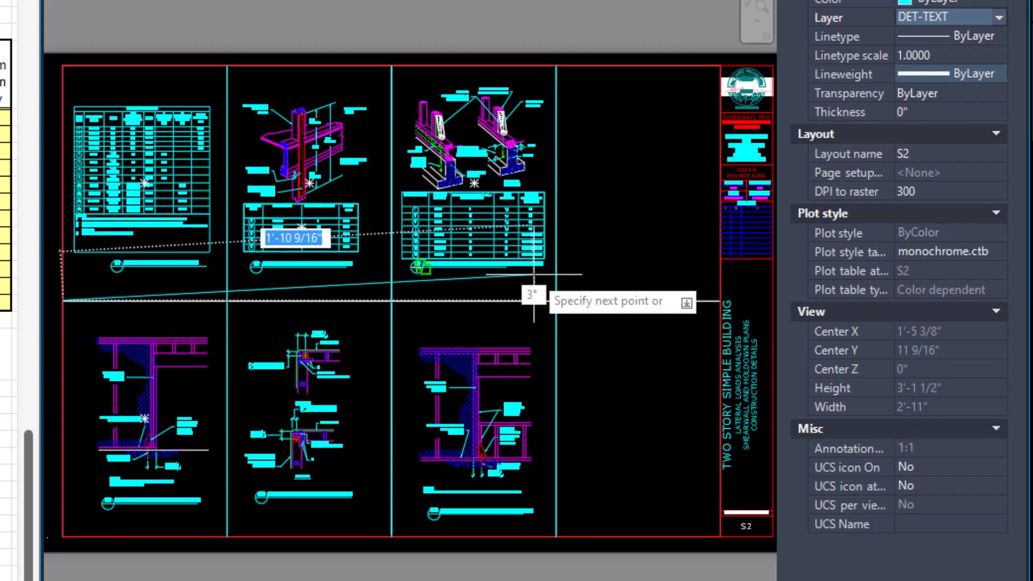
pyautogui.click(721, 300)
pyautogui.press('Return')
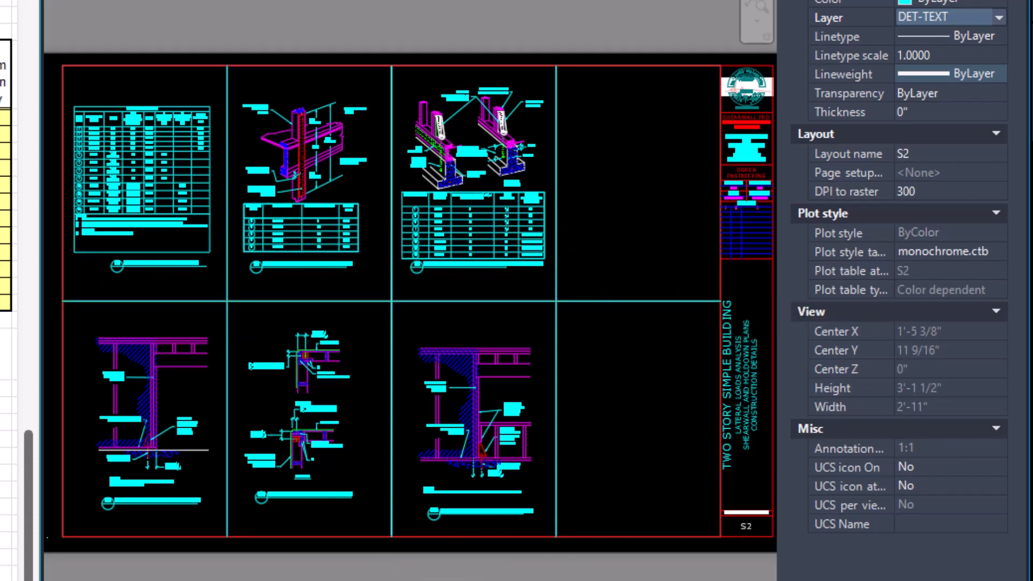
# On layout S1, draw three full-height vertical lines along the borders between the four viewport columns.
pyautogui.hotkey('ctrl', 'pageup')
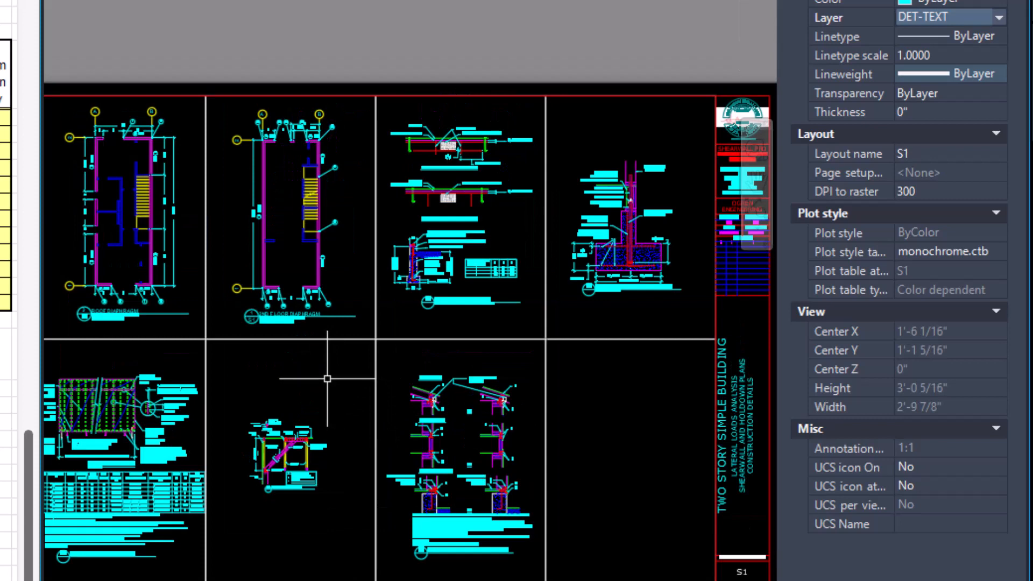
pyautogui.press('Return')
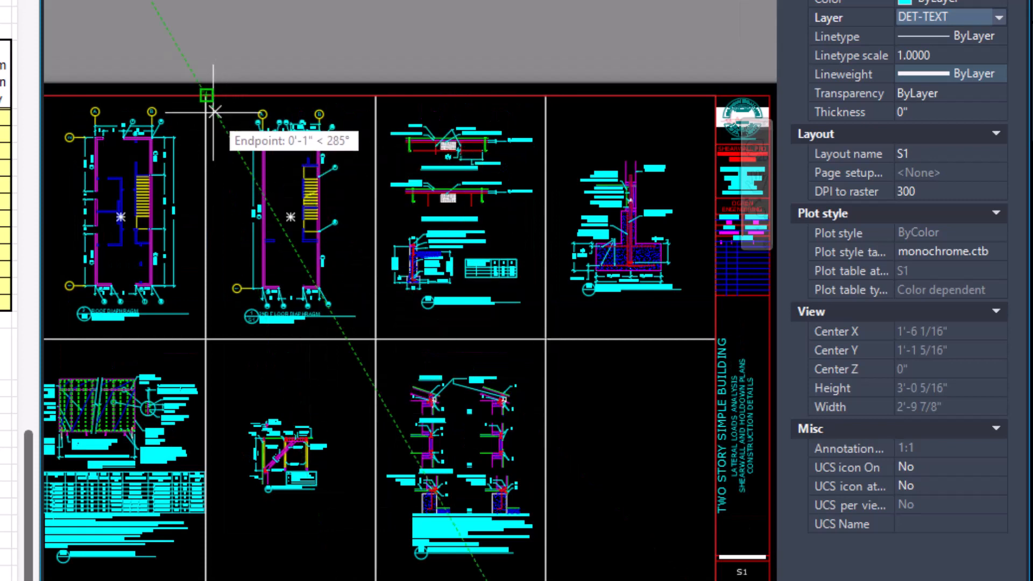
pyautogui.click(207, 97)
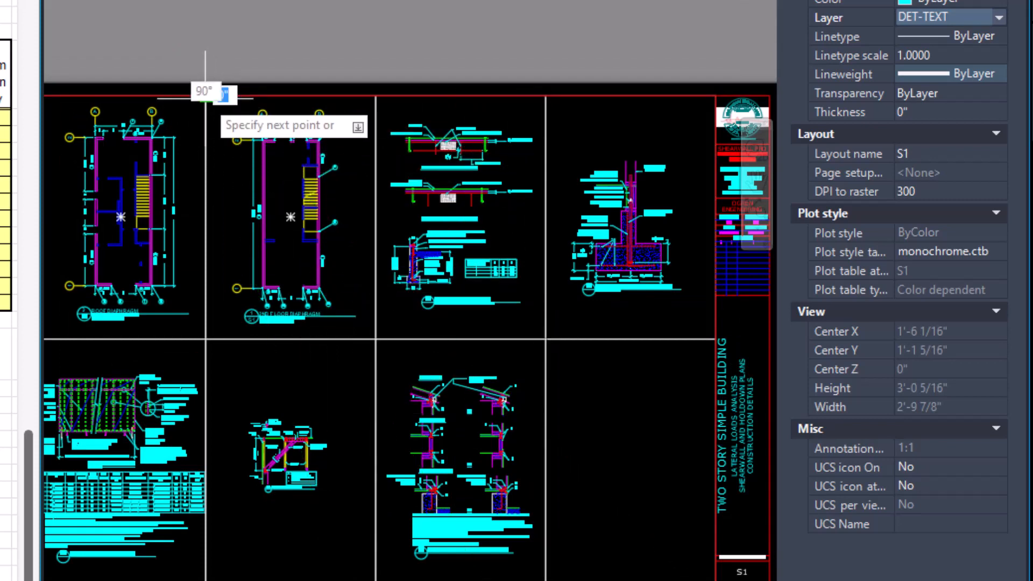
pyautogui.click(206, 570)
pyautogui.press('Return')
pyautogui.press('Return')
pyautogui.click(375, 96)
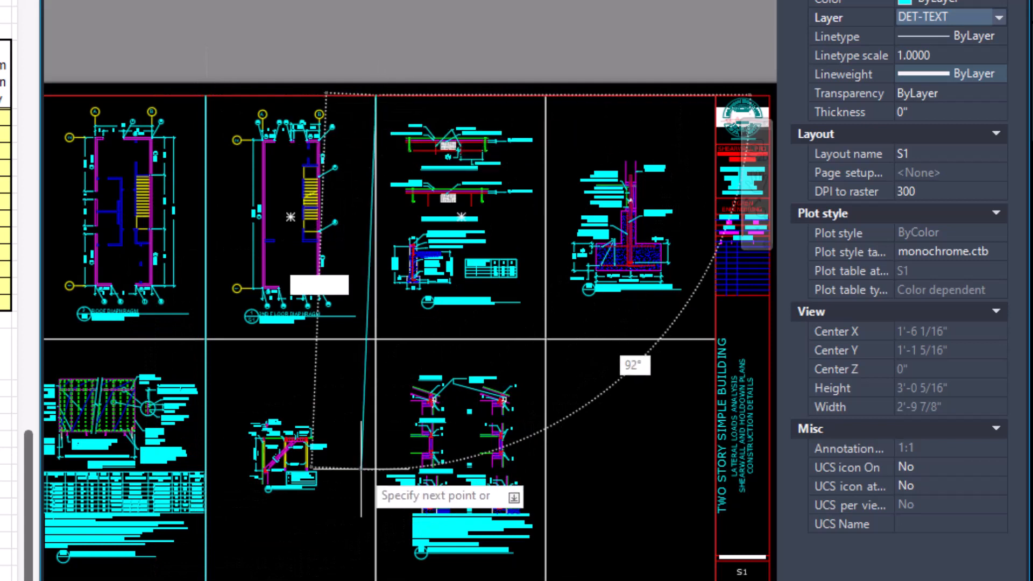
pyautogui.click(376, 570)
pyautogui.press('Return')
pyautogui.press('Return')
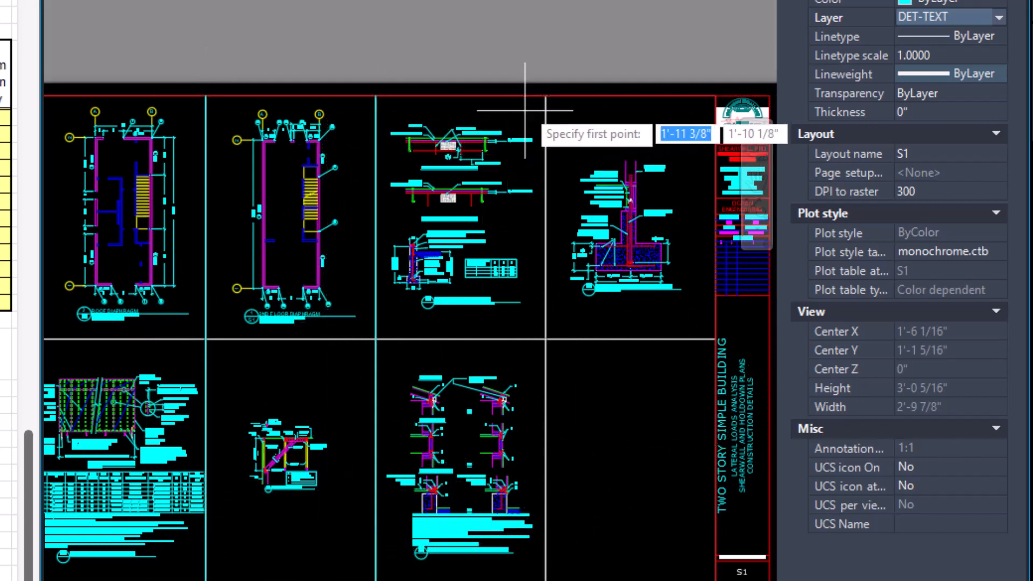
pyautogui.click(544, 97)
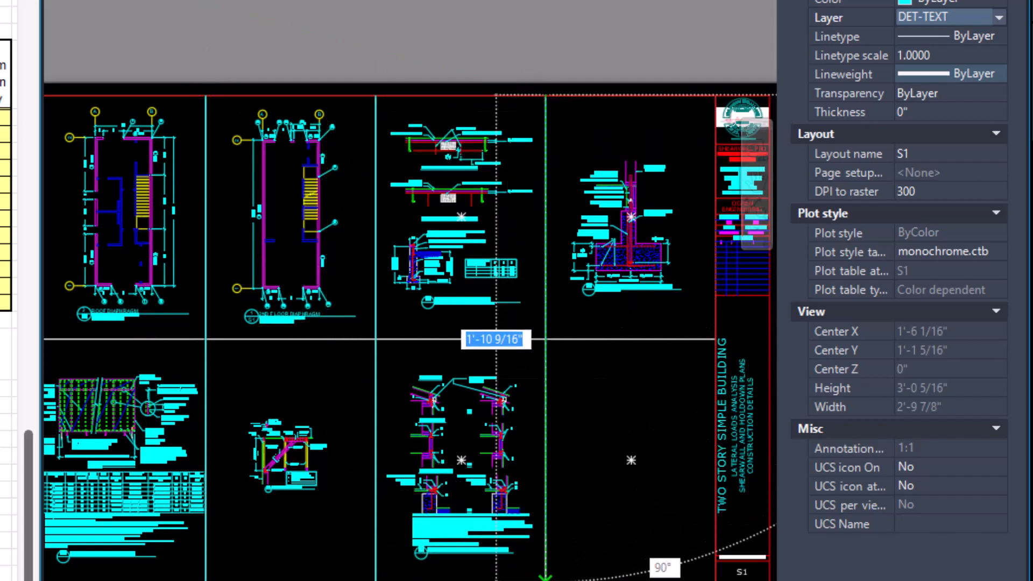
pyautogui.click(545, 573)
pyautogui.press('Return')
pyautogui.press('Return')
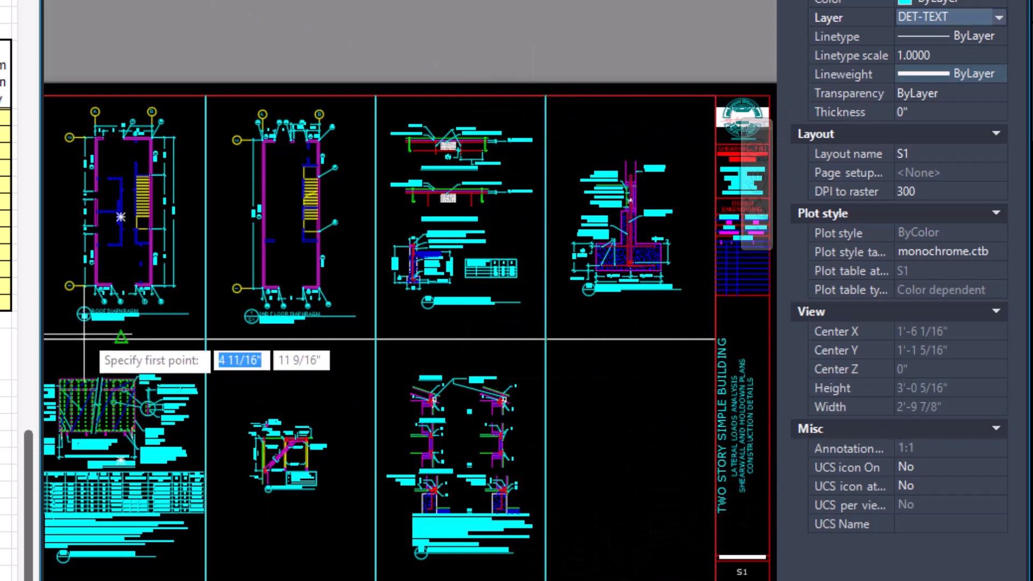
# Draw a horizontal line between the two viewport rows of S1, from the outer sheet border to the title block.
pyautogui.moveTo(84, 338); pyautogui.dragTo(167, 348, button='middle')
pyautogui.click(117, 348)
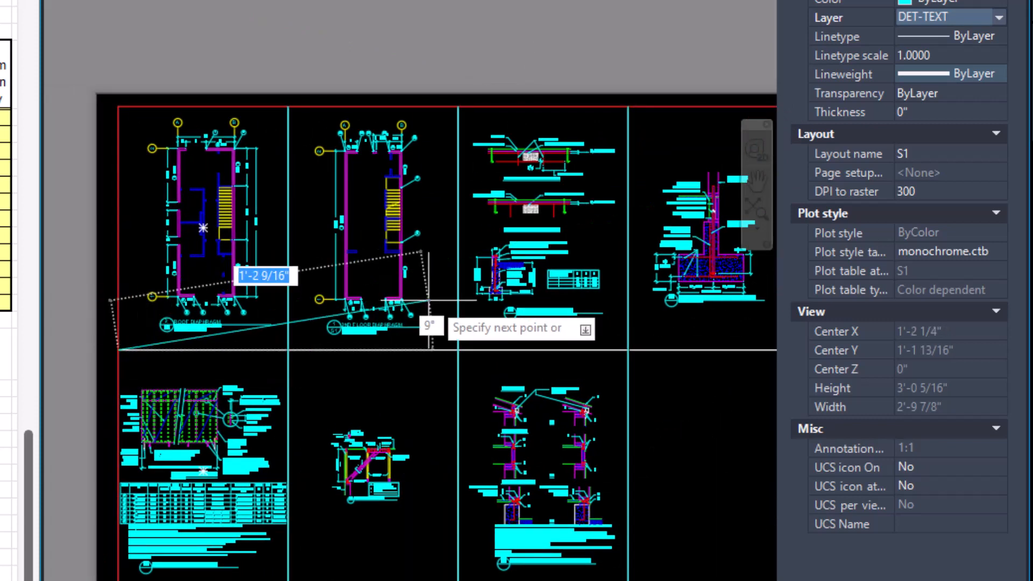
pyautogui.moveTo(429, 300); pyautogui.dragTo(284, 307, button='middle')
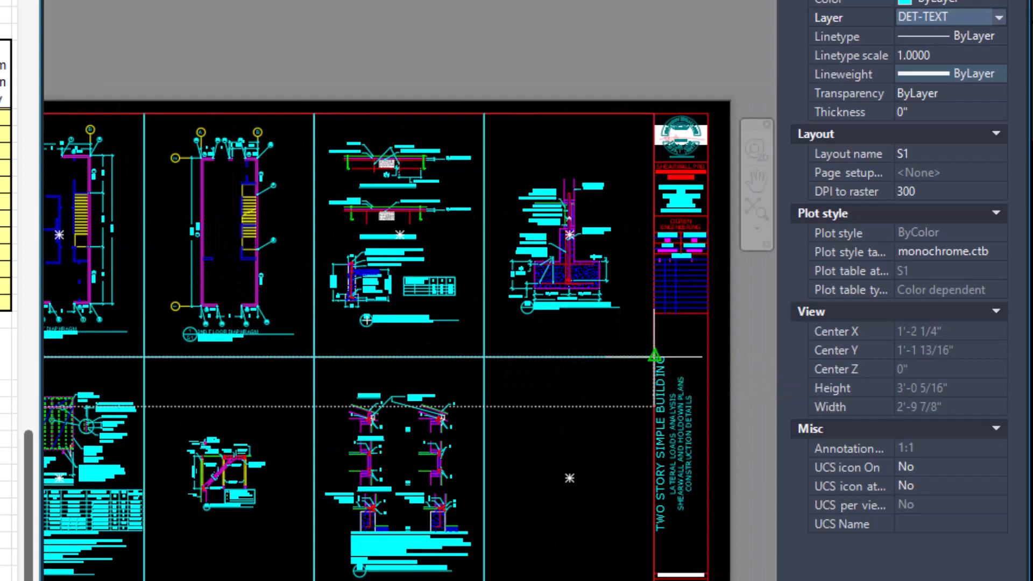
pyautogui.click(654, 357)
pyautogui.press('Return')
# Preview the plot of sheet S1.
pyautogui.middleClick(525, 397)
pyautogui.middleClick(525, 396)
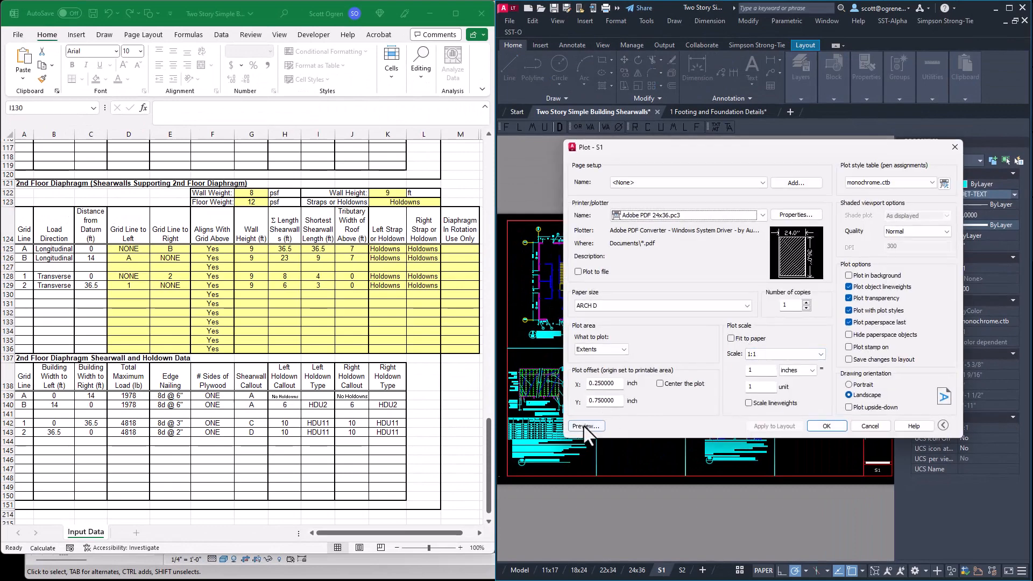
pyautogui.click(585, 426)
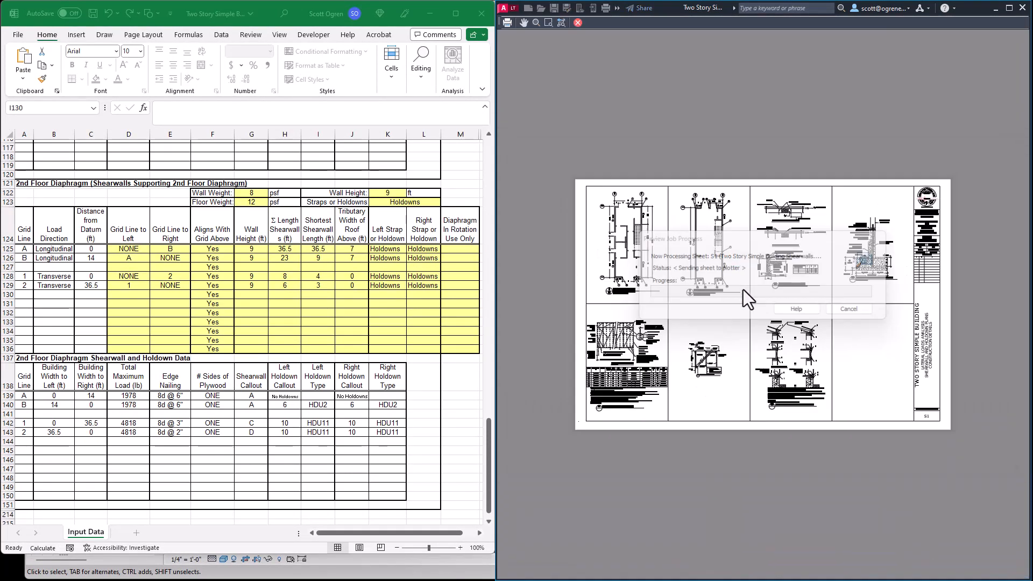
# Examine the roof and 2nd floor diaphragm plans in the plot preview of sheet S1 for legible dimensions and callouts.
pyautogui.scroll(2, 887, 246)
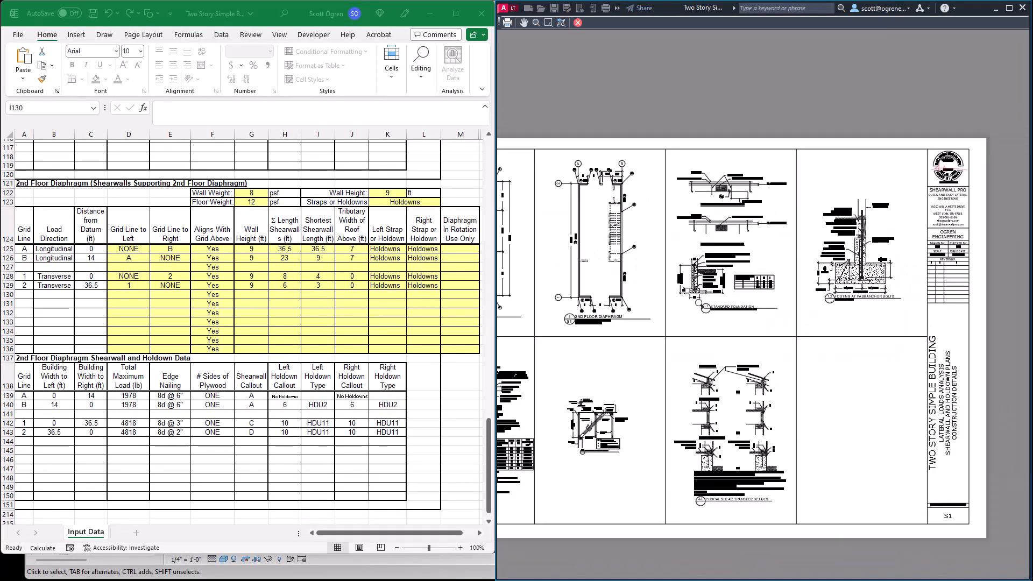
pyautogui.moveTo(635, 284); pyautogui.dragTo(679, 286, button='middle')
pyautogui.scroll(4, 529, 271)
pyautogui.moveTo(534, 272); pyautogui.dragTo(683, 283, button='middle')
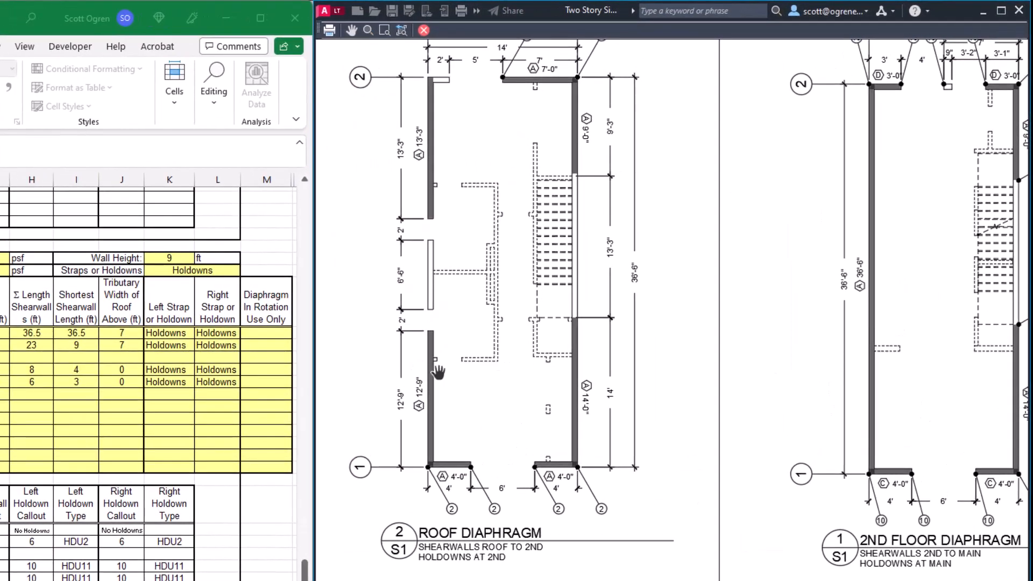
pyautogui.scroll(3, 446, 372)
pyautogui.moveTo(519, 329); pyautogui.dragTo(476, 499, button='middle')
pyautogui.moveTo(485, 343)
pyautogui.mouseDown(button='middle')
pyautogui.moveTo(501, 360)
pyautogui.moveTo(527, 482)
pyautogui.mouseUp(button='middle')
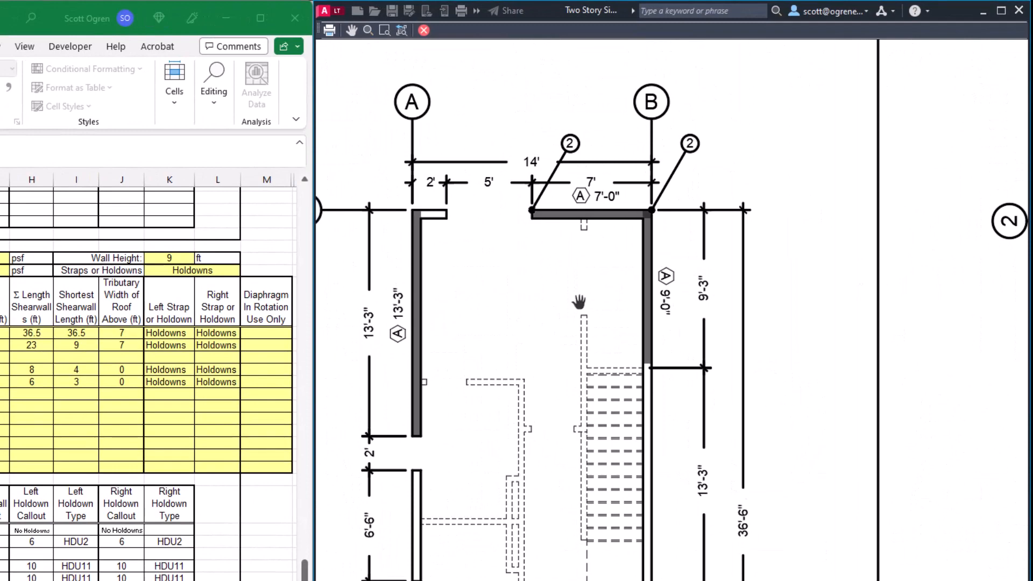
pyautogui.scroll(-3, 383, 499)
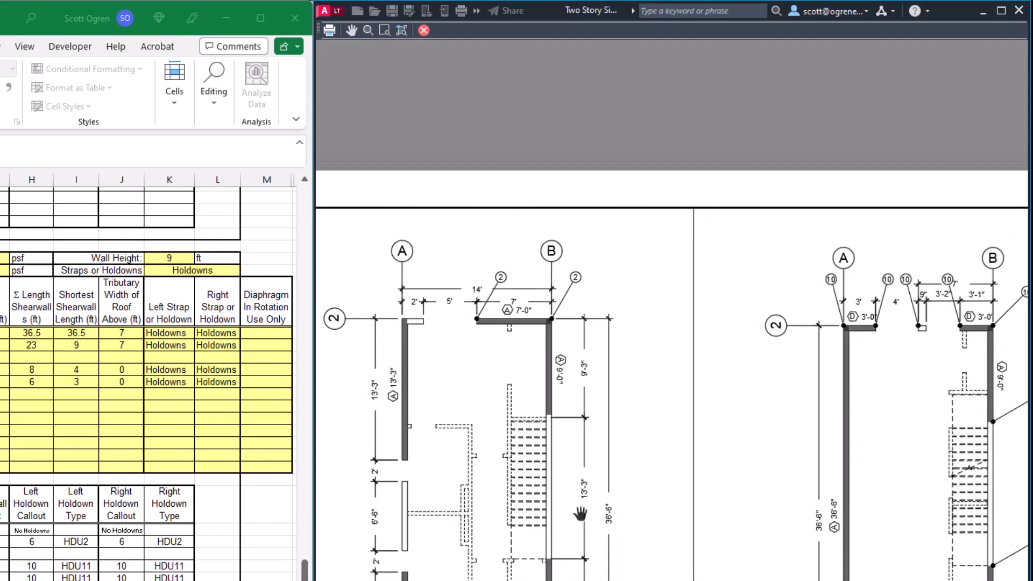
pyautogui.moveTo(803, 521); pyautogui.dragTo(397, 445, button='middle')
# Examine the foundation, anchor bolt footing and gable end wall bracing details in the preview of S1, and close the preview.
pyautogui.moveTo(761, 441); pyautogui.dragTo(451, 423, button='middle')
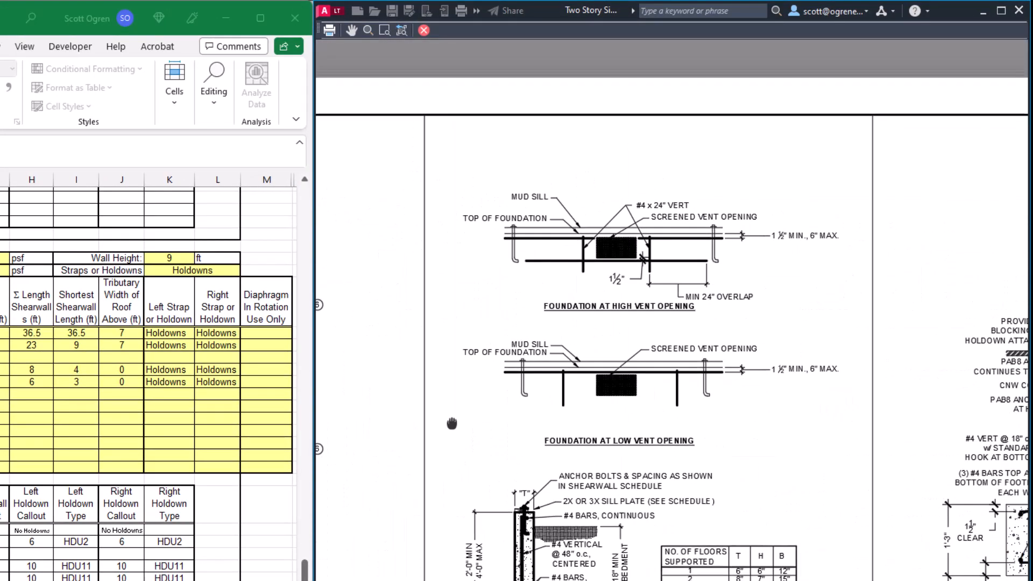
pyautogui.scroll(5, 640, 391)
pyautogui.moveTo(645, 516)
pyautogui.mouseDown(button='middle')
pyautogui.moveTo(673, 358)
pyautogui.moveTo(648, 490)
pyautogui.mouseUp(button='middle')
pyautogui.scroll(-7, 648, 491)
pyautogui.moveTo(721, 485); pyautogui.dragTo(504, 490, button='middle')
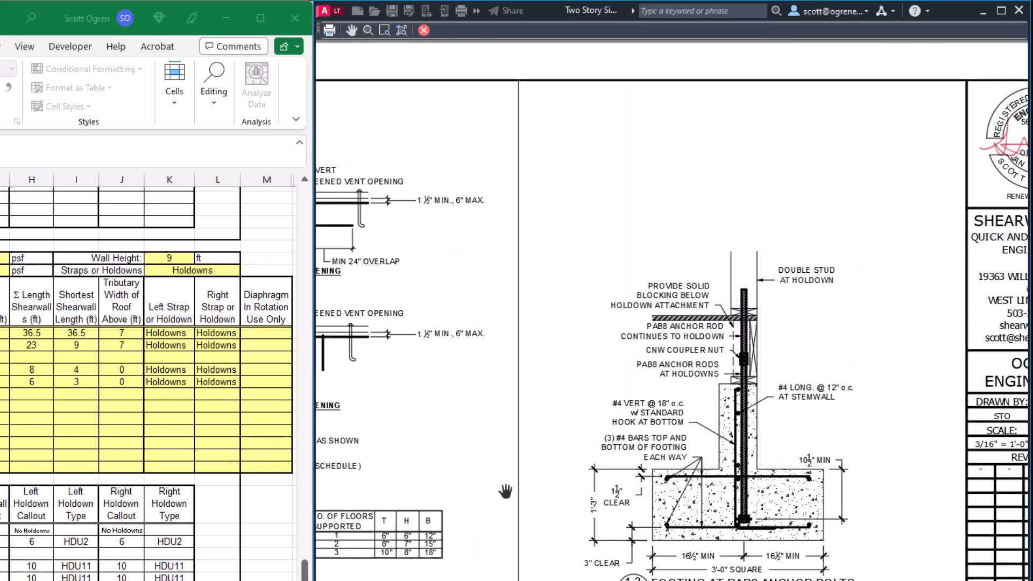
pyautogui.moveTo(619, 580); pyautogui.dragTo(710, 321, button='middle')
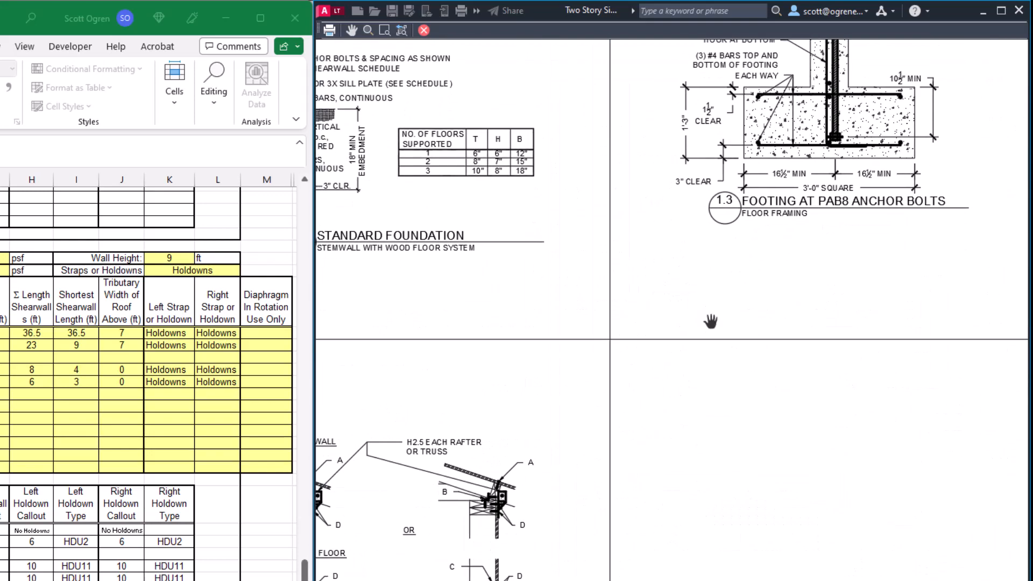
pyautogui.moveTo(521, 579); pyautogui.dragTo(849, 415, button='middle')
pyautogui.moveTo(470, 580); pyautogui.dragTo(849, 554, button='middle')
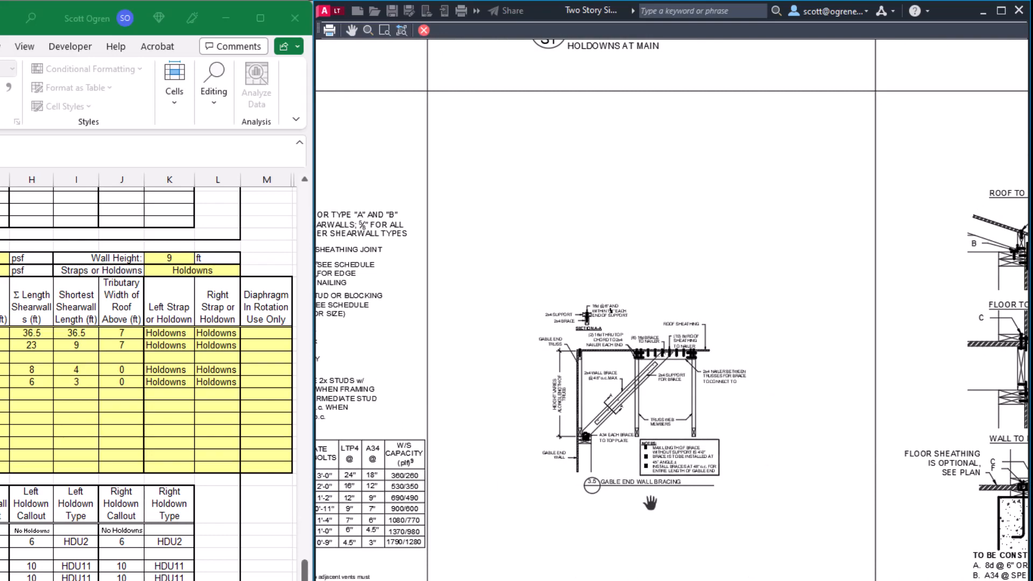
pyautogui.moveTo(563, 537); pyautogui.dragTo(705, 531, button='middle')
pyautogui.press('Escape')
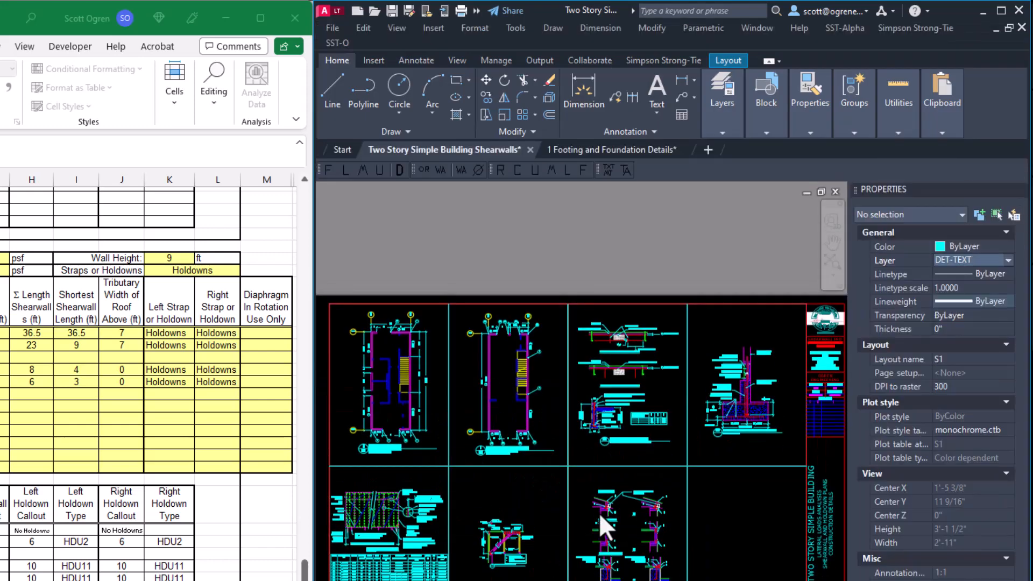
# Set the gable end wall bracing viewport on S1 to 1" = 1'-0", center the detail in it and return to paper space.
pyautogui.doubleClick(562, 523)
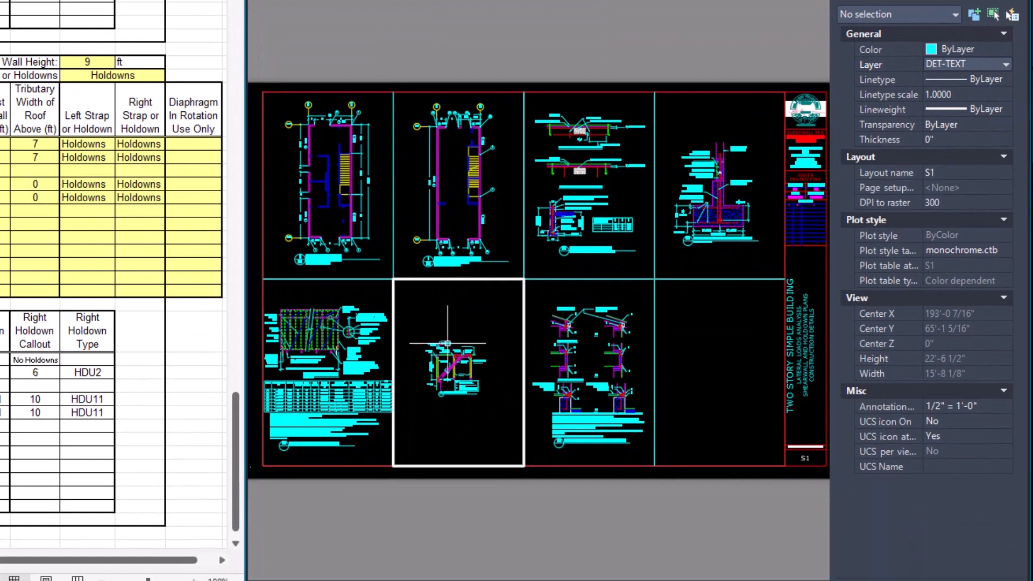
pyautogui.click(446, 343)
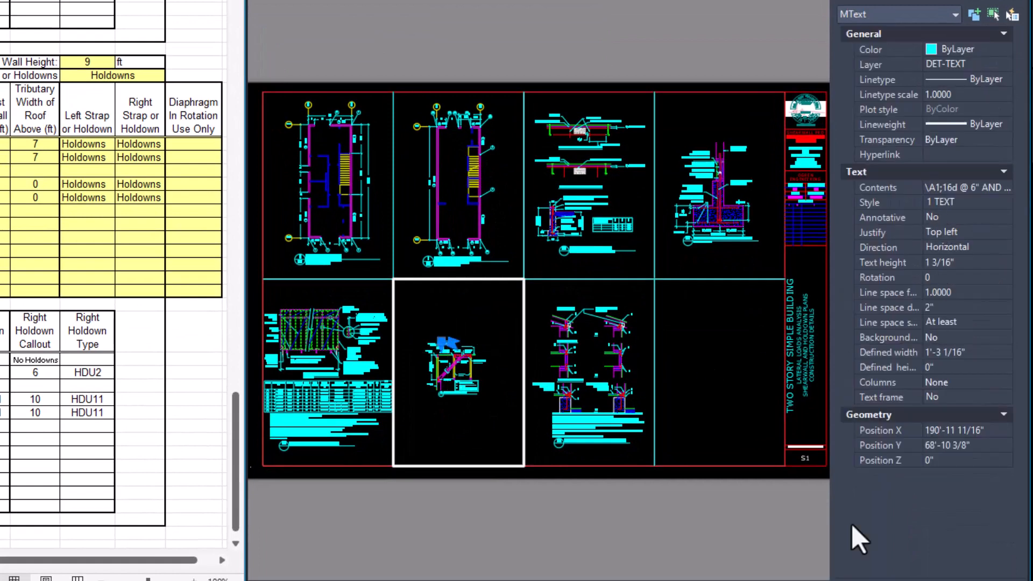
pyautogui.click(818, 580)
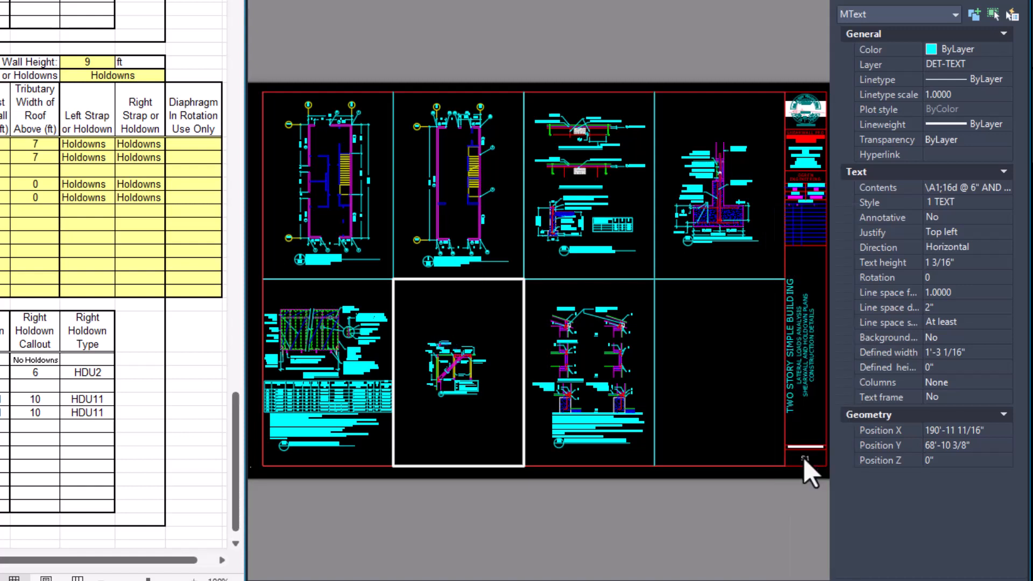
pyautogui.click(803, 457)
pyautogui.moveTo(453, 407); pyautogui.dragTo(458, 423, button='middle')
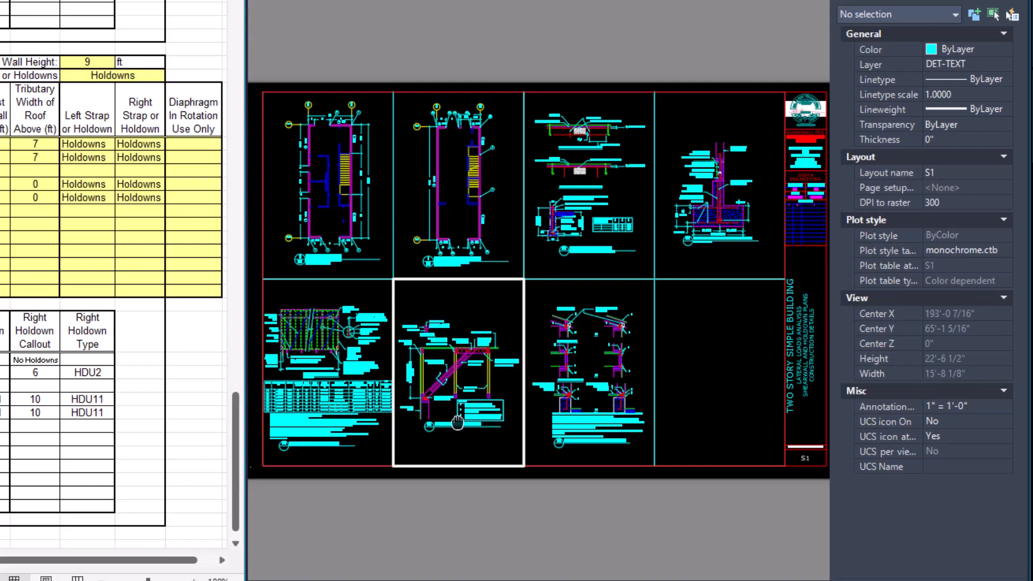
pyautogui.doubleClick(446, 504)
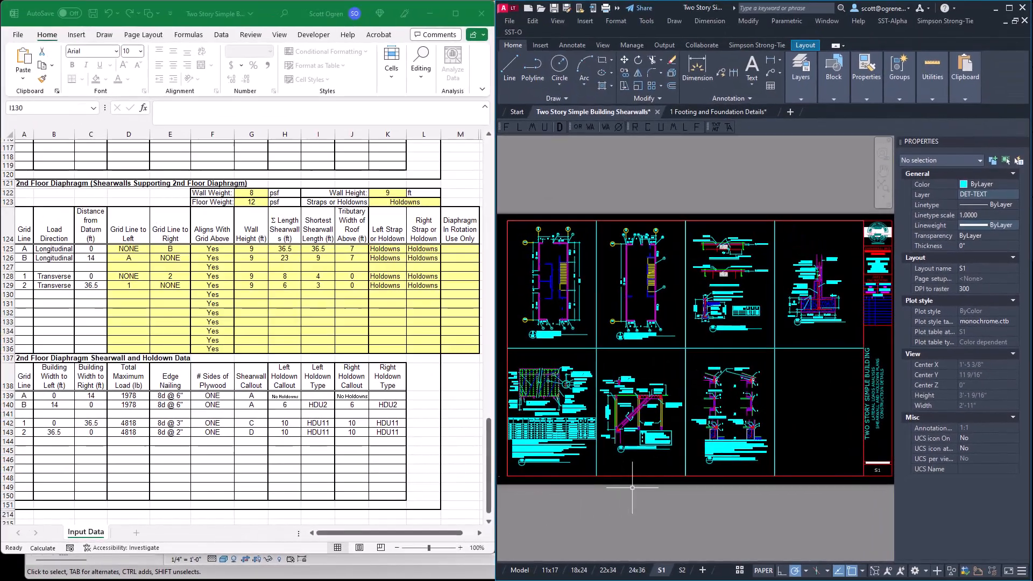